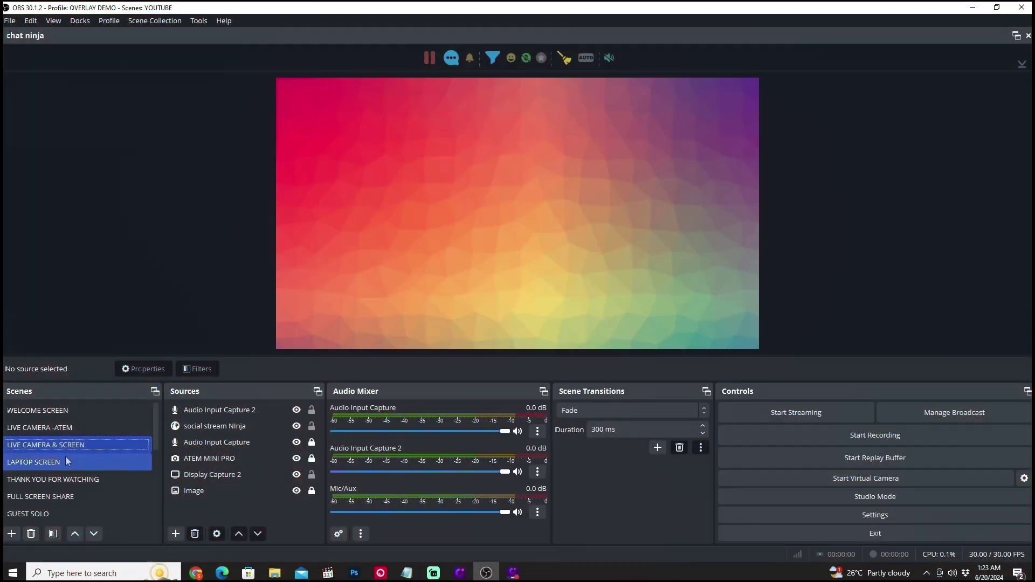
Preview the THANK YOU FOR WATCHING and FULL SCREEN SHARE scenes, and switch the profile to Youtube Stream.
{"action": "left_click", "coordinate": [85, 481]}
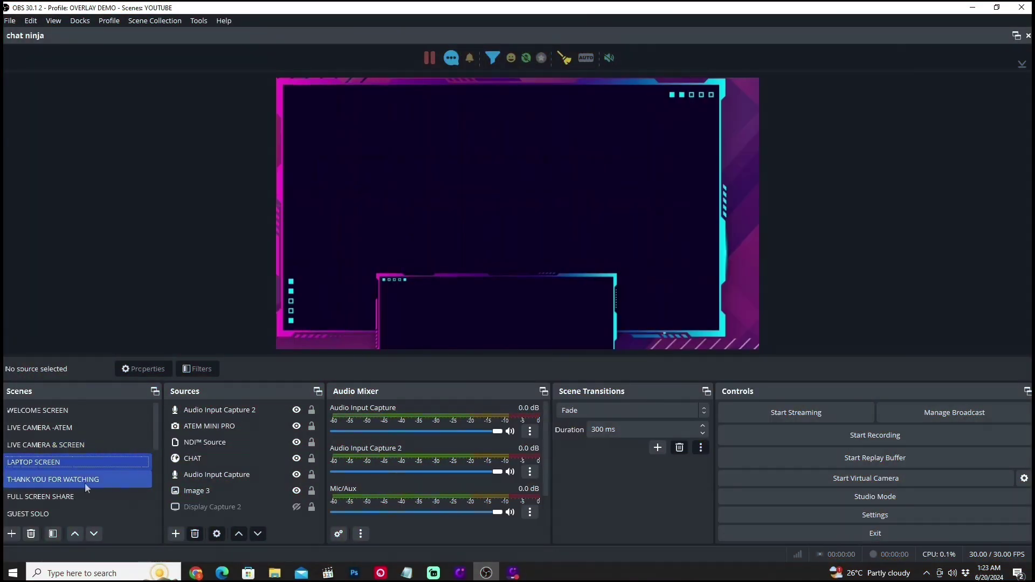
{"action": "left_click", "coordinate": [76, 498]}
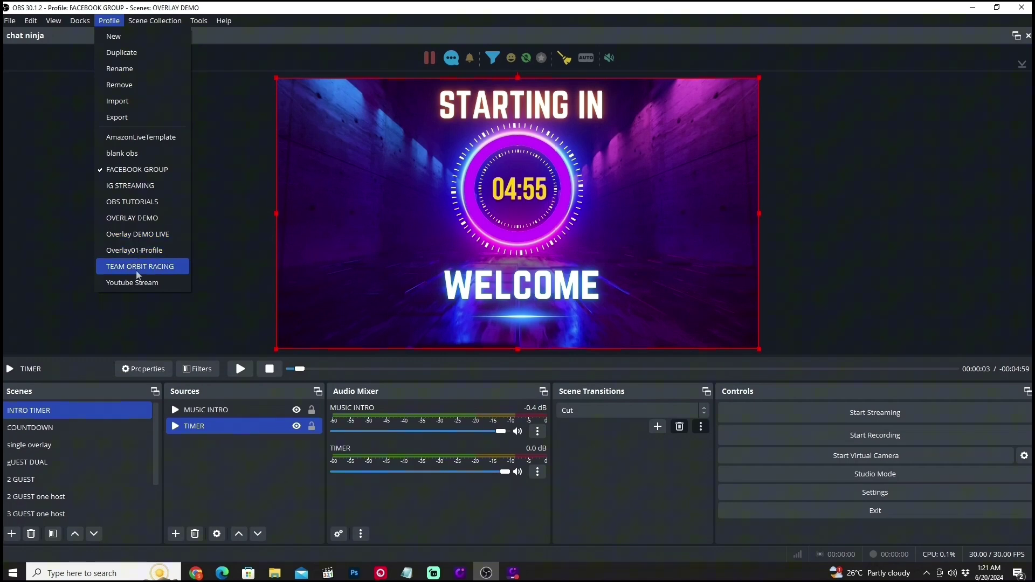
{"action": "left_click", "coordinate": [140, 282]}
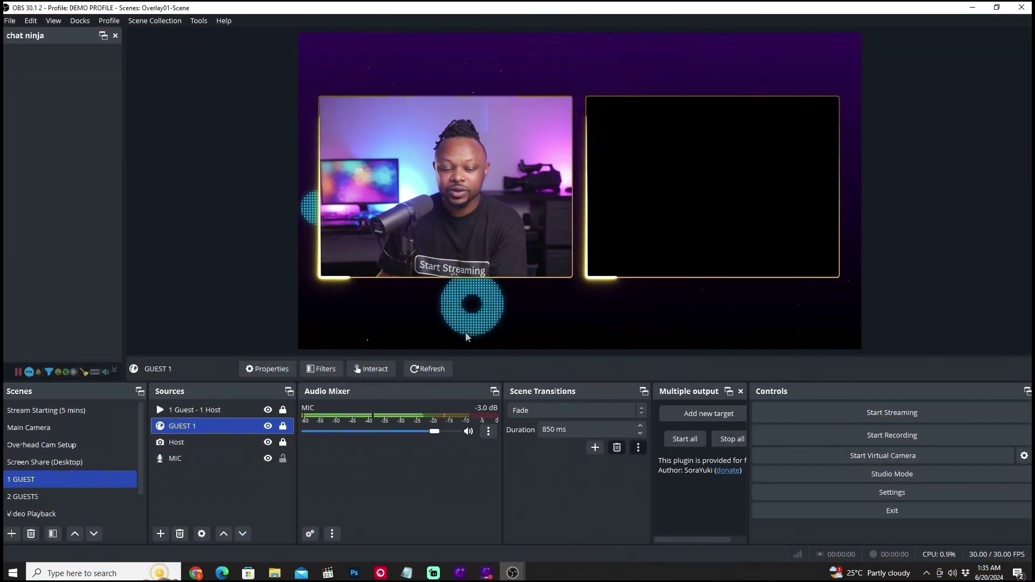
Preview the 2 GUESTS and Video Playback scenes and open the options of the Video Player (Single) source.
{"action": "left_click", "coordinate": [54, 494]}
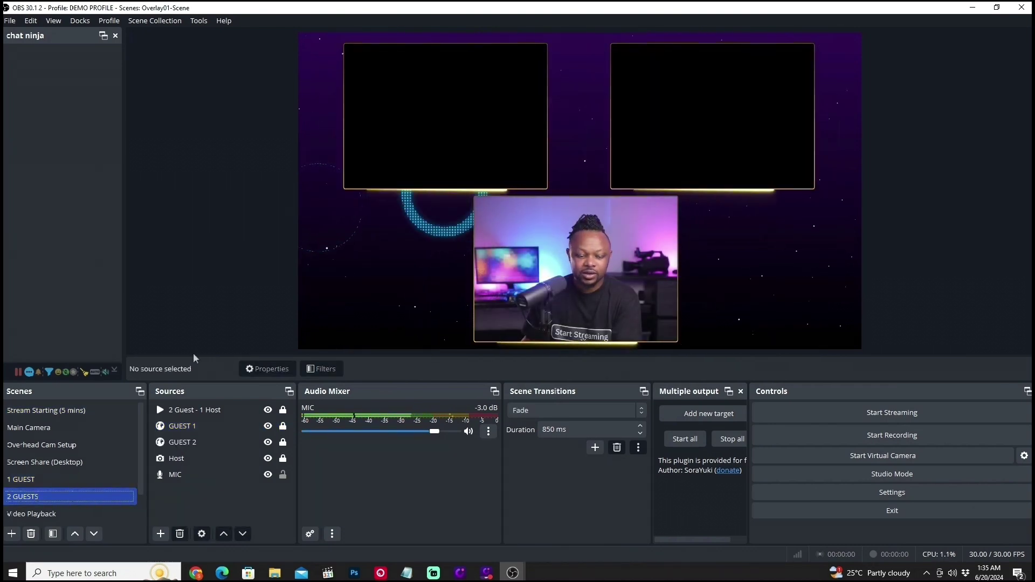
{"action": "left_click", "coordinate": [81, 513]}
{"action": "left_click", "coordinate": [80, 513]}
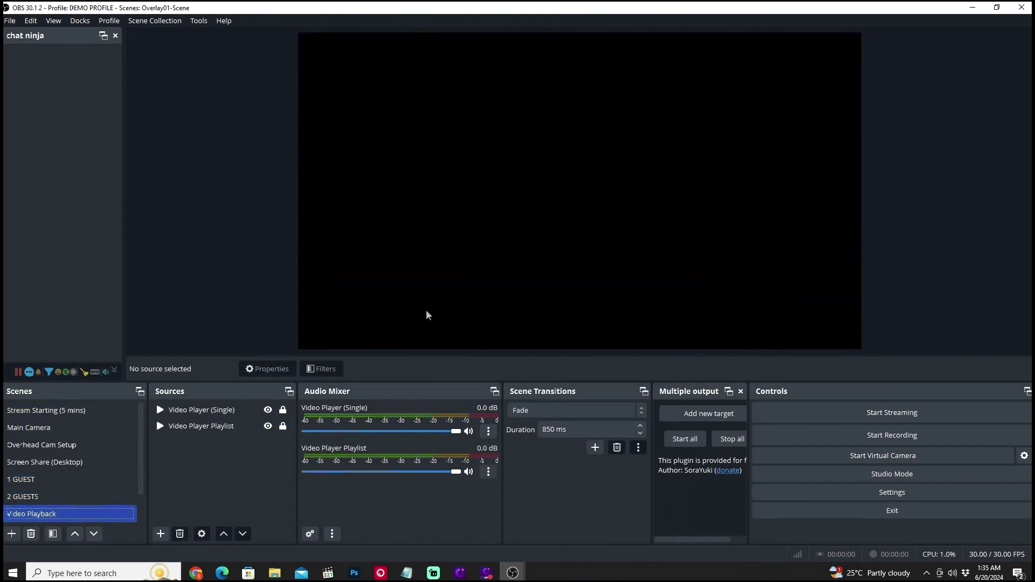
{"action": "scroll", "coordinate": [132, 479], "scroll_direction": "down", "scroll_amount": 2}
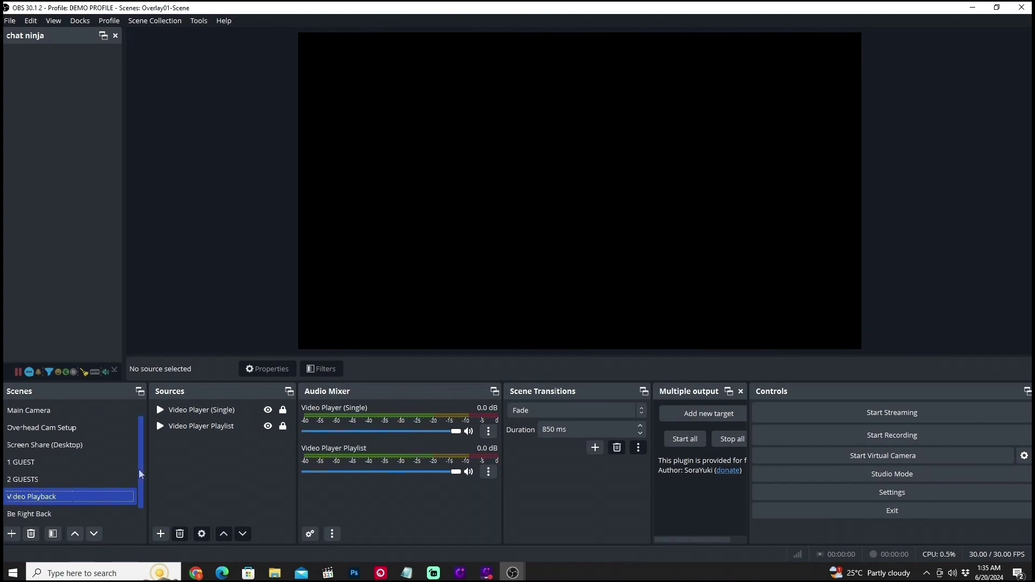
{"action": "left_click", "coordinate": [209, 411]}
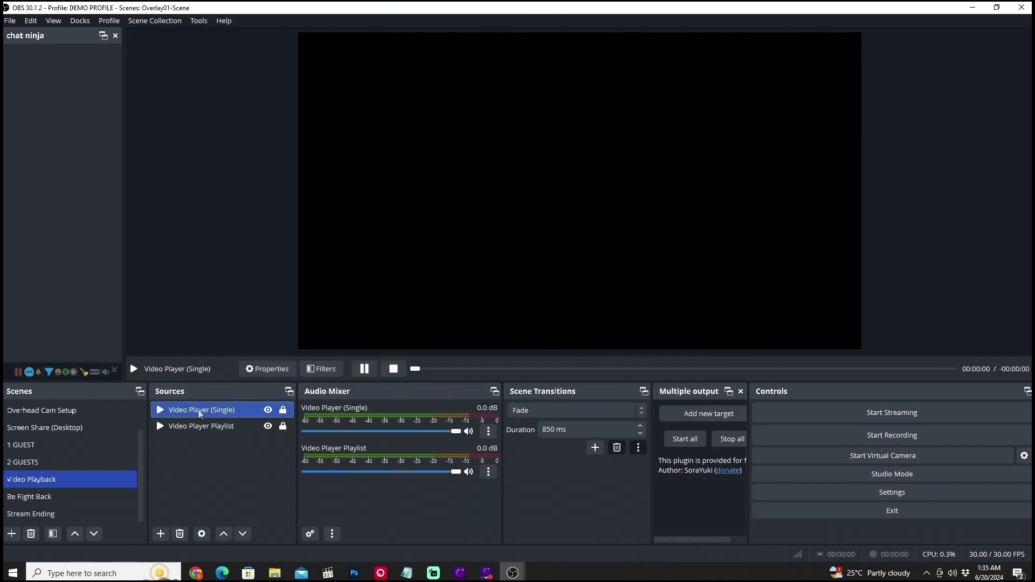
{"action": "right_click", "coordinate": [199, 414]}
{"action": "left_click", "coordinate": [261, 432]}
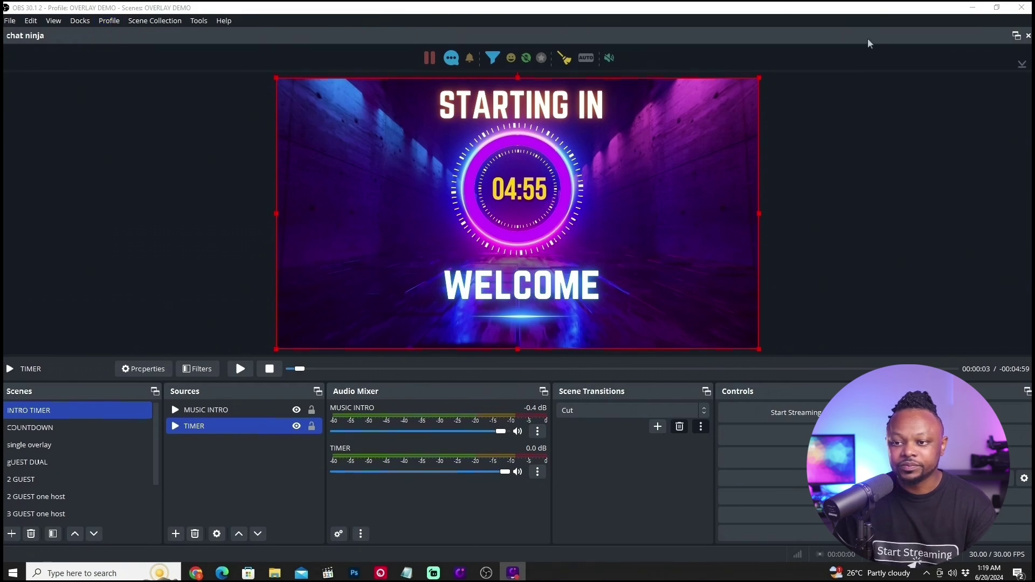
Switch to the FACEBOOK GROUP profile and review its output, video and stream settings.
{"action": "left_click", "coordinate": [110, 24]}
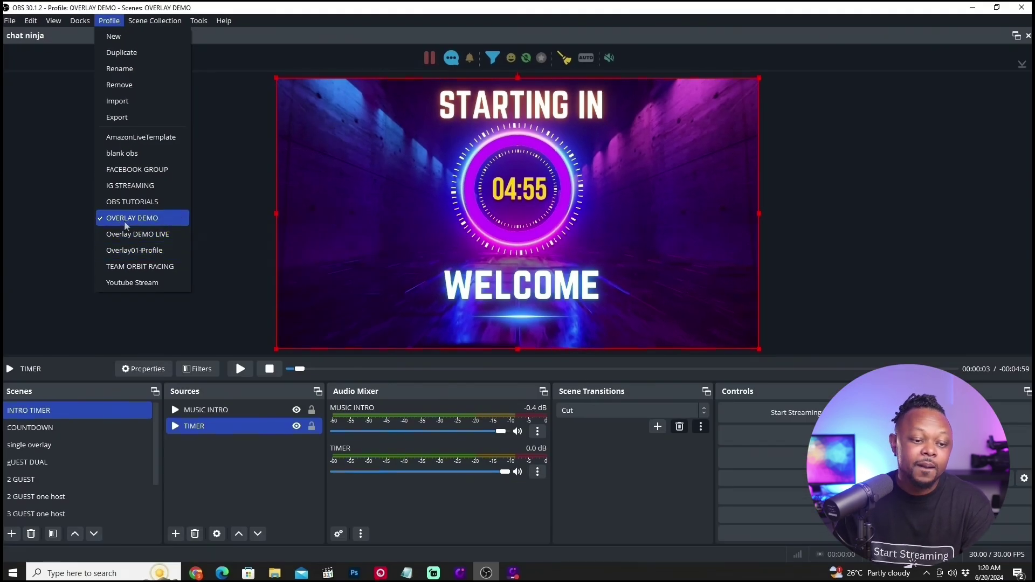
{"action": "left_click", "coordinate": [154, 170]}
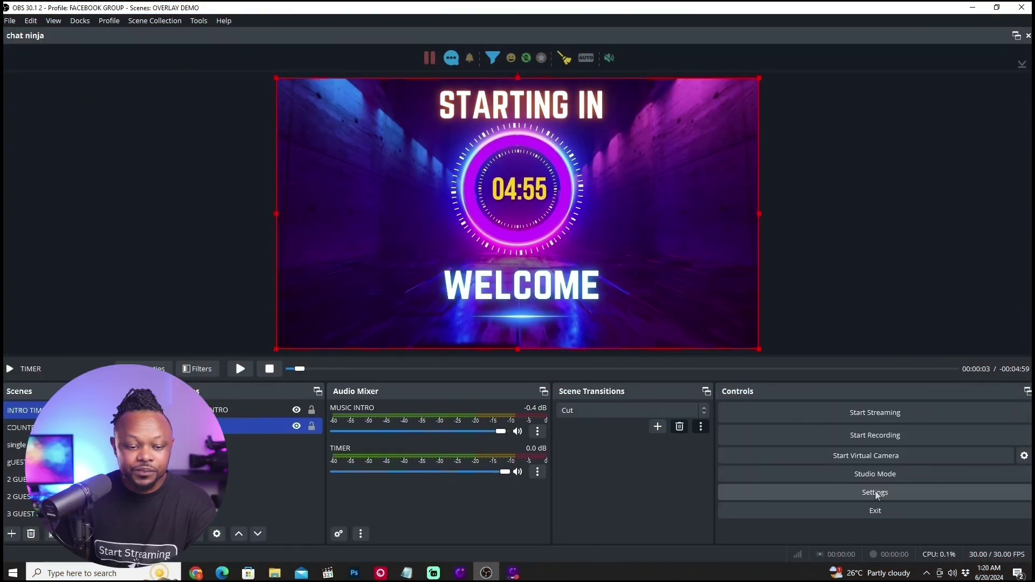
{"action": "left_click", "coordinate": [874, 492]}
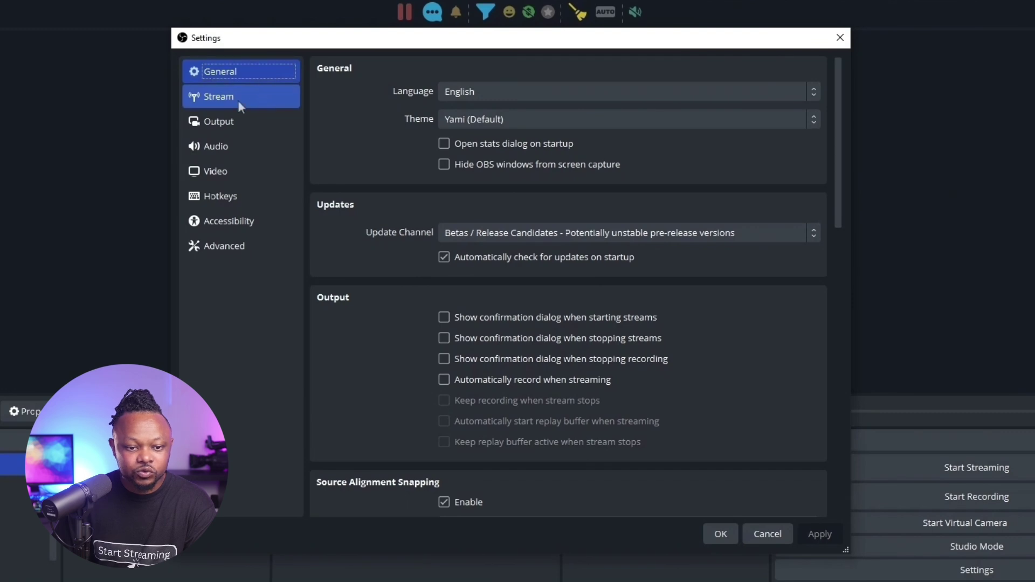
{"action": "left_click", "coordinate": [235, 121]}
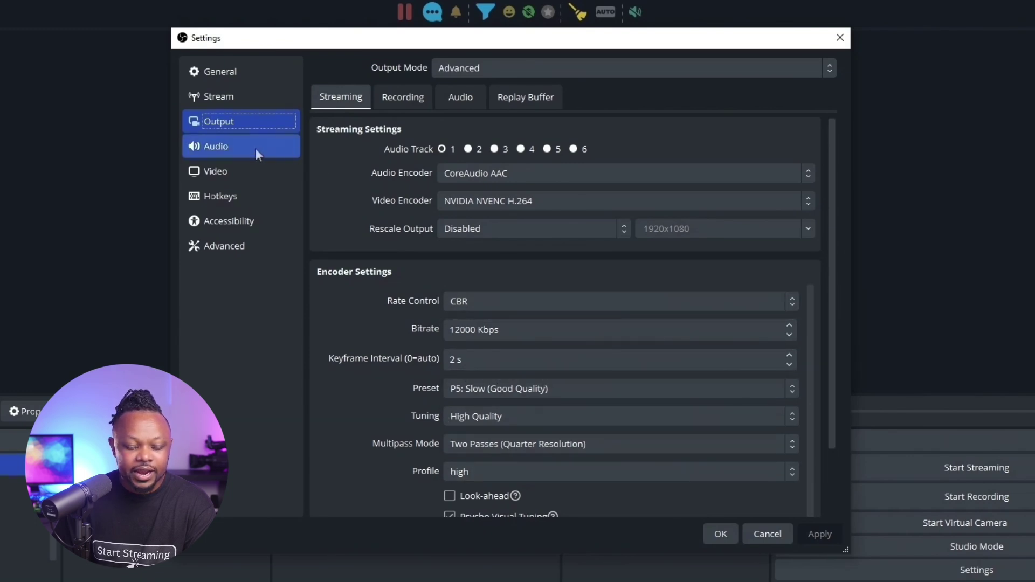
{"action": "left_click", "coordinate": [228, 168]}
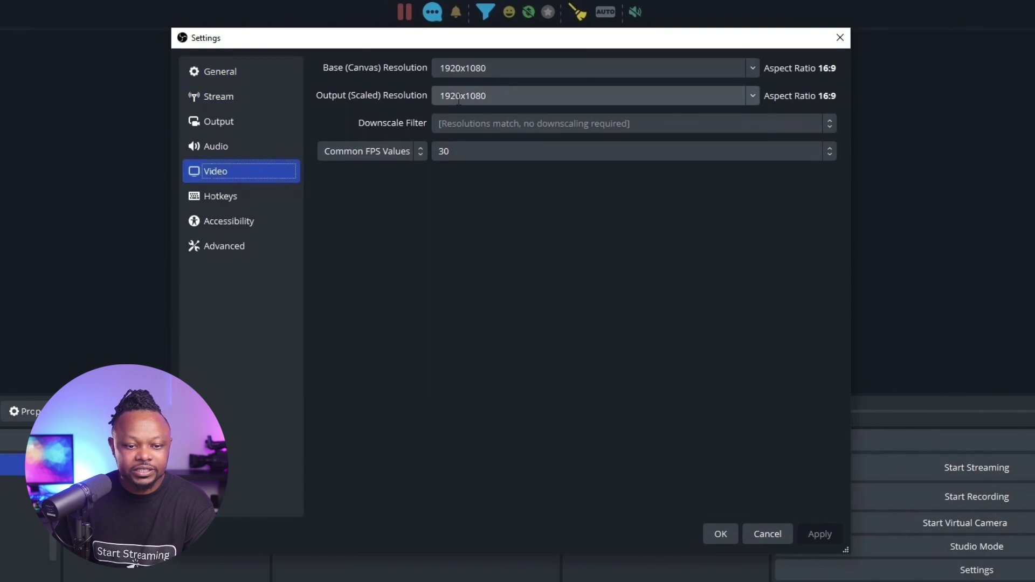
{"action": "left_click", "coordinate": [238, 97]}
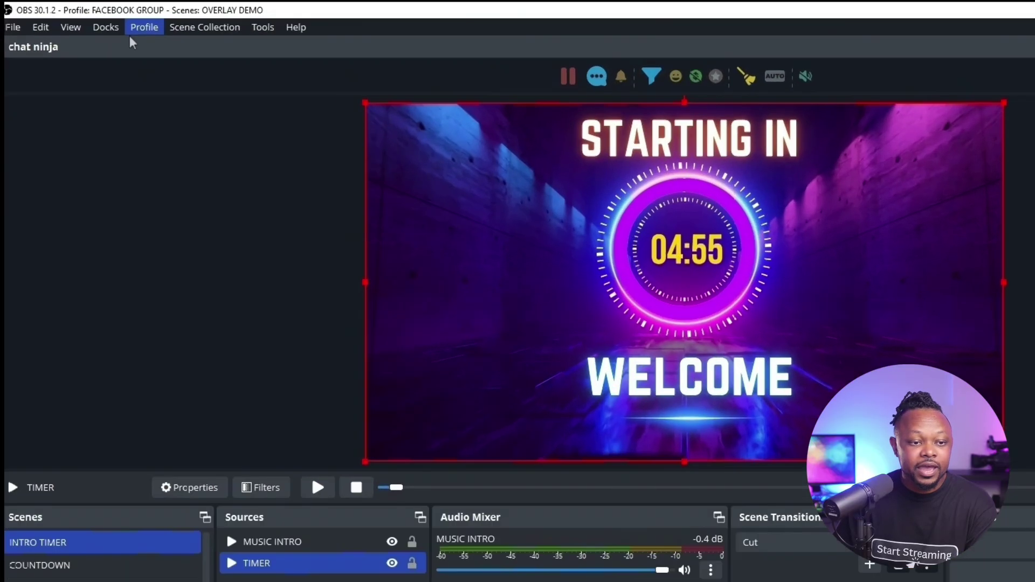
Switch to the Youtube Stream profile and review its stream, recording output, streaming output and video settings.
{"action": "left_click", "coordinate": [109, 20]}
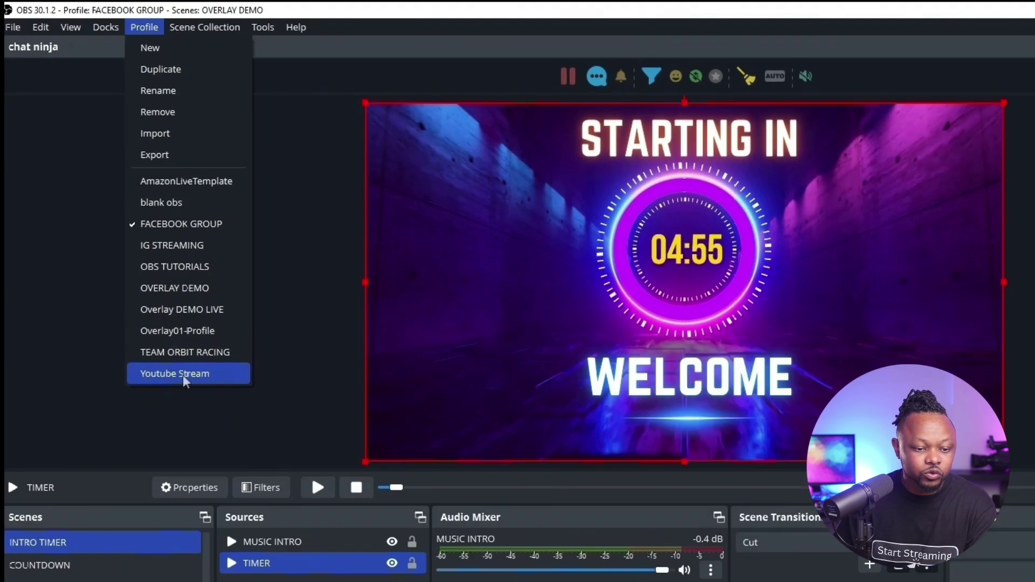
{"action": "left_click", "coordinate": [226, 465]}
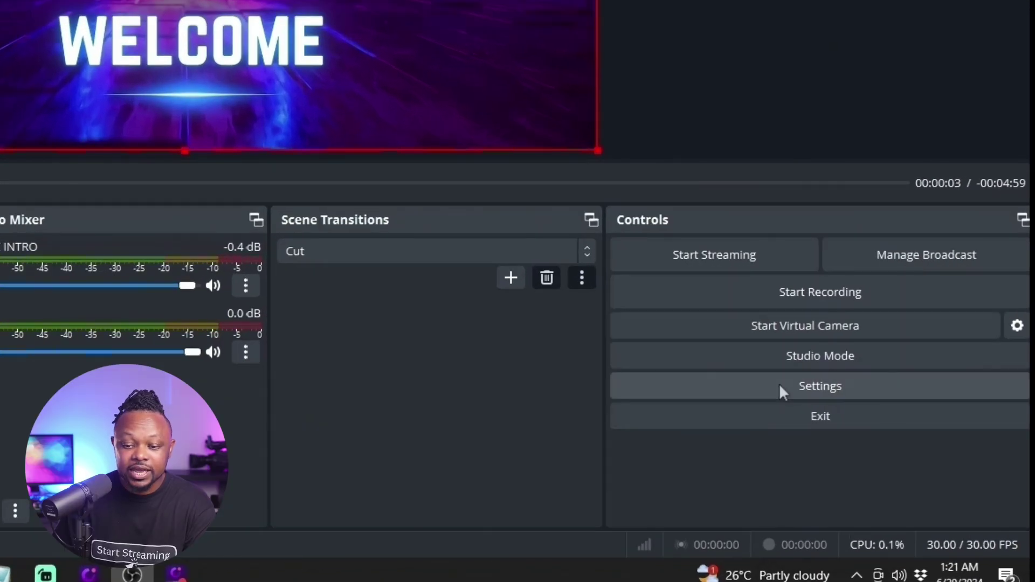
{"action": "left_click", "coordinate": [780, 386]}
{"action": "left_click", "coordinate": [304, 135]}
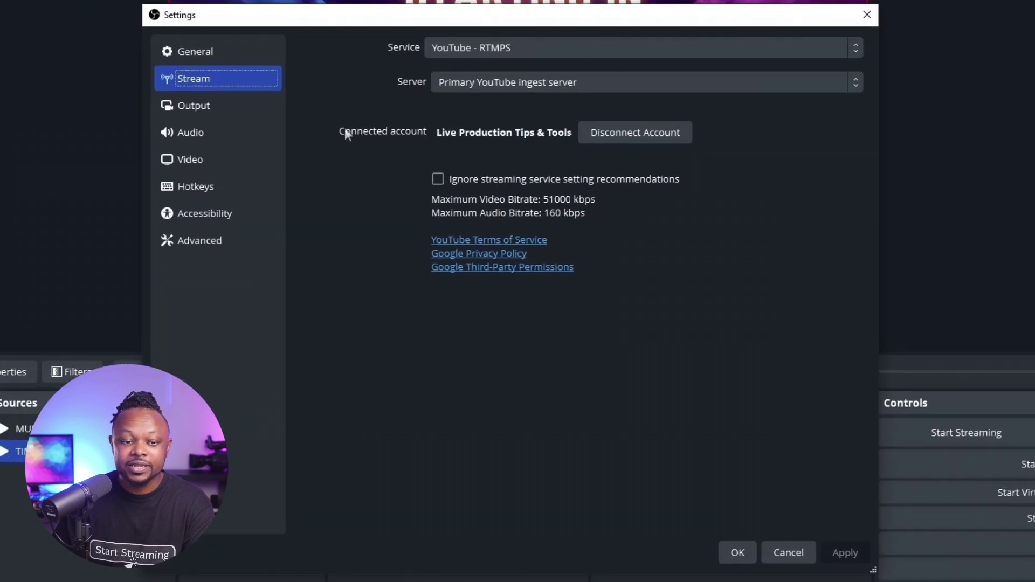
{"action": "left_click", "coordinate": [204, 108]}
{"action": "left_click", "coordinate": [387, 81]}
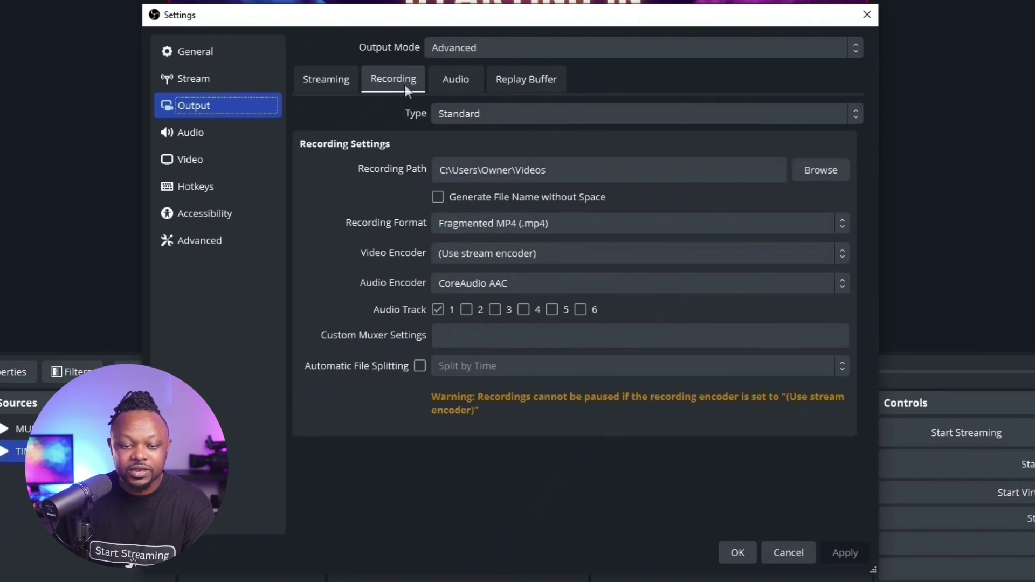
{"action": "left_click", "coordinate": [326, 79]}
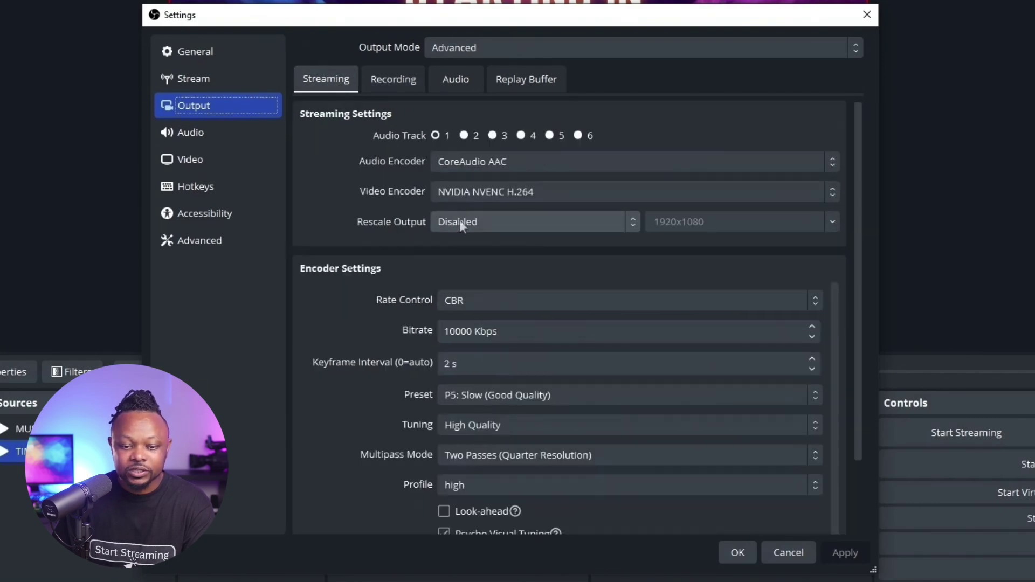
{"action": "left_click", "coordinate": [452, 330]}
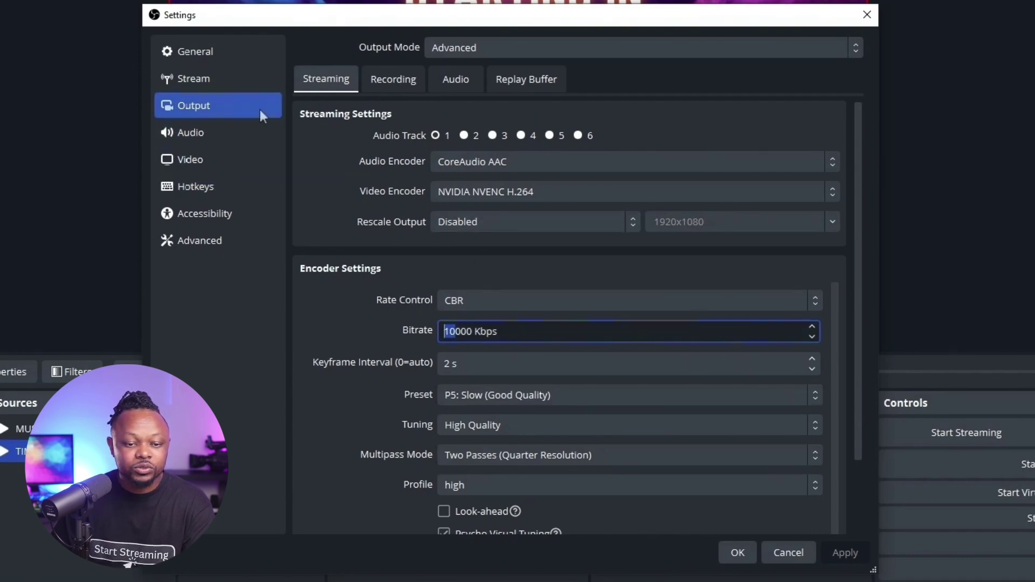
{"action": "left_click", "coordinate": [203, 161]}
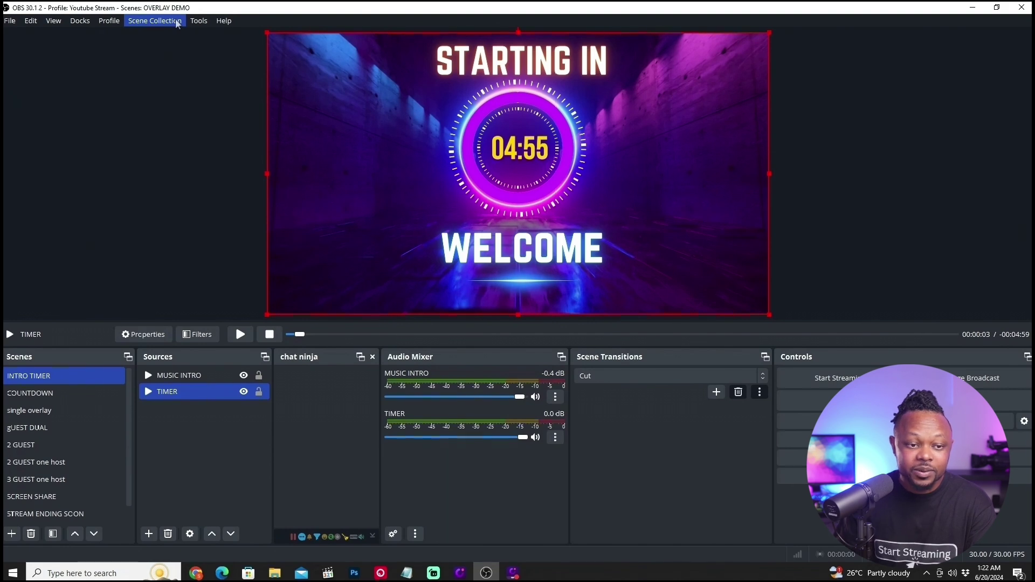
Look over the available profiles and preview the scenes from COUNTDOWN through 2 GUEST one host.
{"action": "left_click", "coordinate": [109, 23]}
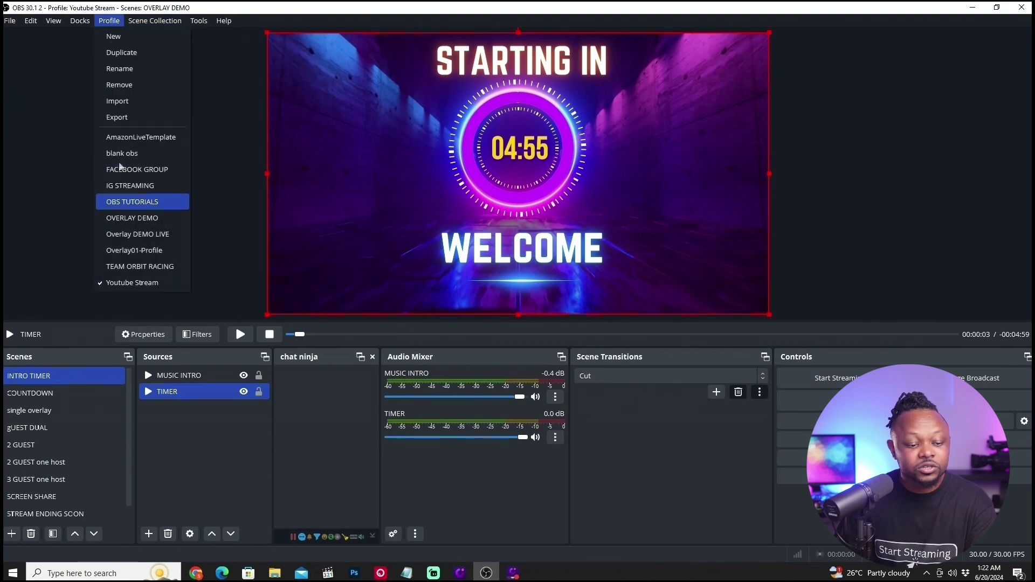
{"action": "left_click", "coordinate": [109, 20]}
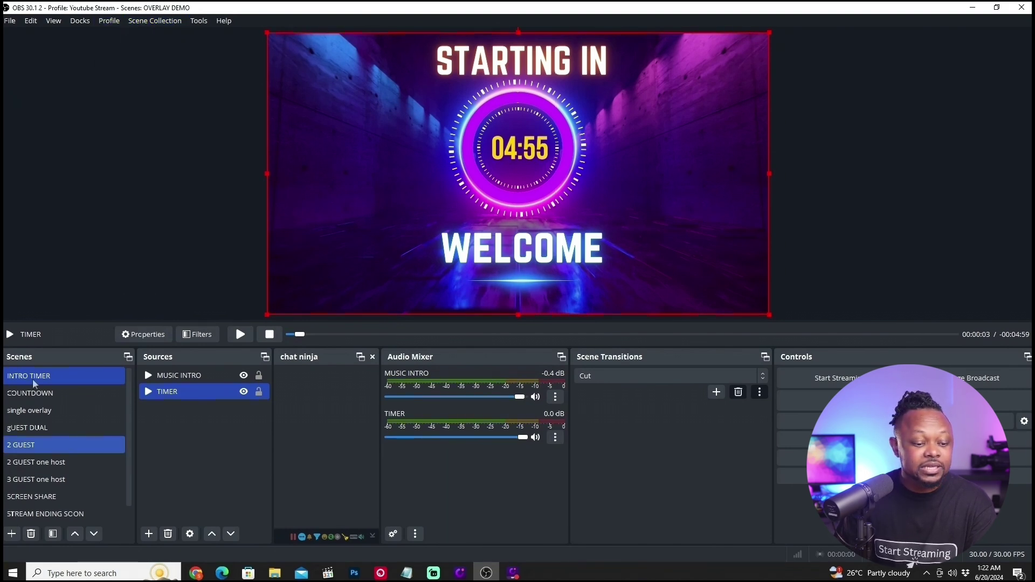
{"action": "key", "text": "Down"}
{"action": "key", "text": "Down"}
{"action": "key", "text": "Down"}
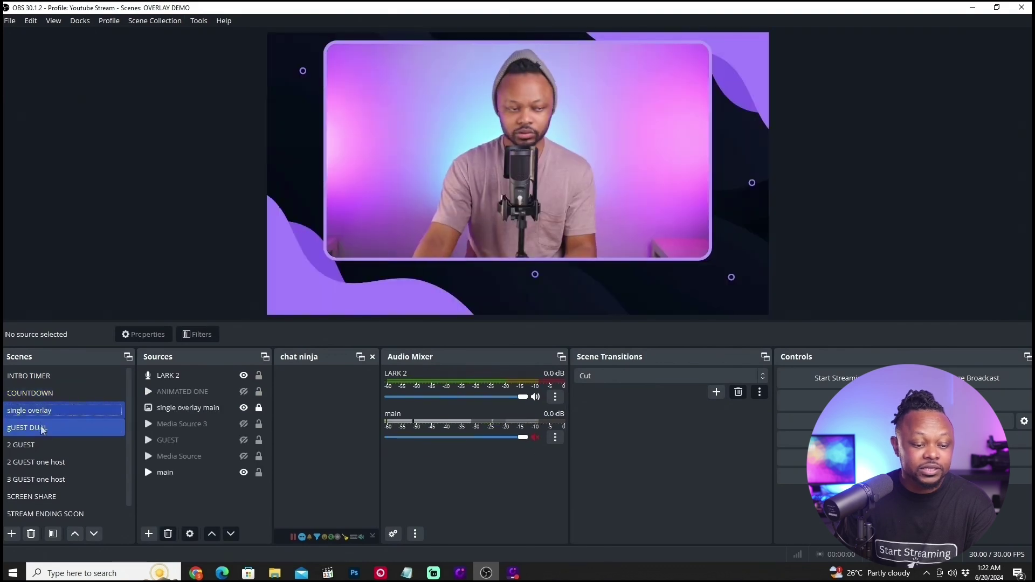
{"action": "key", "text": "Down"}
{"action": "key", "text": "Down"}
Switch the profile to OVERLAY DEMO and the scene collection to YOUTUBE.
{"action": "left_click", "coordinate": [109, 20]}
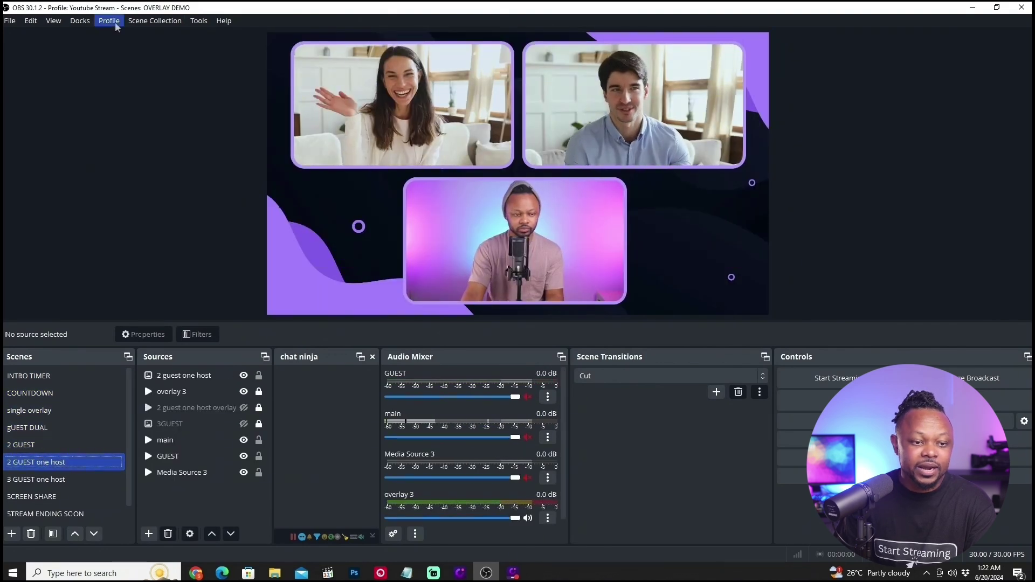
{"action": "left_click", "coordinate": [137, 218]}
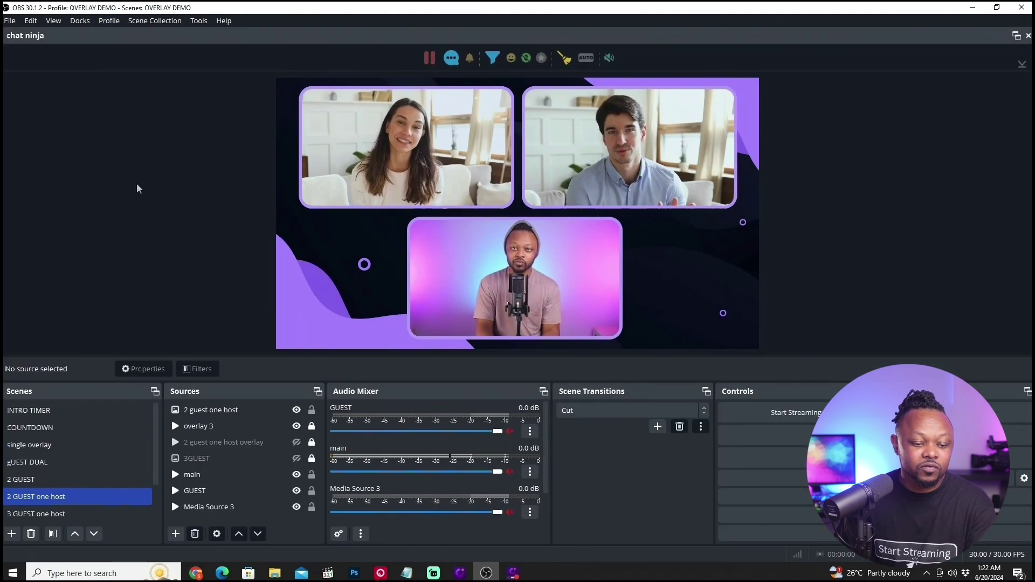
{"action": "left_click", "coordinate": [152, 21]}
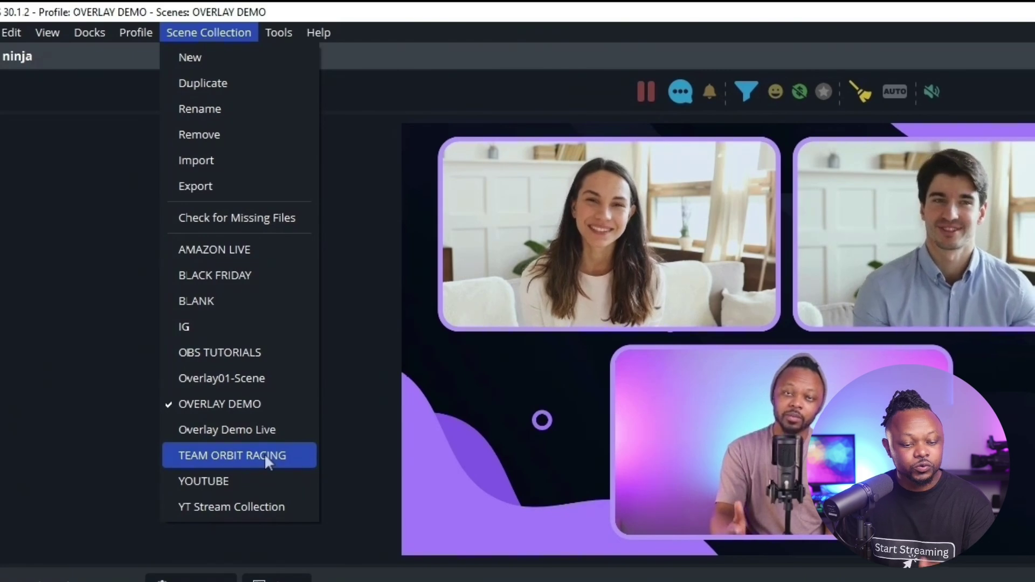
{"action": "left_click", "coordinate": [217, 481]}
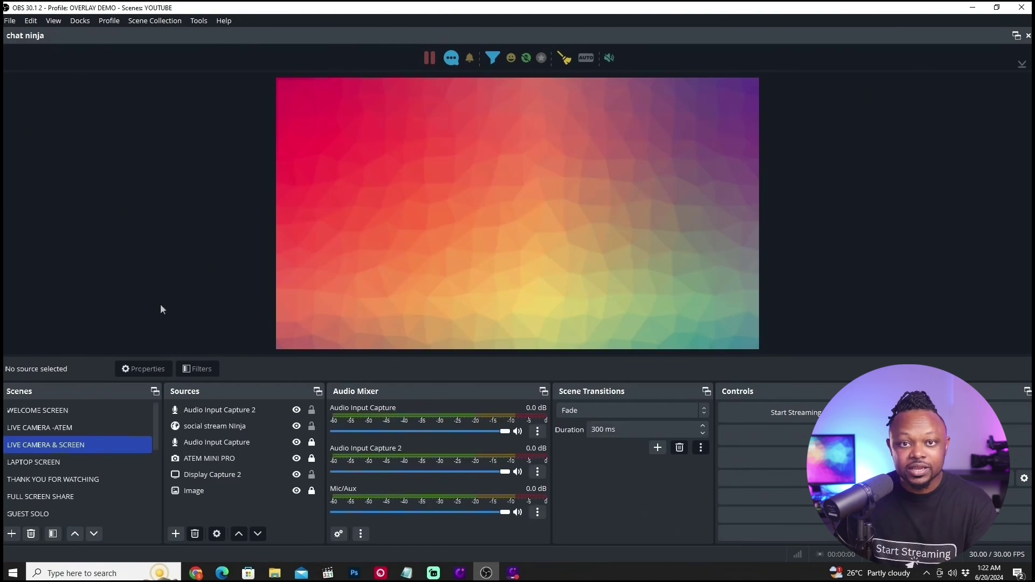
Preview the YOUTUBE collection's scenes one by one, from WELCOME SCREEN through FULL SCREEN SHARE.
{"action": "left_click", "coordinate": [74, 414]}
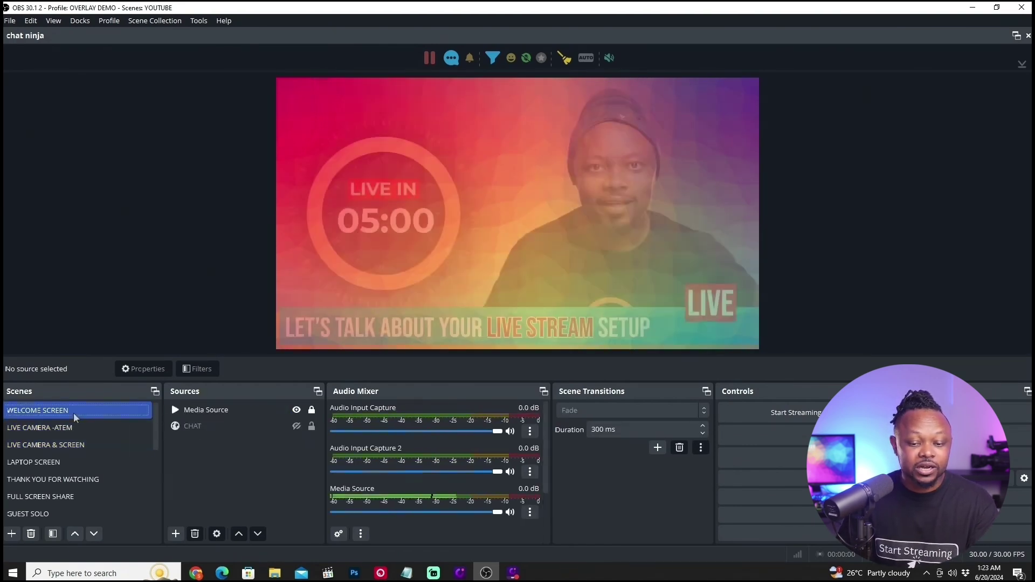
{"action": "left_click", "coordinate": [75, 427]}
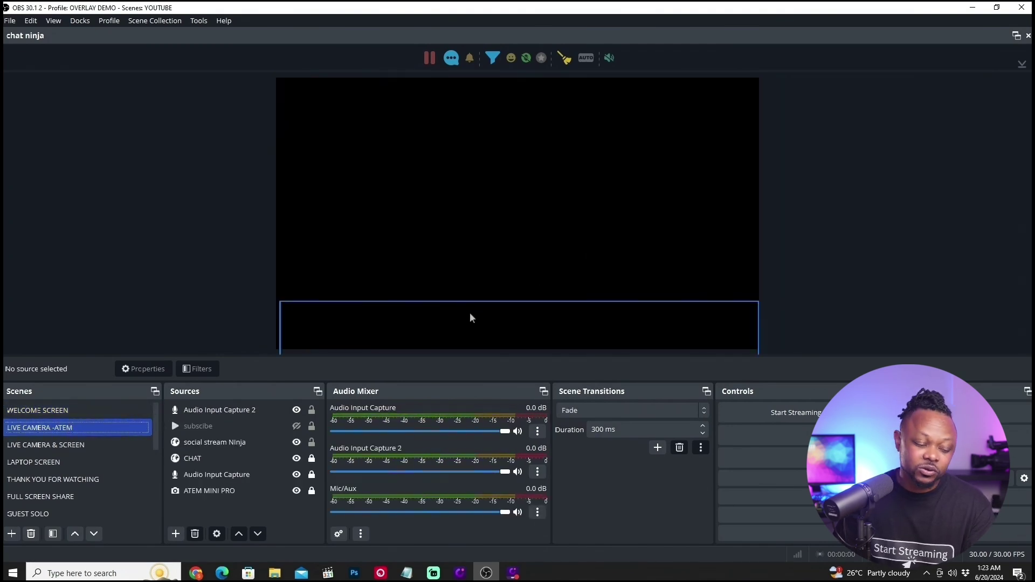
{"action": "left_click", "coordinate": [73, 446]}
{"action": "left_click", "coordinate": [72, 463]}
{"action": "left_click", "coordinate": [85, 481]}
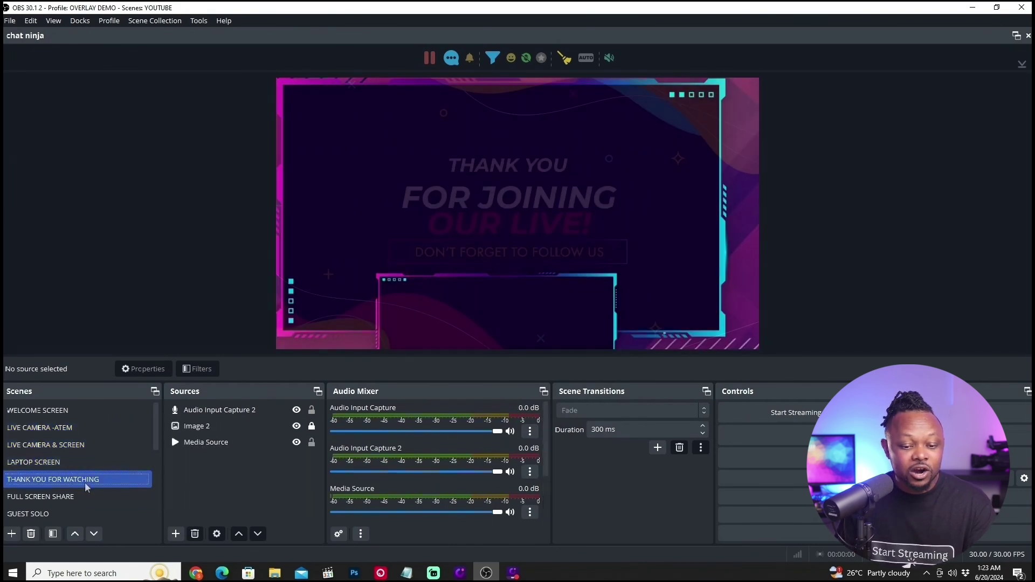
{"action": "left_click", "coordinate": [77, 500]}
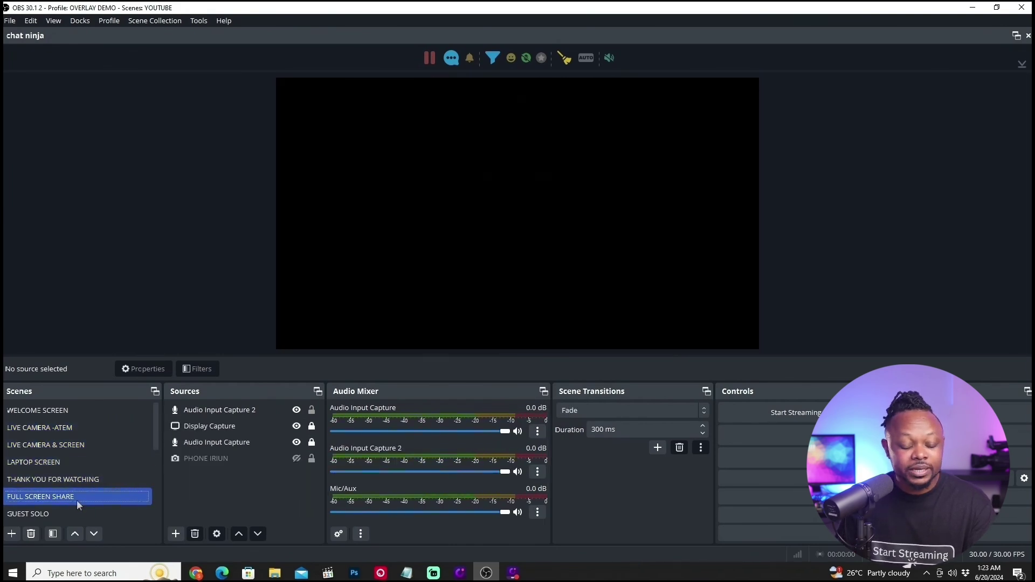
Preview the C1, C2 and DUMMY 2 scenes further down the scene list.
{"action": "scroll", "coordinate": [77, 500], "scroll_direction": "down", "scroll_amount": 3}
{"action": "left_click", "coordinate": [55, 464]}
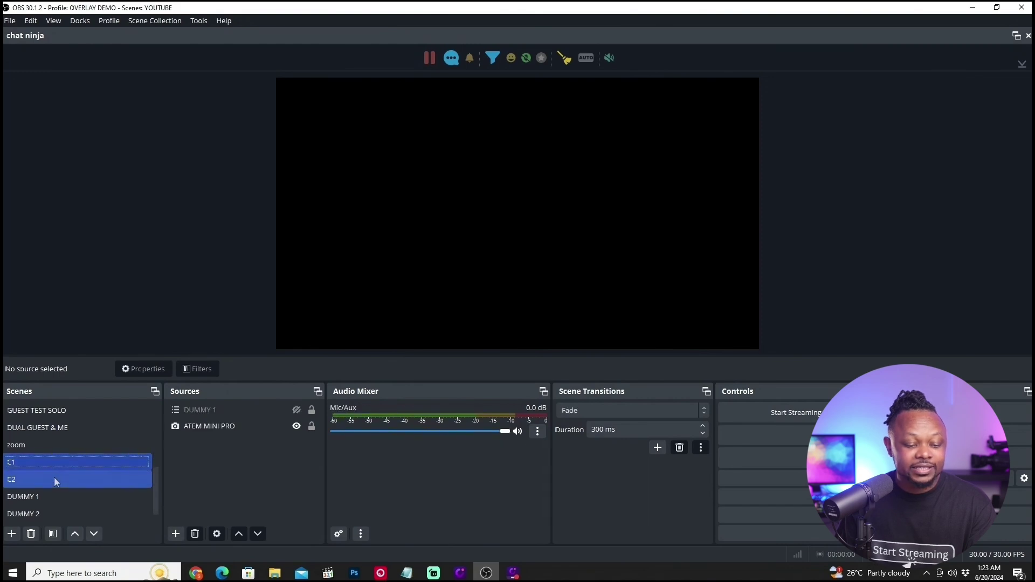
{"action": "left_click", "coordinate": [54, 477]}
{"action": "scroll", "coordinate": [59, 499], "scroll_direction": "up", "scroll_amount": 3}
{"action": "left_click", "coordinate": [56, 484]}
{"action": "left_click", "coordinate": [56, 492]}
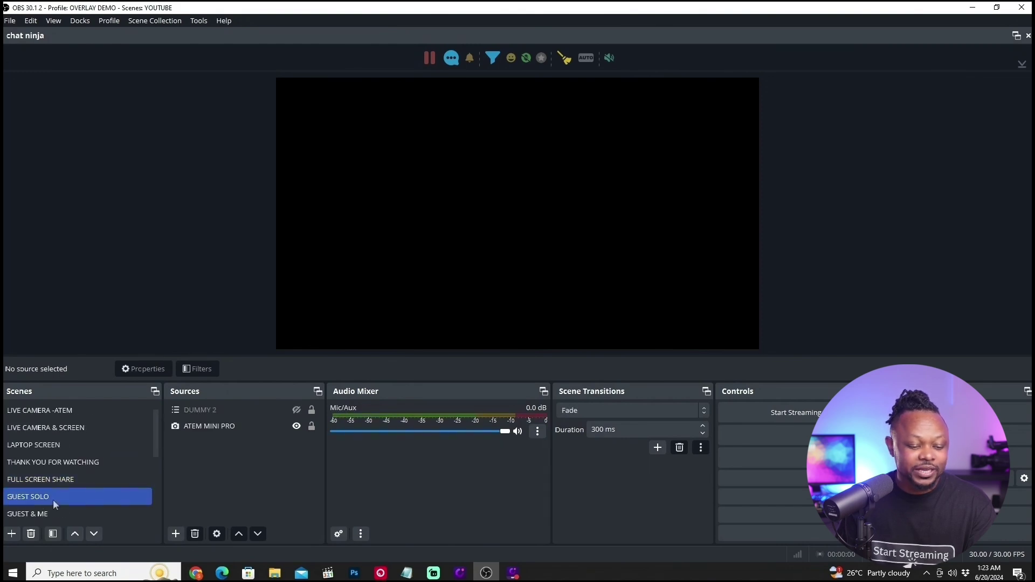
{"action": "scroll", "coordinate": [51, 496], "scroll_direction": "down", "scroll_amount": 3}
{"action": "left_click", "coordinate": [50, 497]}
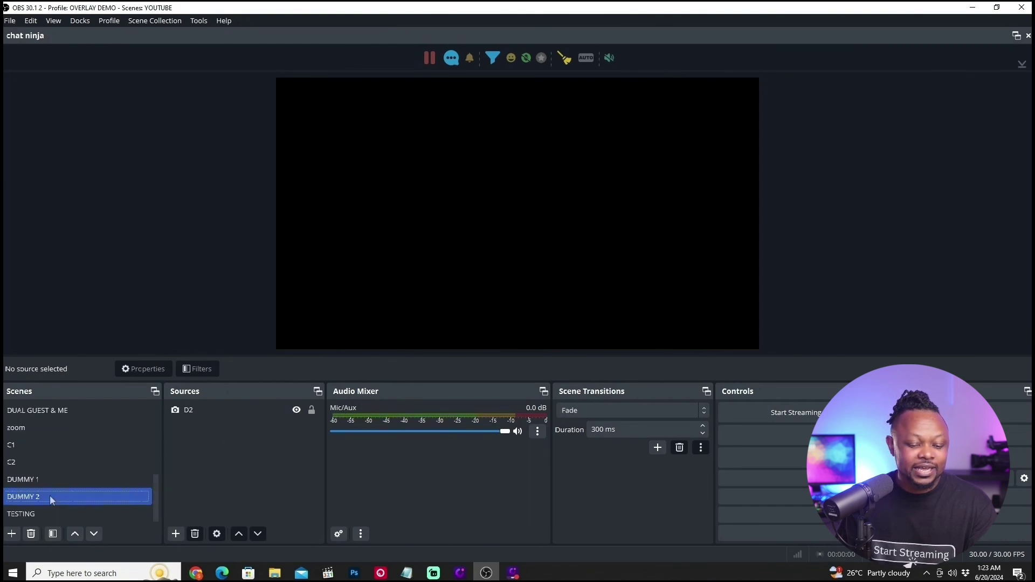
Switch the scene collection to Overlay01-Scene and dismiss the missing files dialog.
{"action": "scroll", "coordinate": [50, 495], "scroll_direction": "up", "scroll_amount": 3}
{"action": "left_click", "coordinate": [65, 465]}
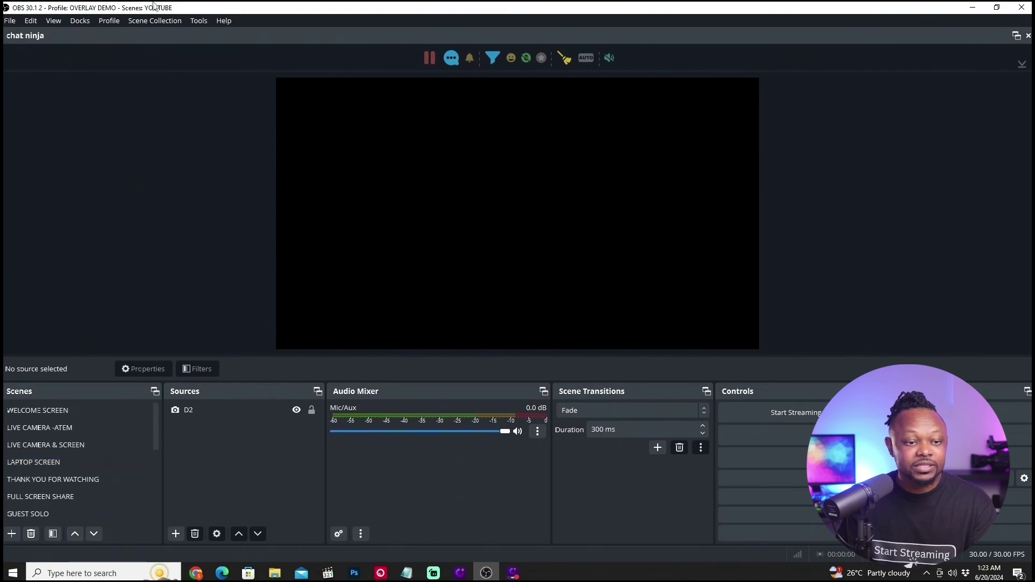
{"action": "left_click", "coordinate": [135, 25]}
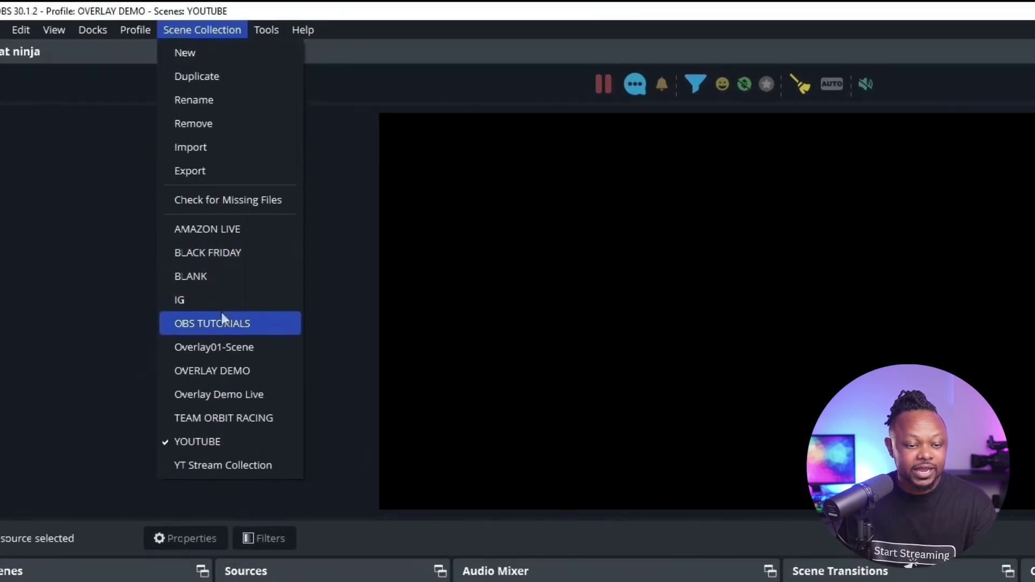
{"action": "left_click", "coordinate": [248, 349]}
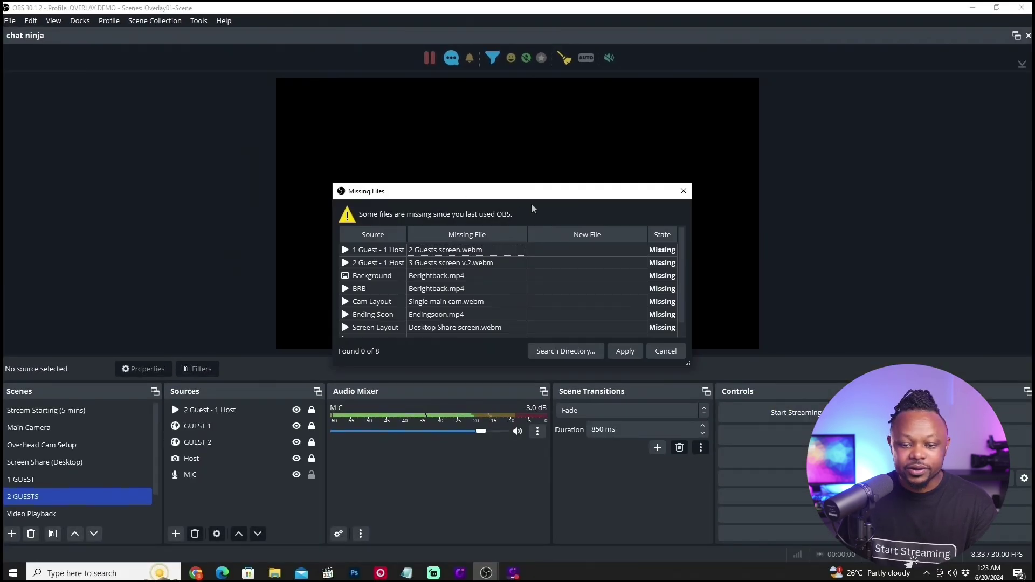
{"action": "left_click_drag", "start_coordinate": [538, 197], "coordinate": [426, 192]}
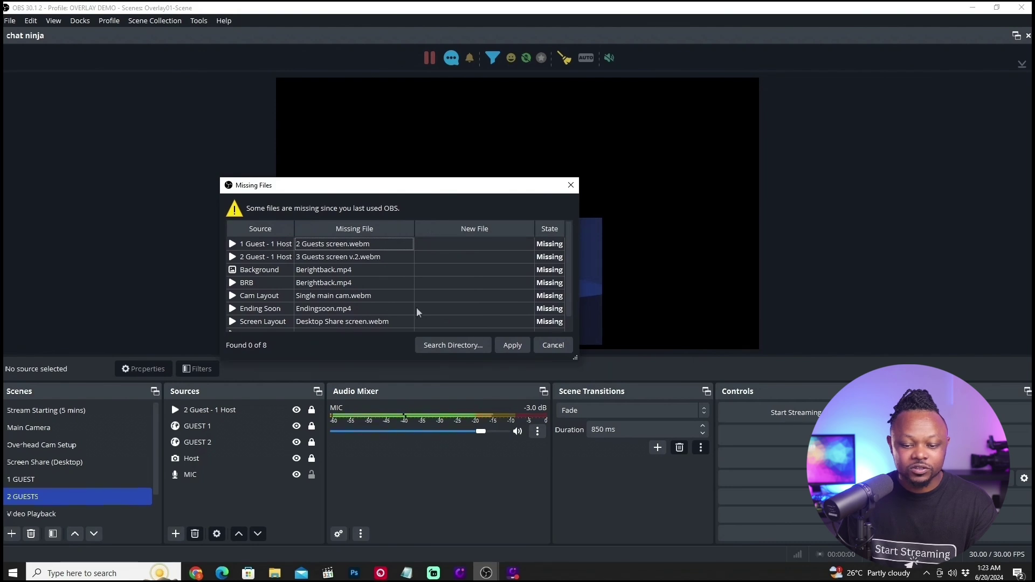
{"action": "left_click", "coordinate": [553, 346]}
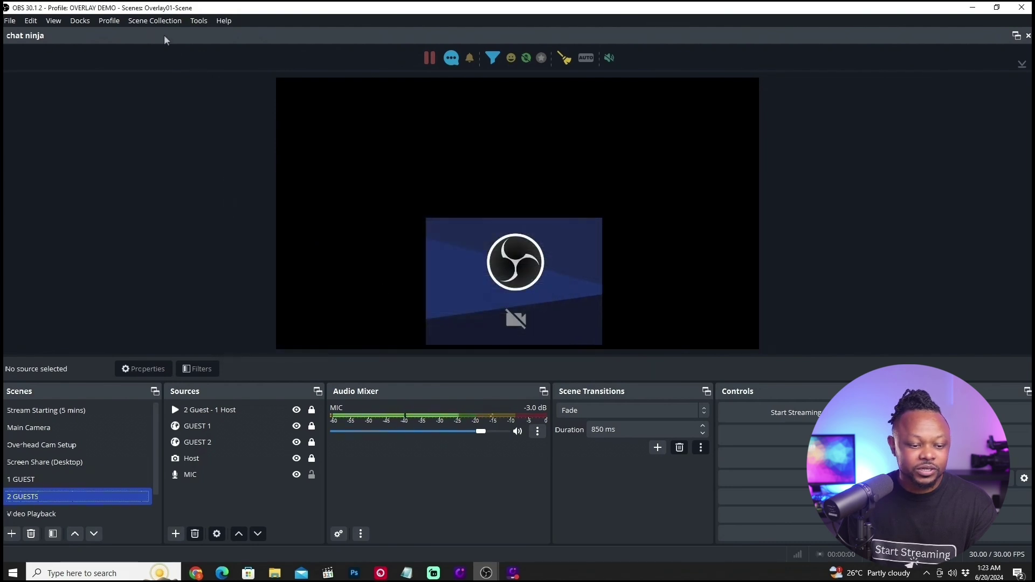
Preview the Overlay01-Scene collection's scenes one by one, from Stream Starting (5 mins) through 1 GUEST.
{"action": "left_click", "coordinate": [72, 411]}
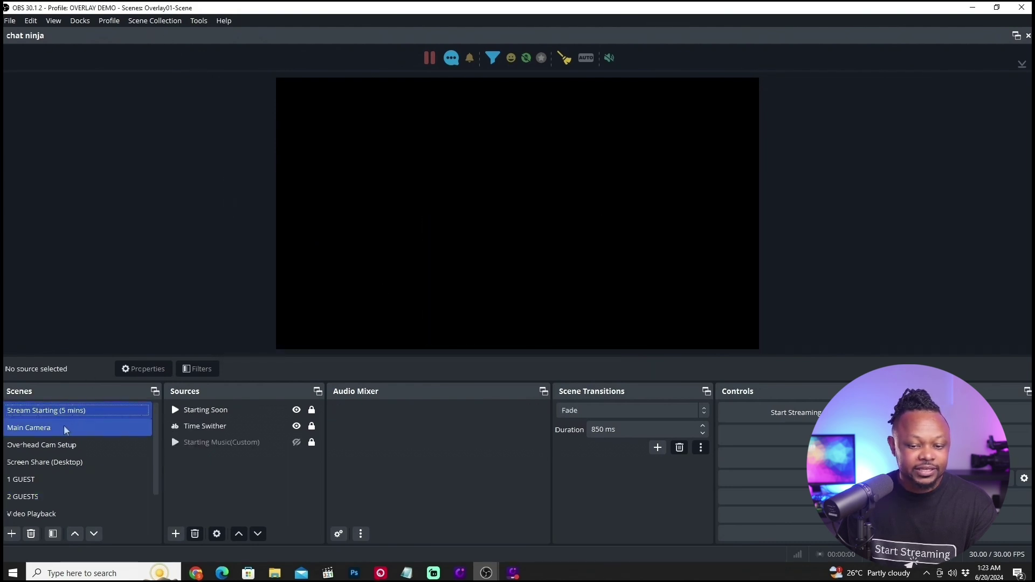
{"action": "left_click", "coordinate": [30, 431]}
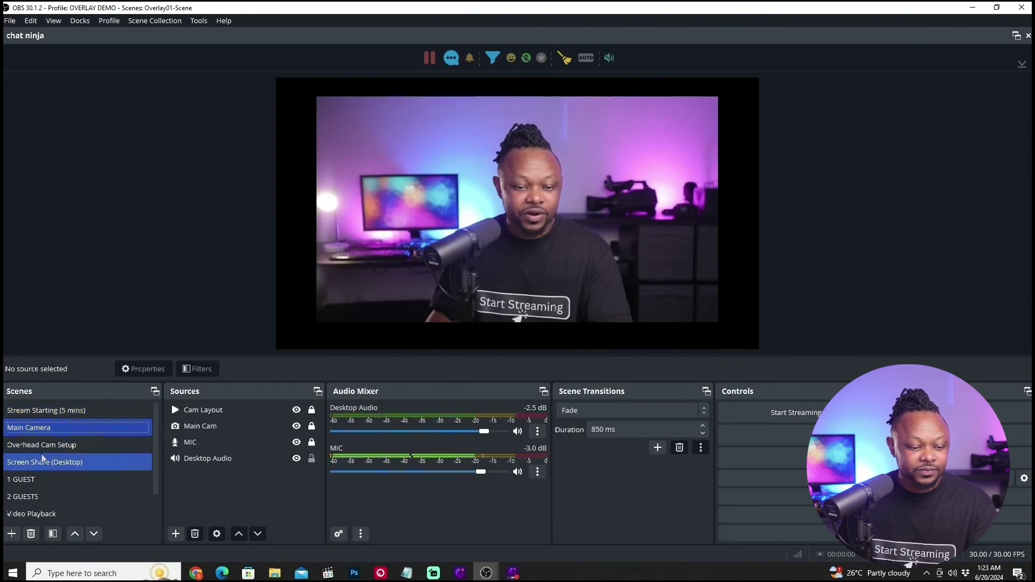
{"action": "left_click", "coordinate": [41, 445]}
{"action": "left_click", "coordinate": [44, 462]}
{"action": "left_click", "coordinate": [46, 479]}
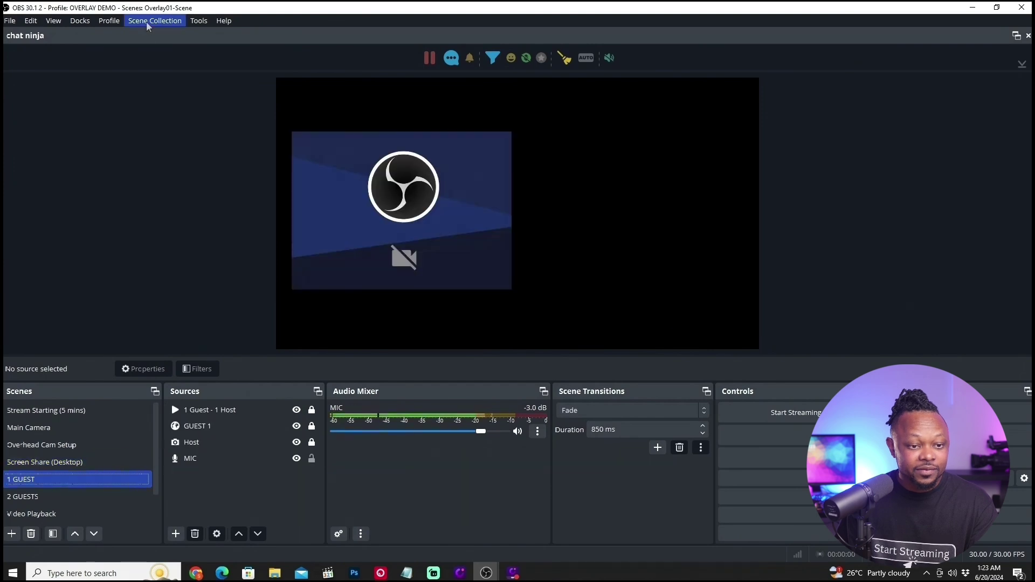
Switch the scene collection to Overlay Demo Live and preview its scenes from MAIN CAMERA through SCREEN SHARE.
{"action": "left_click", "coordinate": [147, 25]}
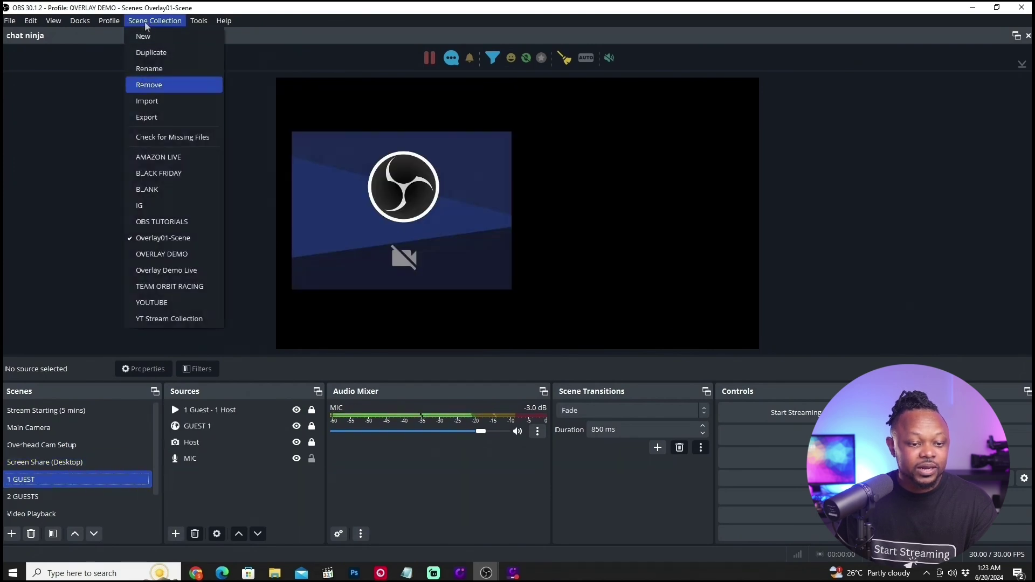
{"action": "left_click", "coordinate": [167, 271]}
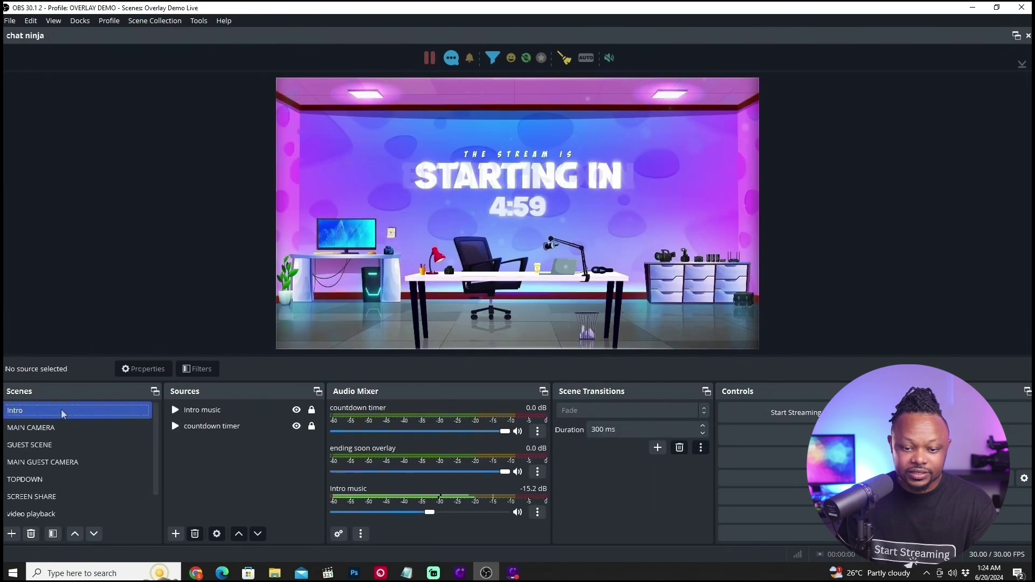
{"action": "left_click", "coordinate": [61, 430]}
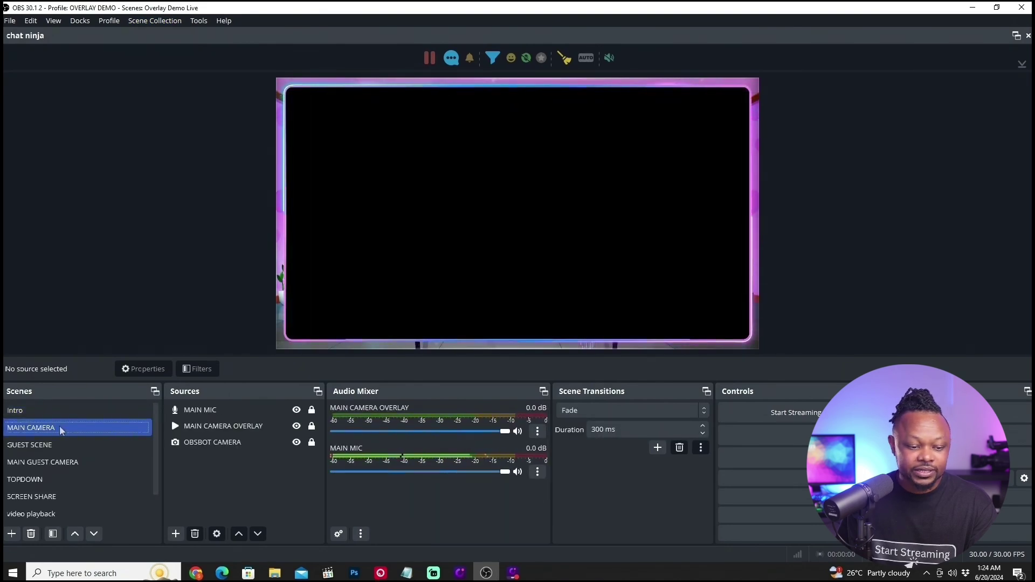
{"action": "left_click", "coordinate": [62, 444]}
{"action": "left_click", "coordinate": [64, 464]}
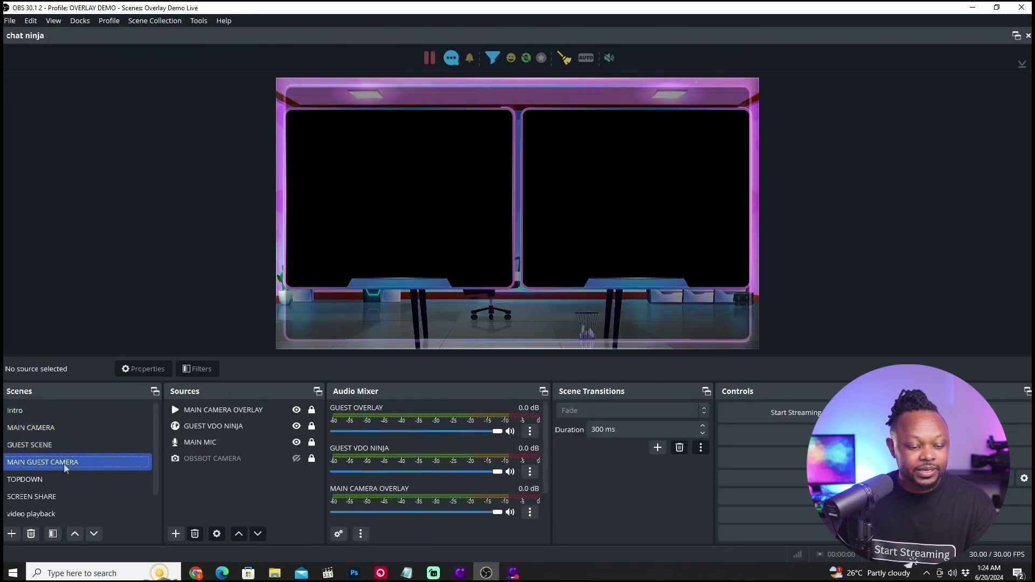
{"action": "left_click", "coordinate": [55, 483]}
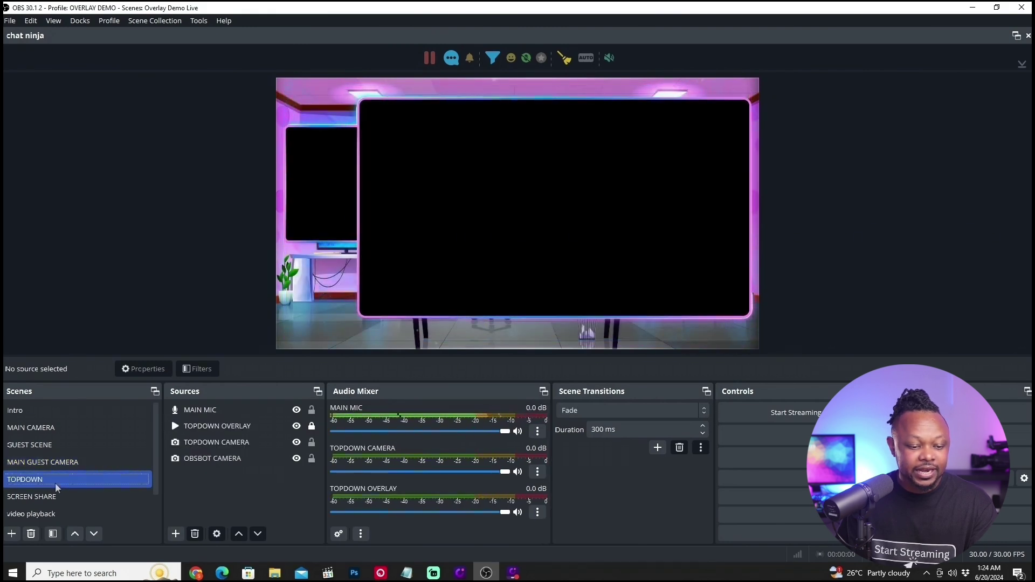
{"action": "left_click", "coordinate": [54, 497]}
{"action": "left_click", "coordinate": [47, 419]}
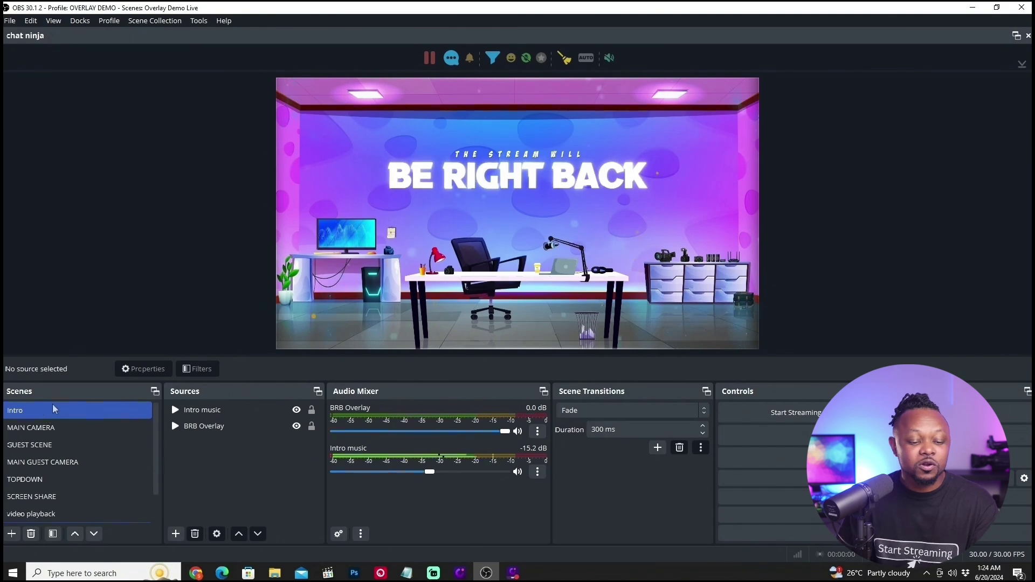
{"action": "left_click", "coordinate": [189, 413]}
Switch the scene collection to BLANK and preview its first scenes, from Scene through main.
{"action": "left_click", "coordinate": [155, 20]}
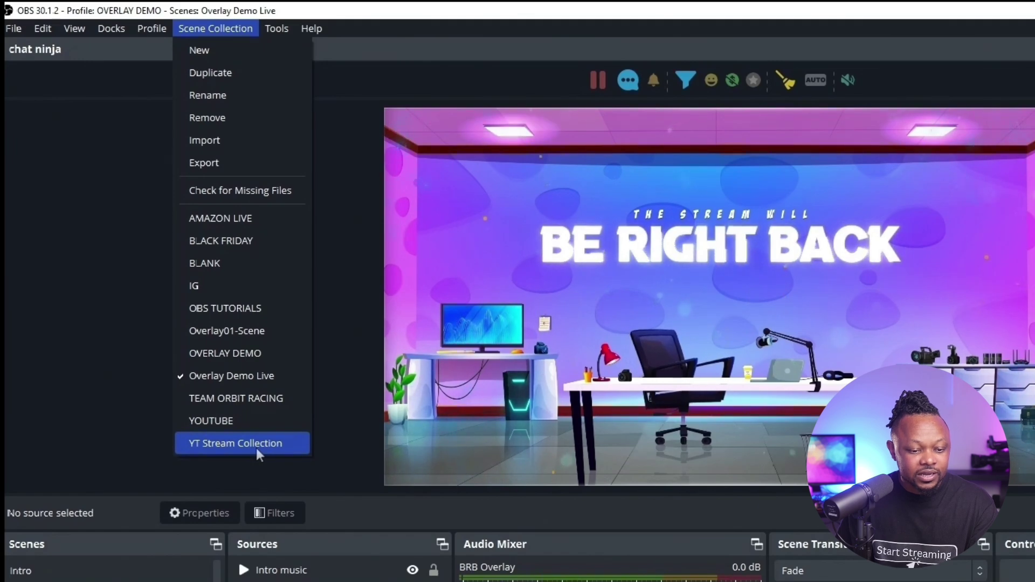
{"action": "left_click", "coordinate": [238, 269]}
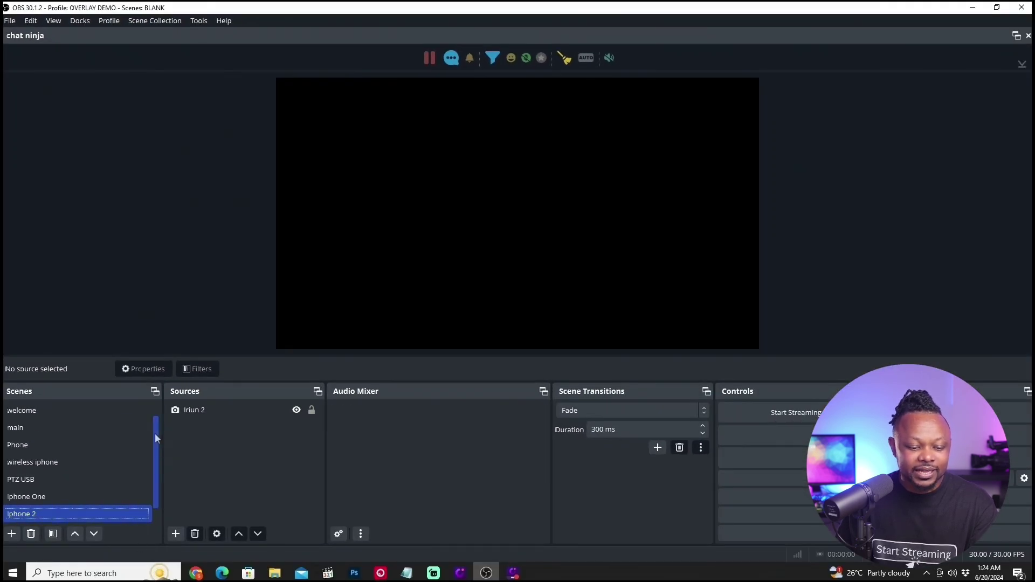
{"action": "left_click_drag", "start_coordinate": [154, 432], "coordinate": [154, 396]}
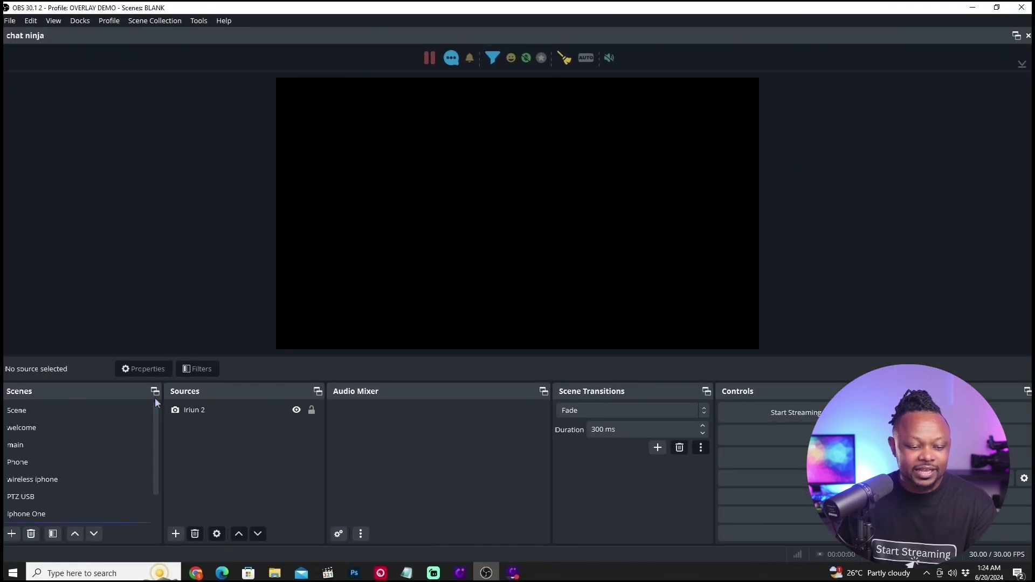
{"action": "left_click", "coordinate": [141, 403]}
{"action": "left_click", "coordinate": [92, 424]}
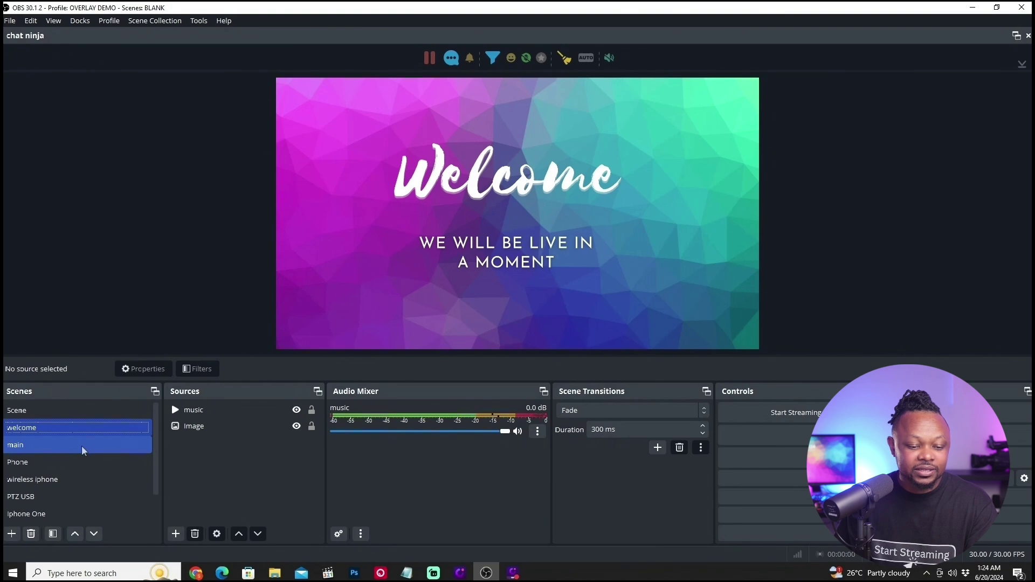
{"action": "left_click", "coordinate": [82, 446]}
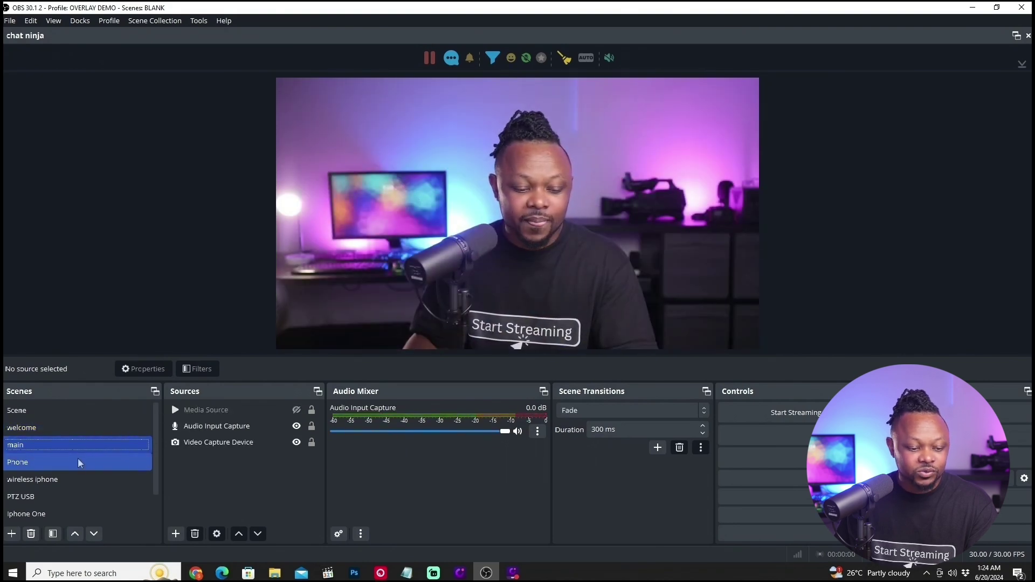
Preview the BLANK collection's remaining scenes one by one, from Phone through TINY 2.
{"action": "left_click", "coordinate": [77, 461]}
{"action": "left_click", "coordinate": [72, 473]}
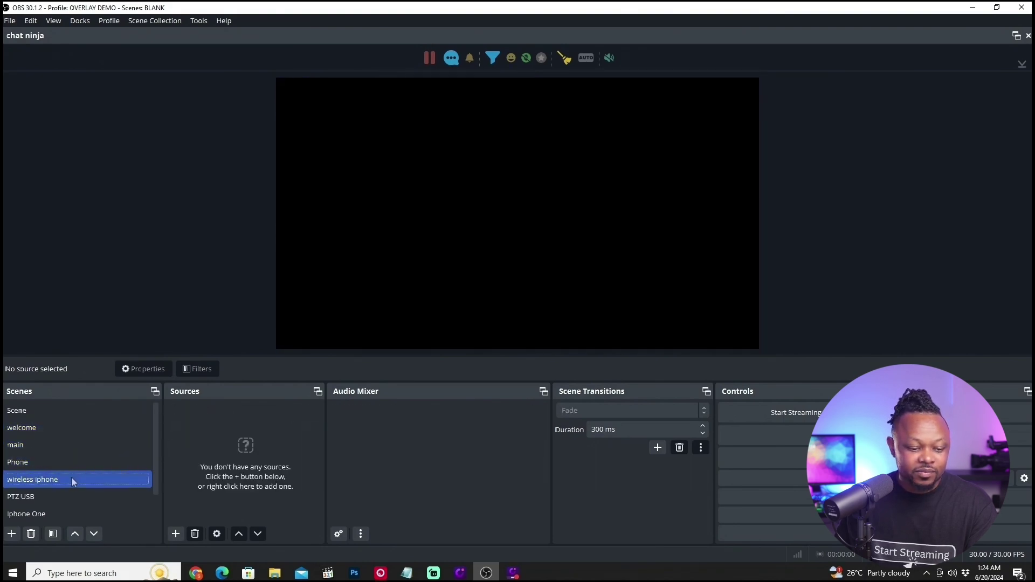
{"action": "left_click", "coordinate": [60, 493]}
{"action": "scroll", "coordinate": [65, 503], "scroll_direction": "down", "scroll_amount": 1}
{"action": "left_click", "coordinate": [61, 480]}
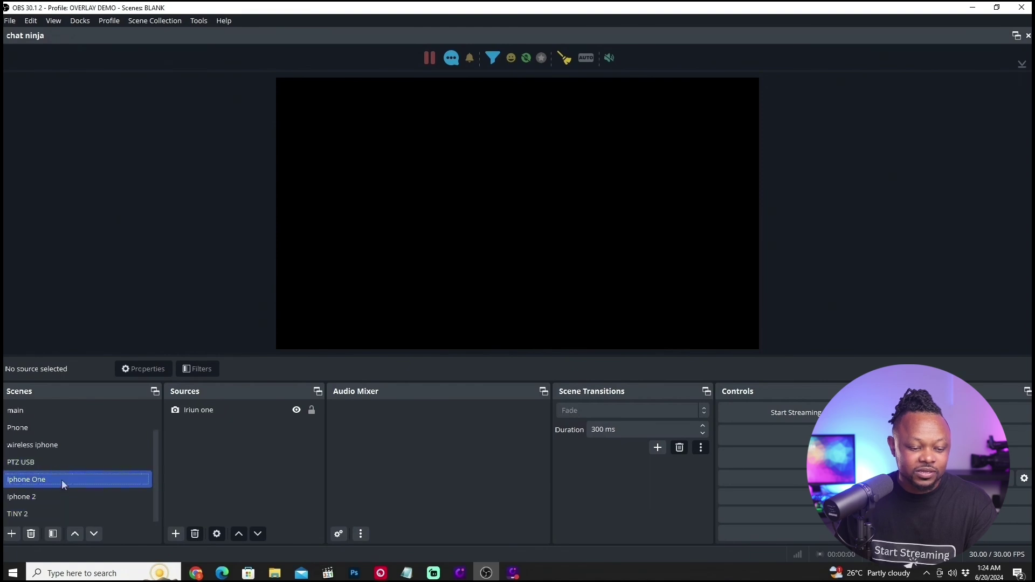
{"action": "left_click", "coordinate": [56, 497]}
{"action": "key", "text": "Down"}
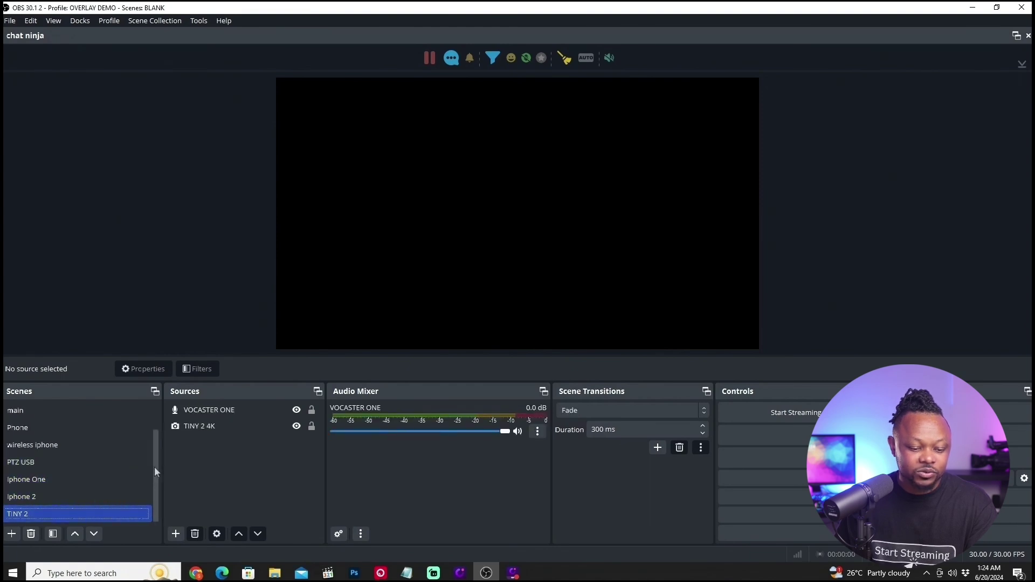
Preview the Iphone 2 and Iphone One scenes again, and go back to the Scene and welcome scenes.
{"action": "left_click", "coordinate": [84, 500]}
{"action": "left_click", "coordinate": [82, 478]}
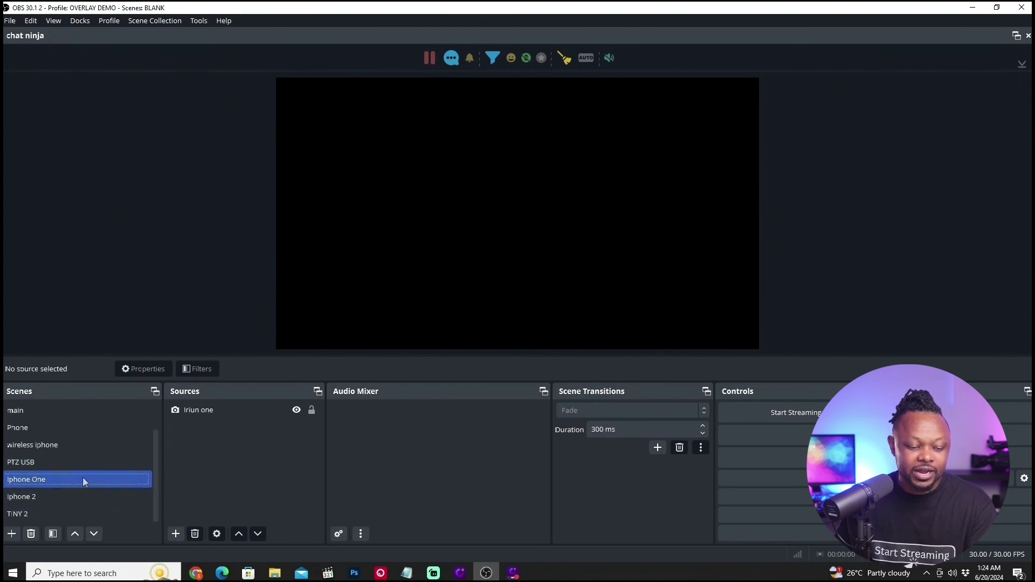
{"action": "scroll", "coordinate": [89, 449], "scroll_direction": "up", "scroll_amount": 1}
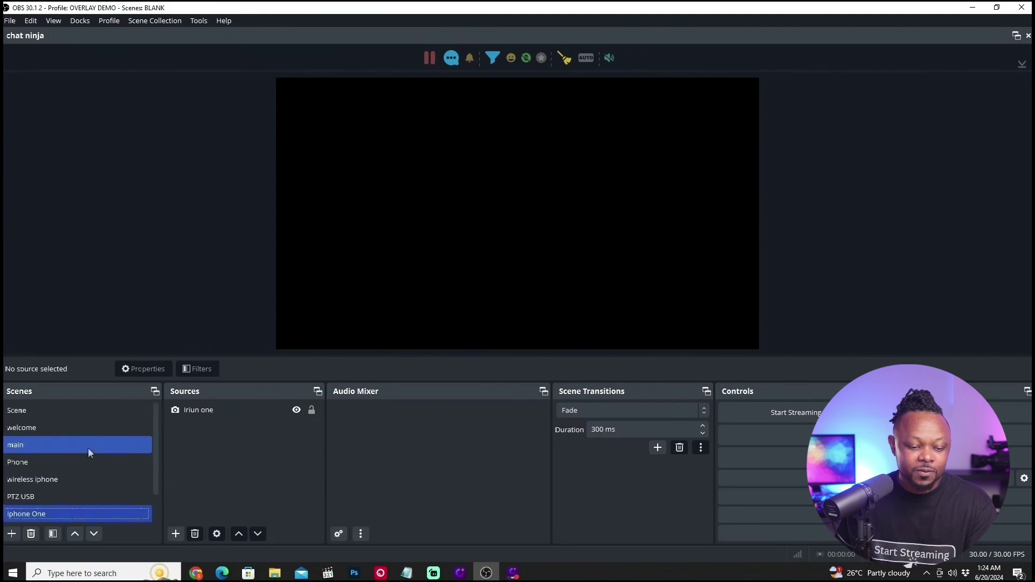
{"action": "left_click", "coordinate": [84, 411]}
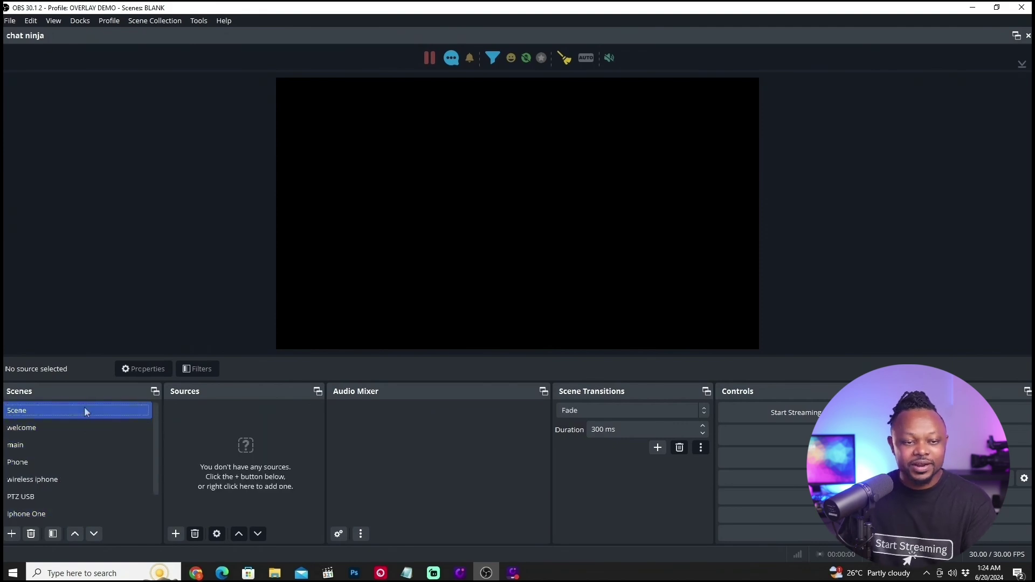
{"action": "left_click", "coordinate": [57, 427]}
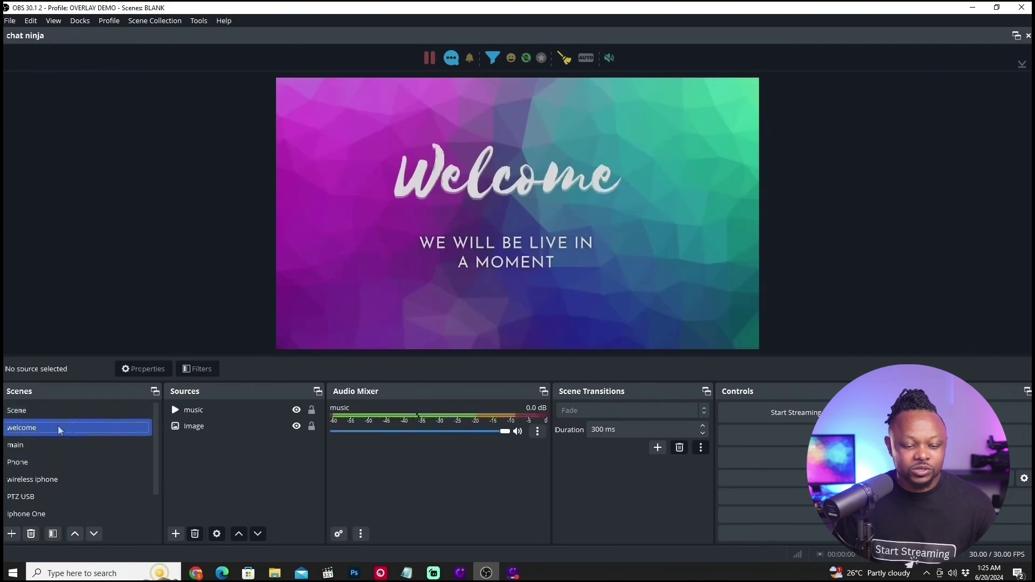
Switch the scene collection to OVERLAY DEMO and preview its COUNTDOWN and single overlay scenes.
{"action": "left_click", "coordinate": [154, 20]}
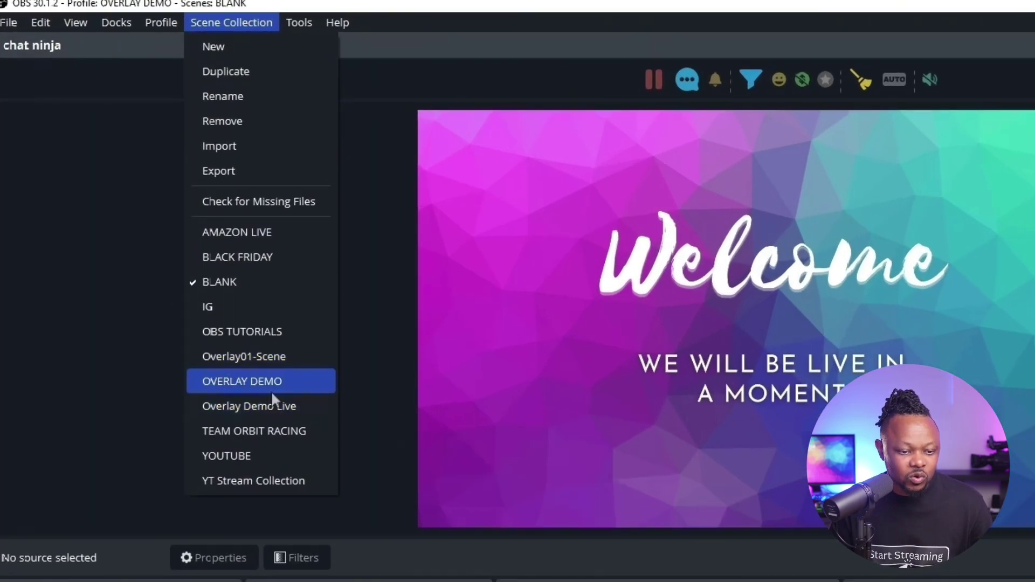
{"action": "left_click", "coordinate": [271, 380]}
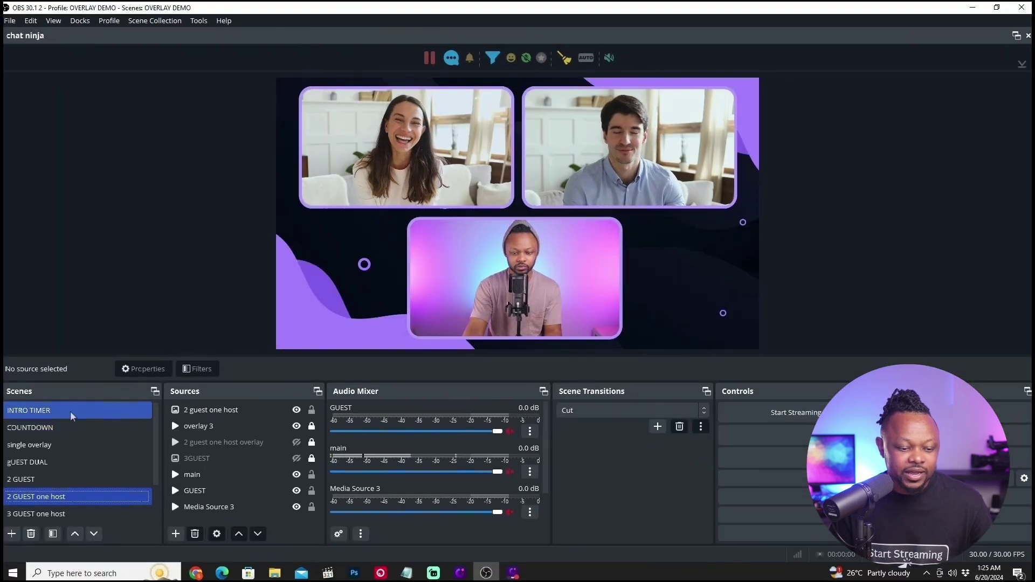
{"action": "left_click", "coordinate": [70, 429]}
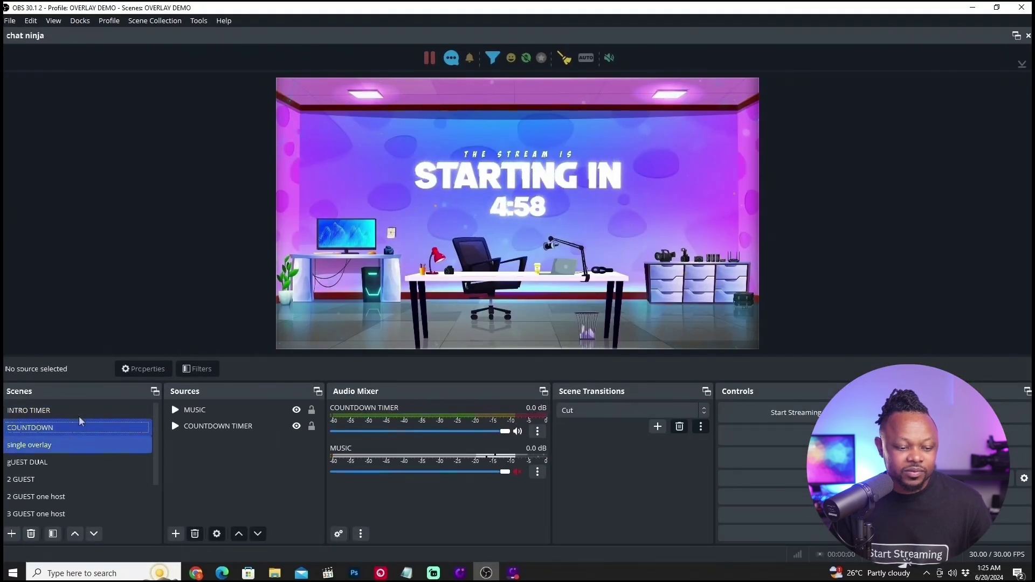
{"action": "left_click", "coordinate": [63, 451]}
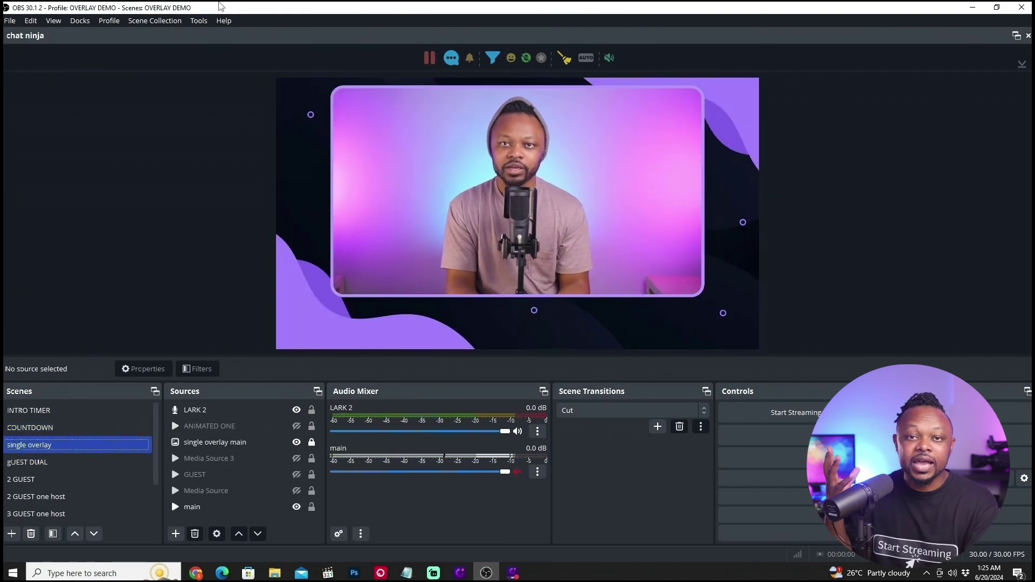
Look over the scene collection list and the profile commands, including the rename dialog for the OVERLAY DEMO profile.
{"action": "left_click", "coordinate": [155, 21]}
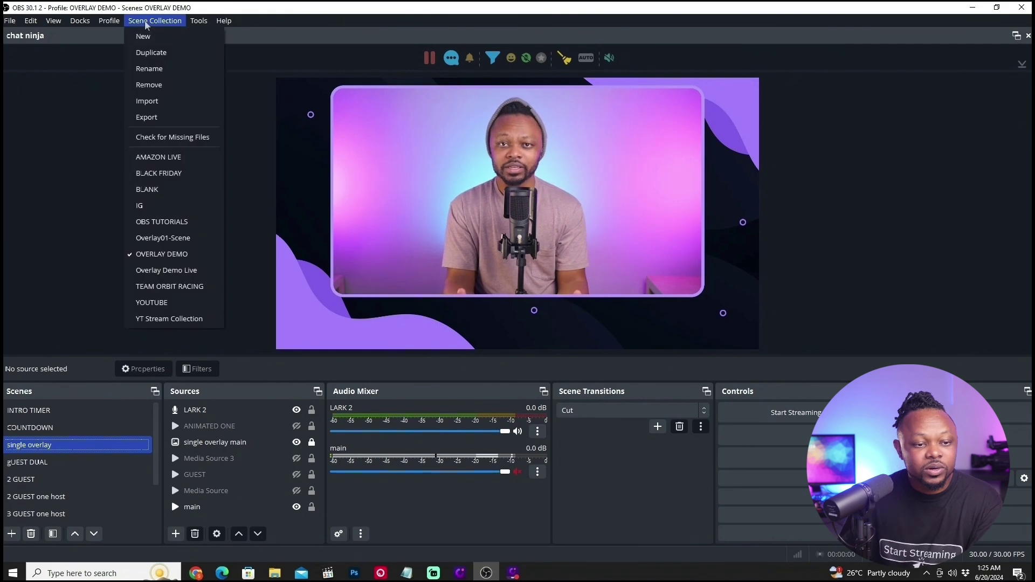
{"action": "mouse_move", "coordinate": [109, 23]}
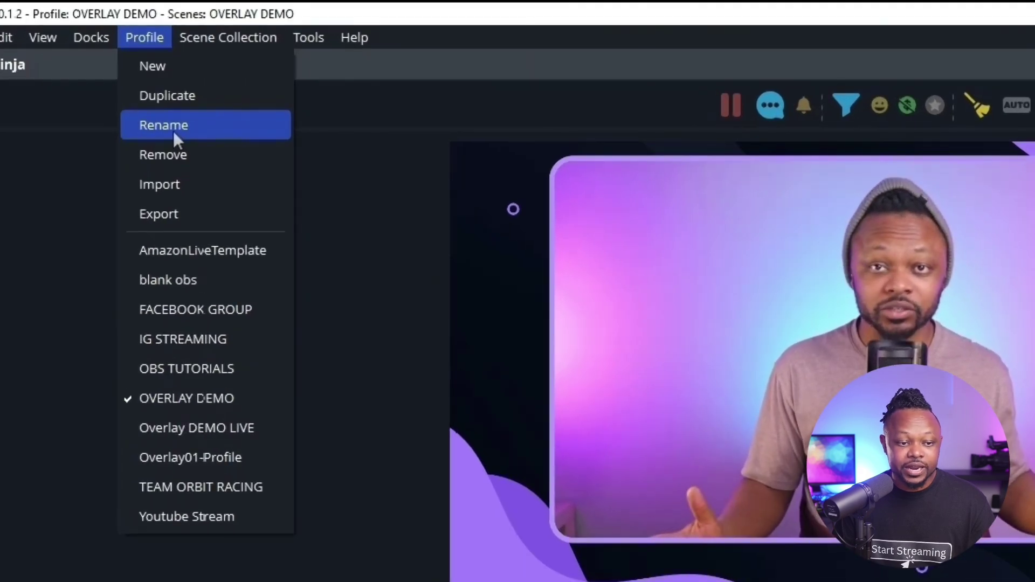
{"action": "left_click", "coordinate": [173, 131]}
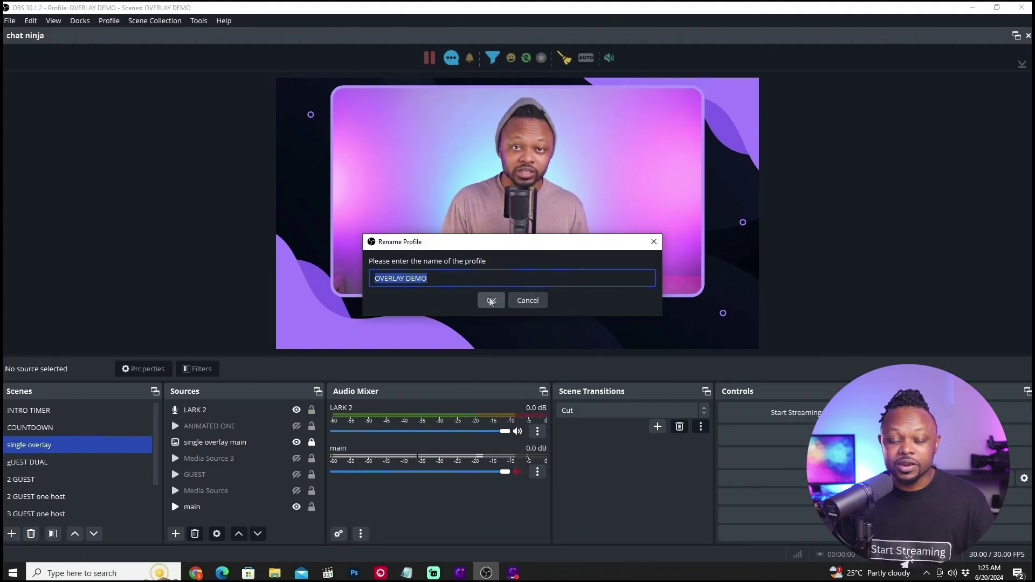
{"action": "left_click", "coordinate": [515, 301]}
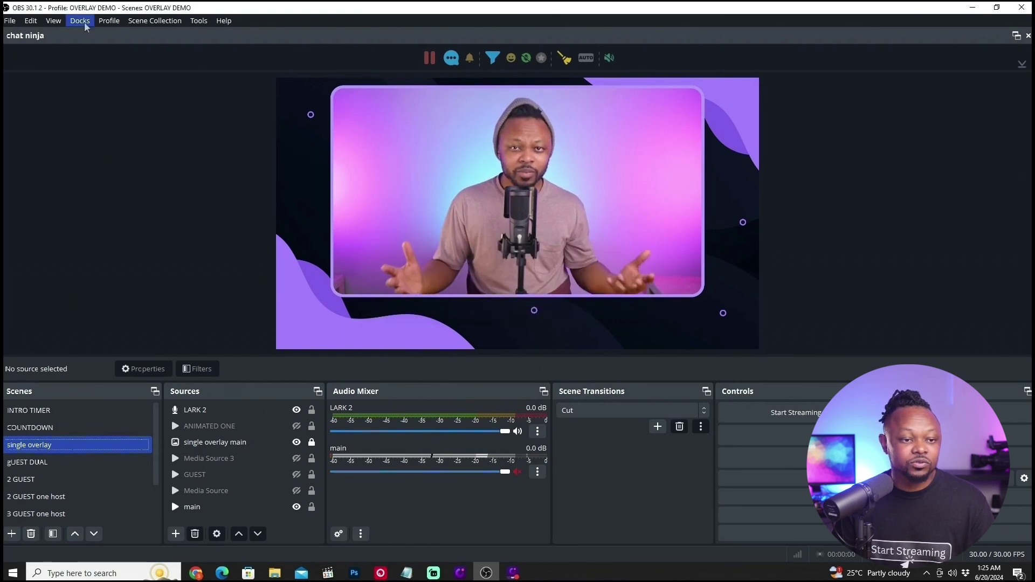
{"action": "left_click", "coordinate": [104, 24]}
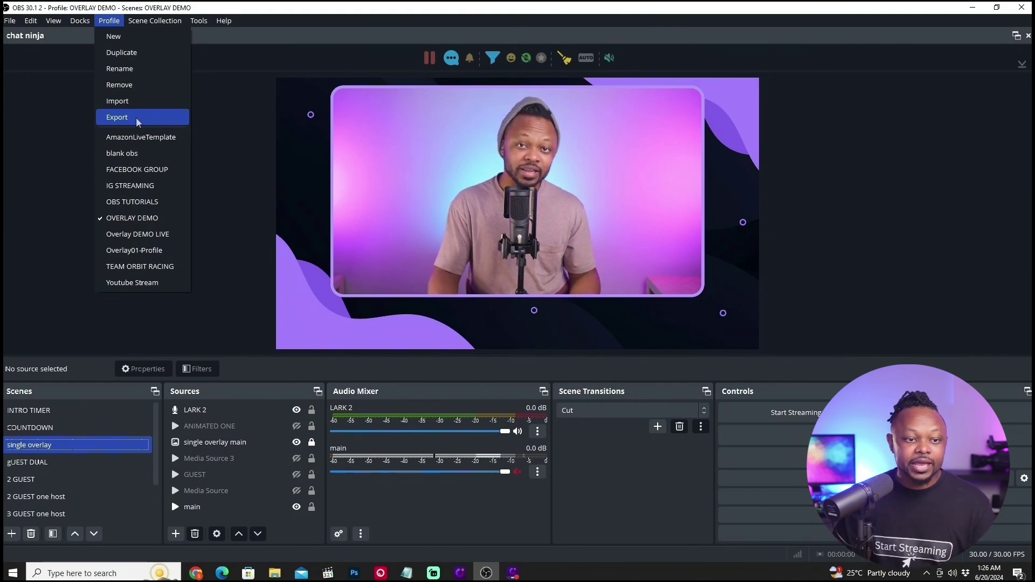
Create a new profile named DEMO PROFILE and dismiss its auto-configuration wizard.
{"action": "mouse_move", "coordinate": [152, 24]}
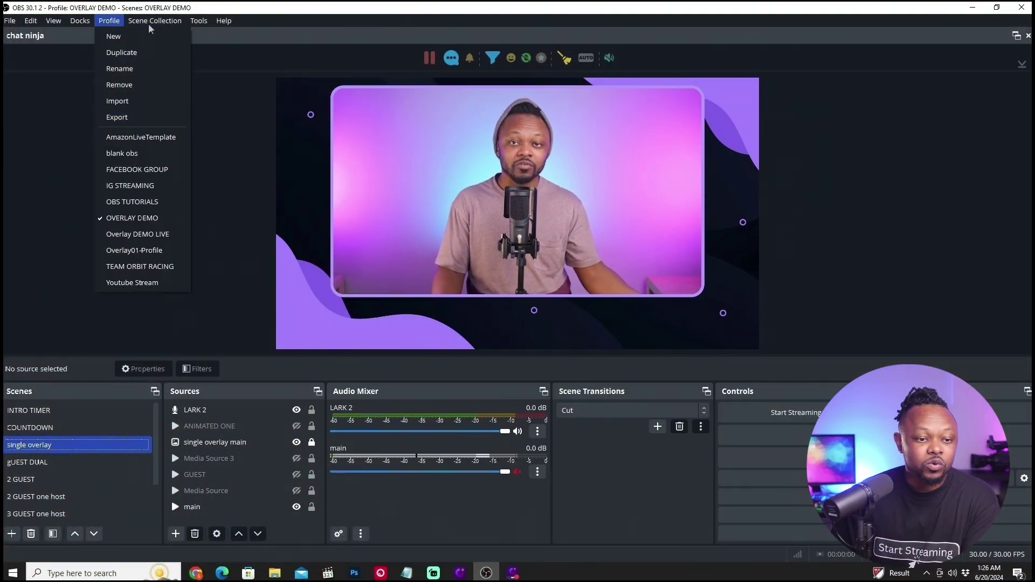
{"action": "left_click", "coordinate": [114, 36]}
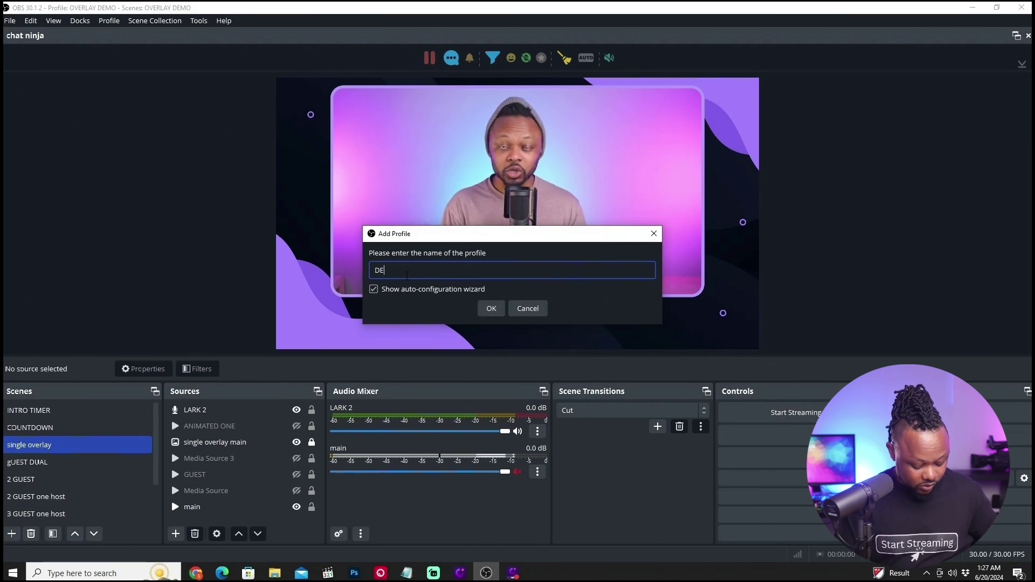
{"action": "type", "text": "DEMO PRO"}
{"action": "key", "text": "Return"}
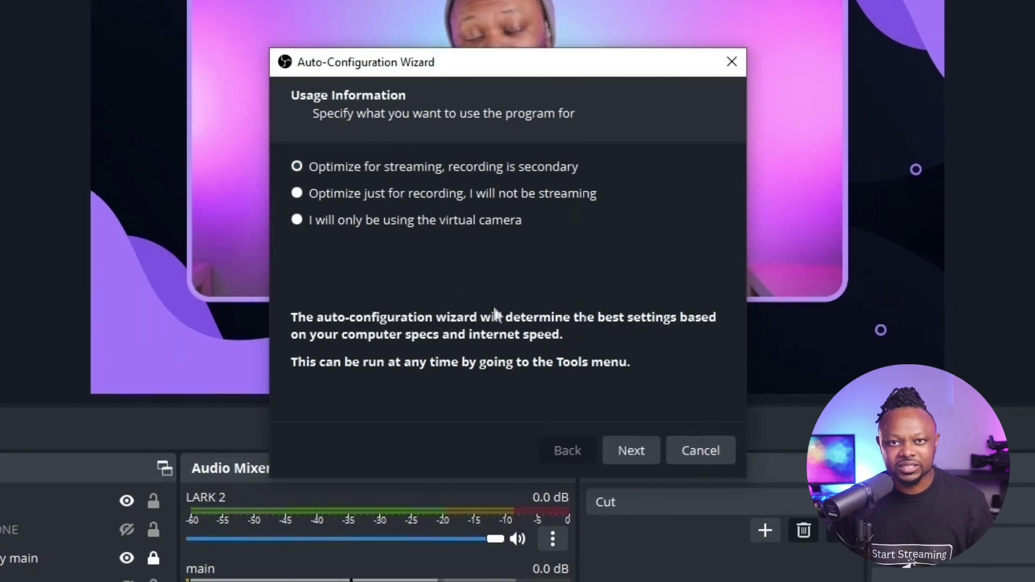
{"action": "left_click", "coordinate": [679, 459]}
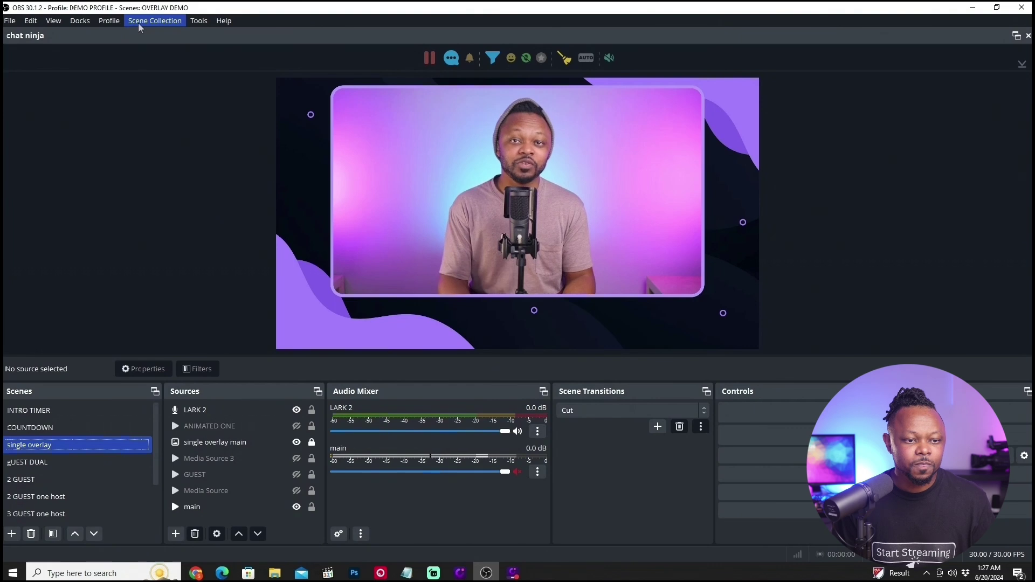
Create a new scene collection named DEMO COLLECTION.
{"action": "left_click", "coordinate": [139, 24]}
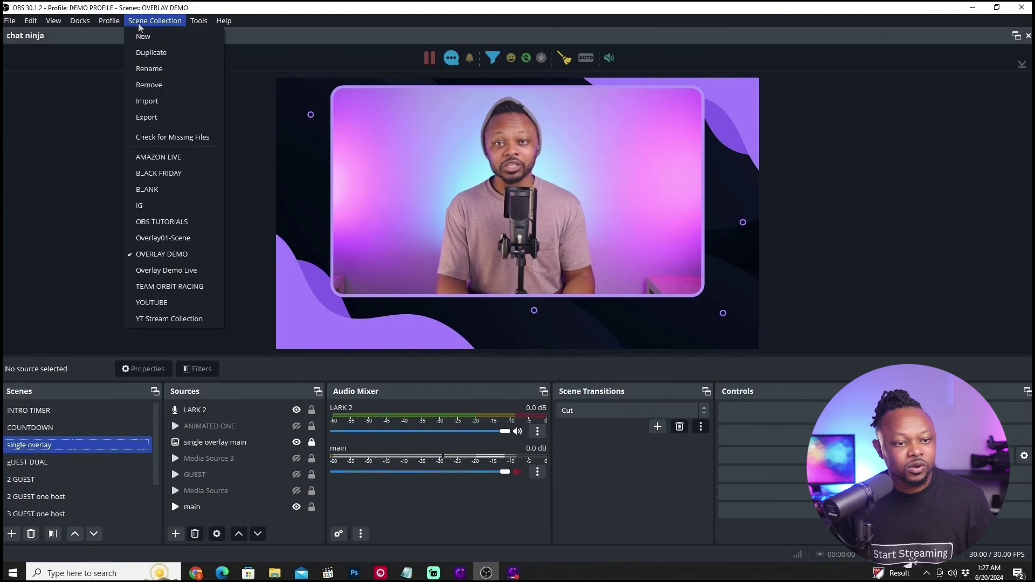
{"action": "left_click", "coordinate": [150, 38]}
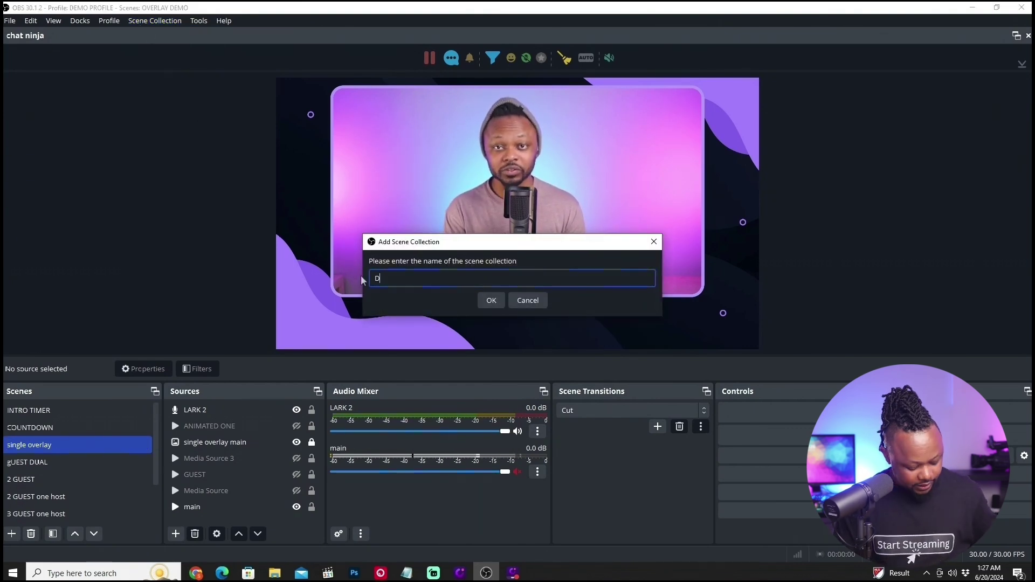
{"action": "type", "text": "DEMO"}
{"action": "type", "text": "COLLECTION"}
{"action": "key", "text": "Return"}
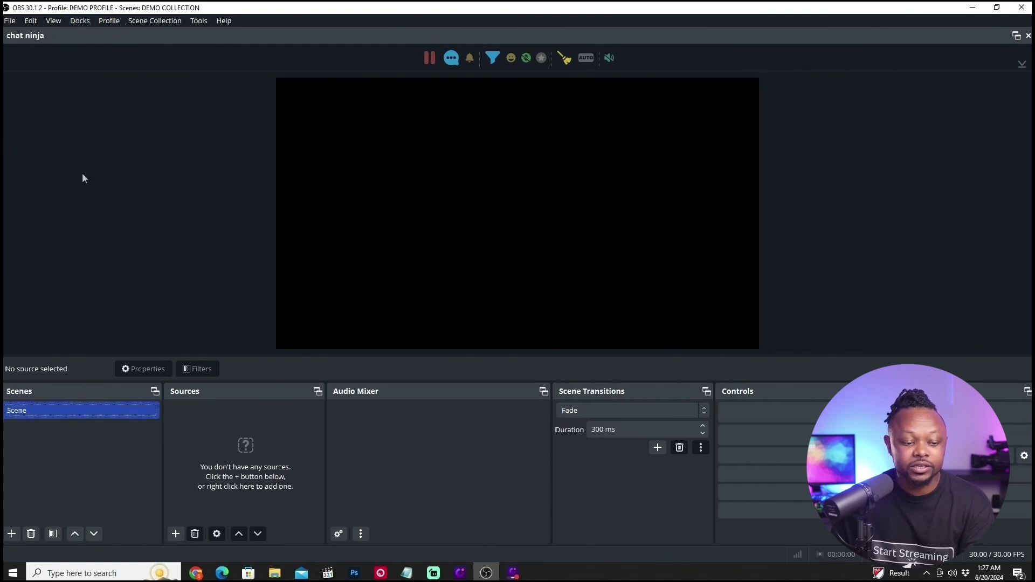
Set the streaming service to Facebook Live in the stream settings, keeping the Default server and leaving the stream key empty.
{"action": "left_click", "coordinate": [887, 491]}
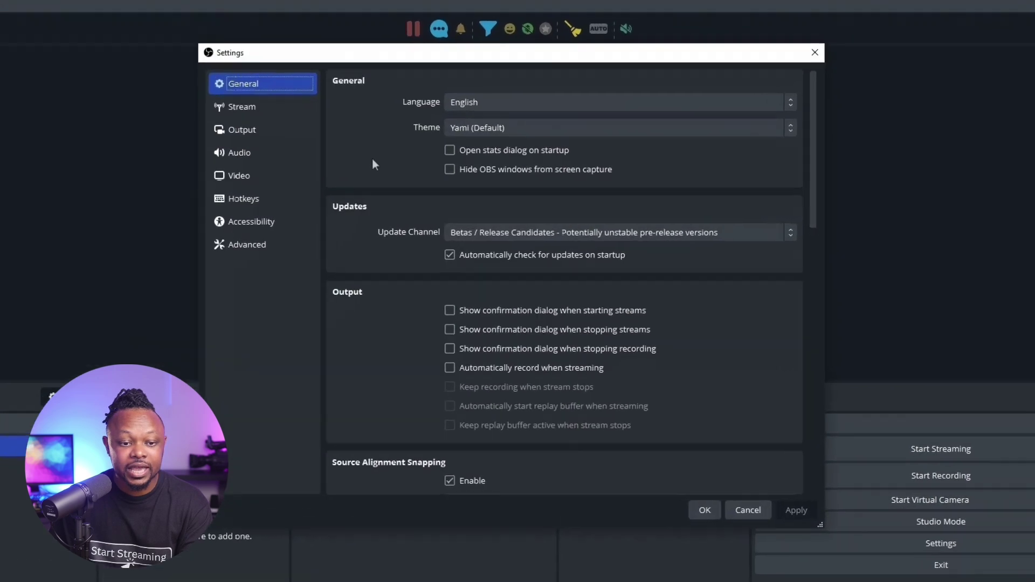
{"action": "left_click", "coordinate": [295, 125]}
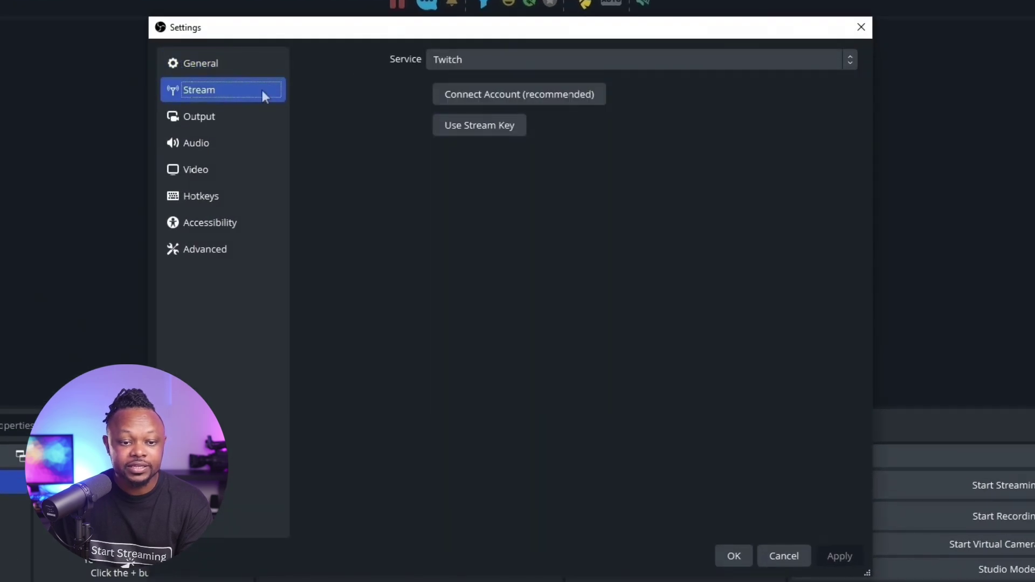
{"action": "left_click", "coordinate": [503, 56]}
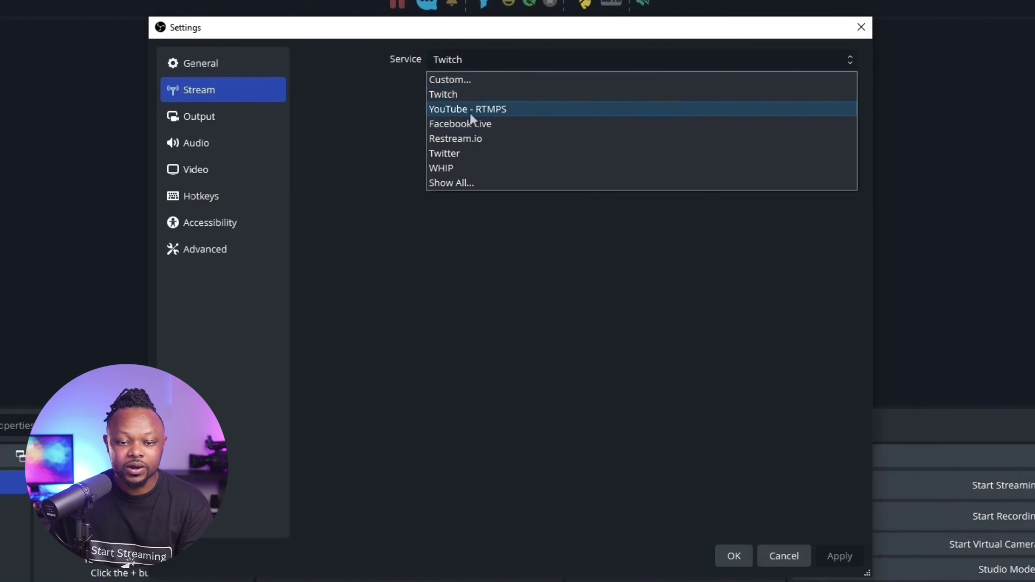
{"action": "left_click", "coordinate": [474, 124]}
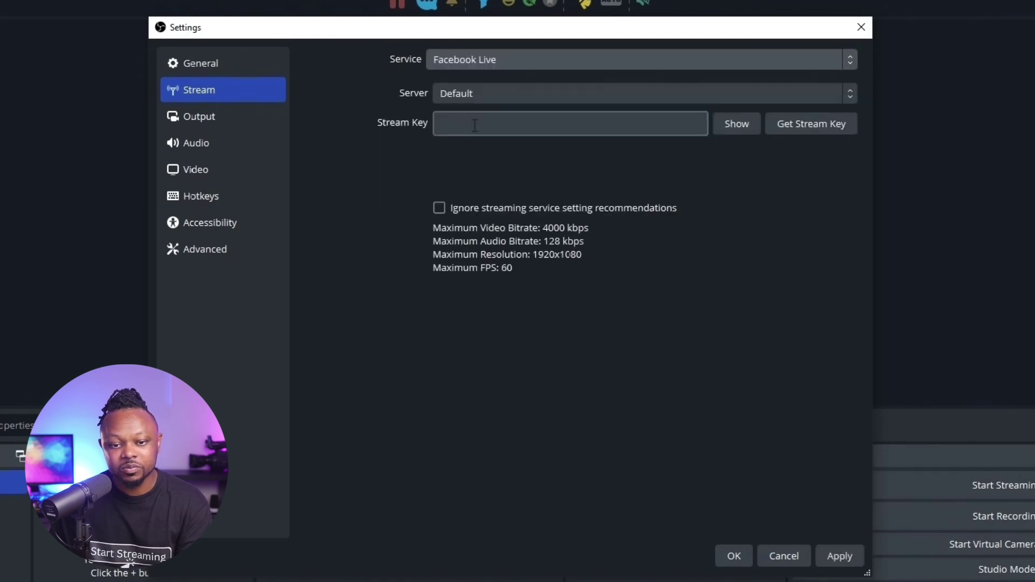
{"action": "left_click", "coordinate": [487, 93]}
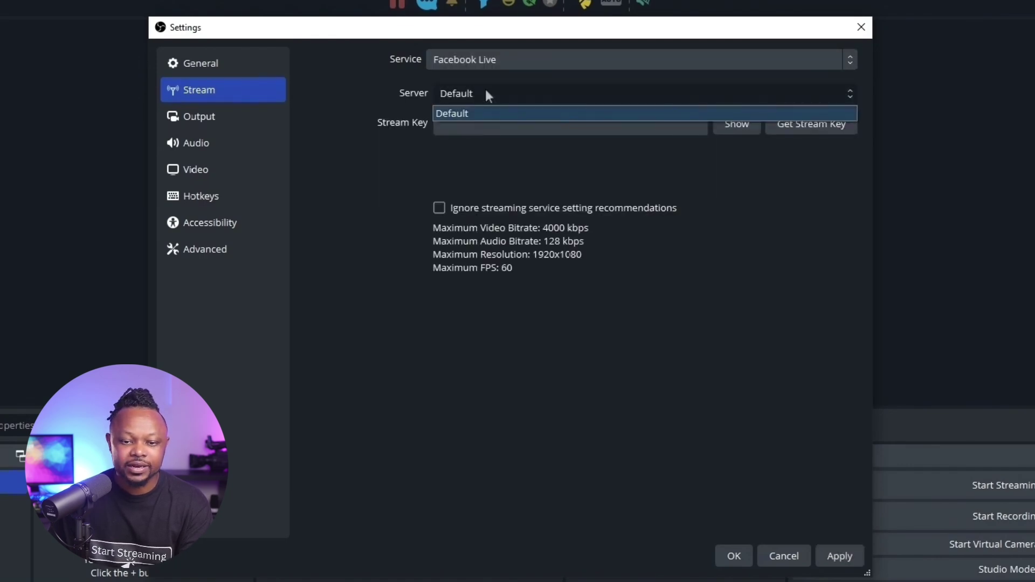
{"action": "left_click", "coordinate": [486, 92]}
{"action": "left_click", "coordinate": [525, 124]}
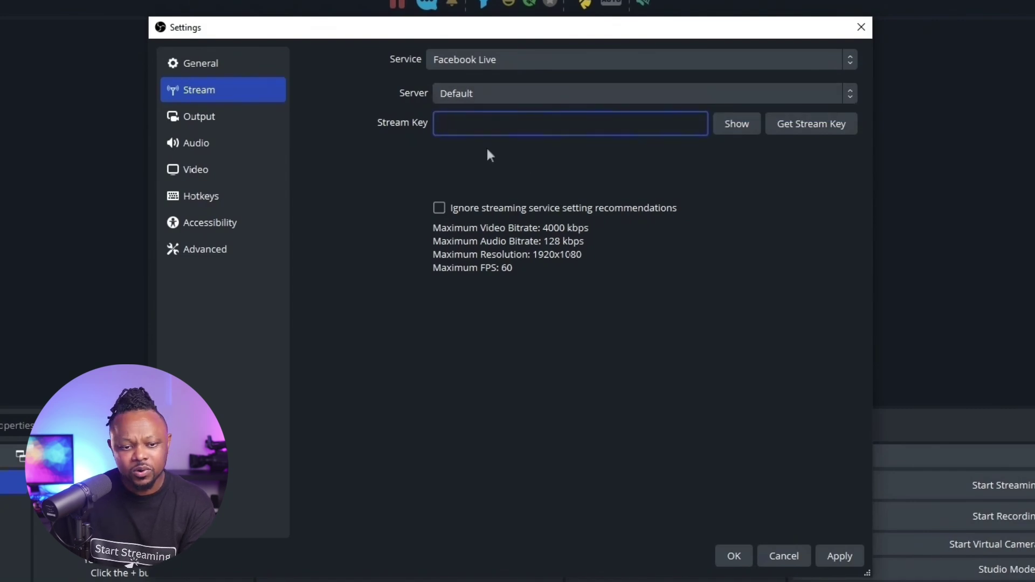
Set the output mode to Advanced with the NVIDIA NVENC H.264 video encoder and a streaming bitrate of 6000 Kbps.
{"action": "left_click", "coordinate": [236, 120]}
{"action": "left_click", "coordinate": [458, 63]}
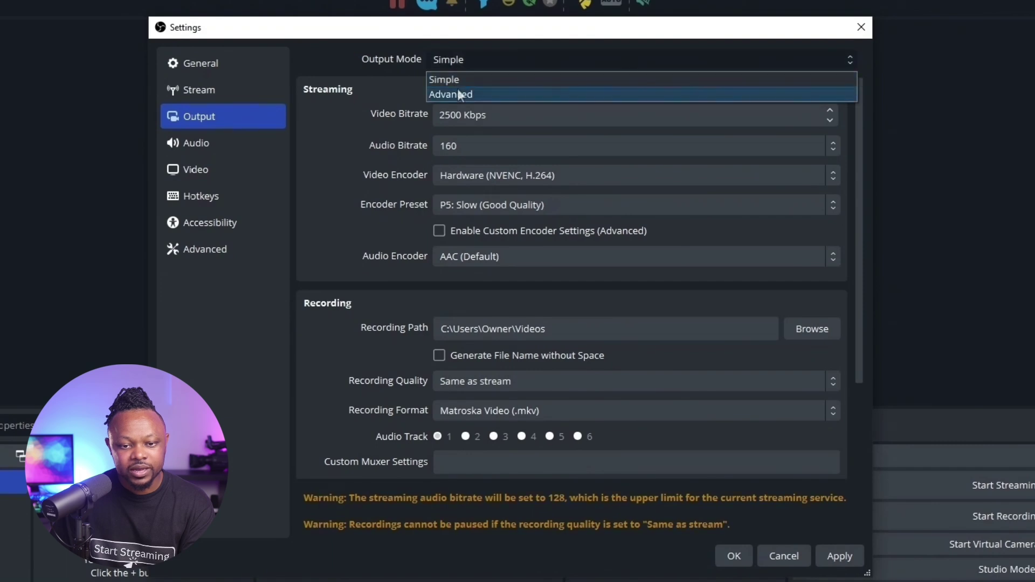
{"action": "left_click", "coordinate": [457, 92]}
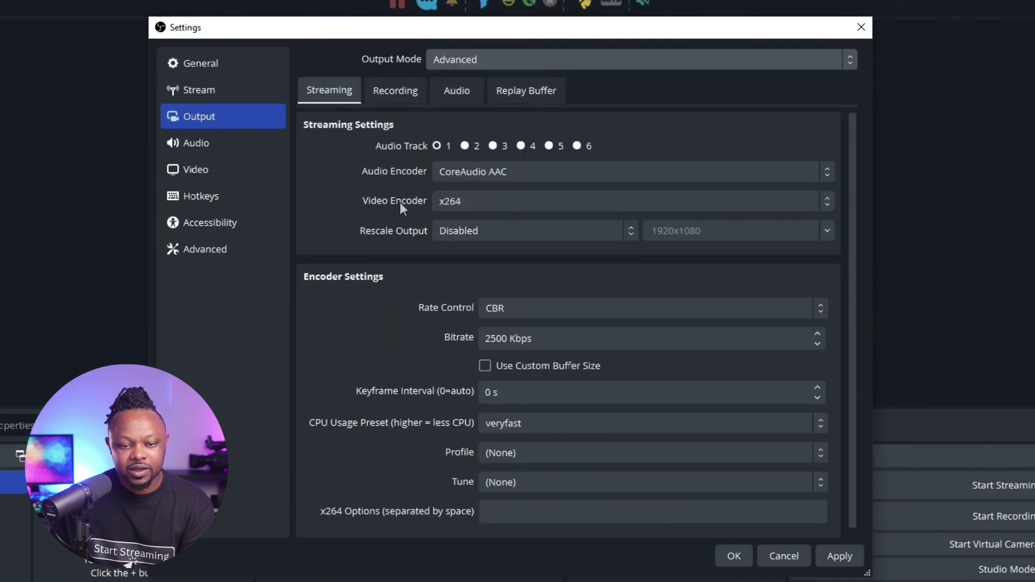
{"action": "left_click", "coordinate": [468, 203]}
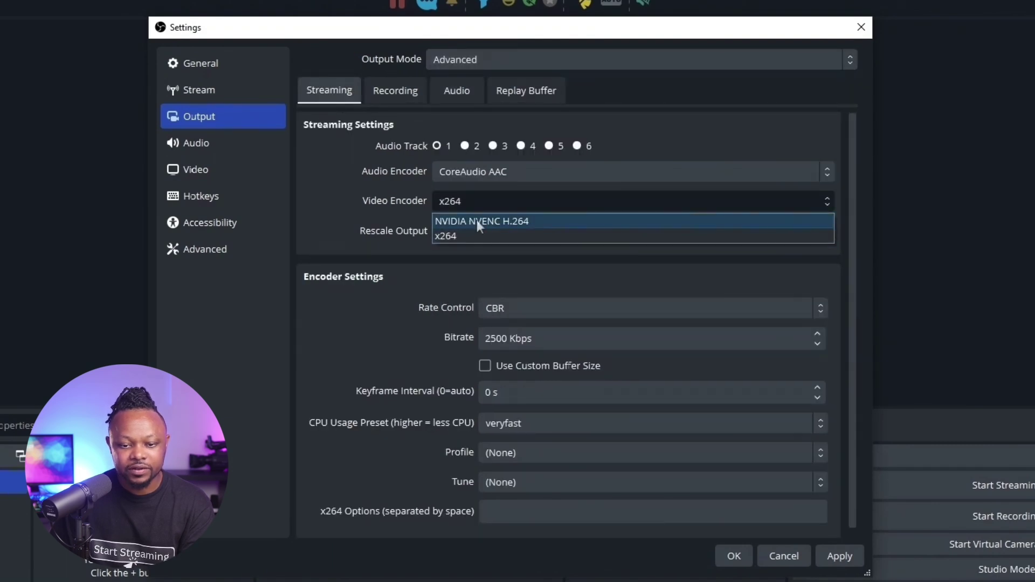
{"action": "left_click", "coordinate": [525, 222]}
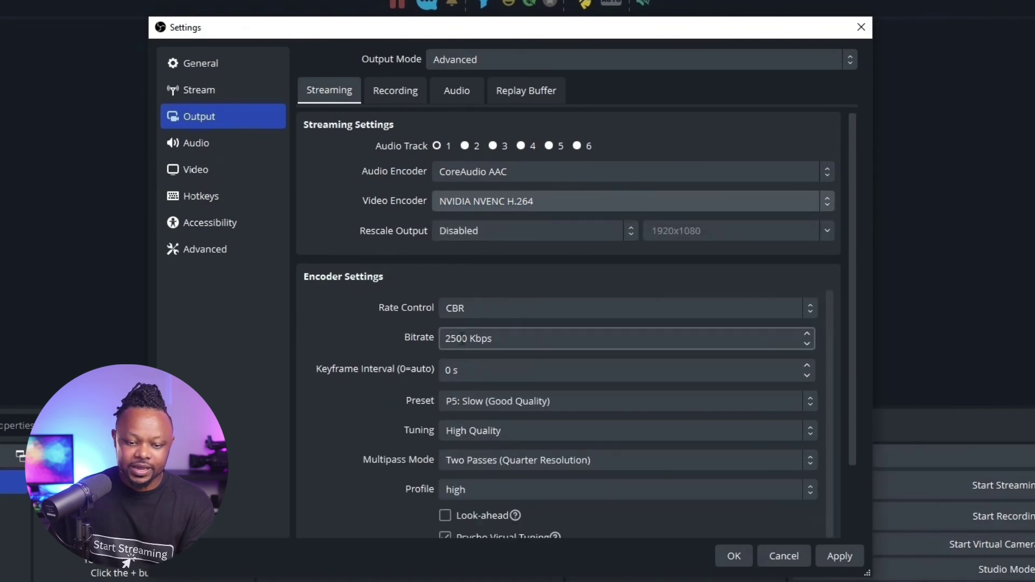
{"action": "double_click", "coordinate": [456, 339]}
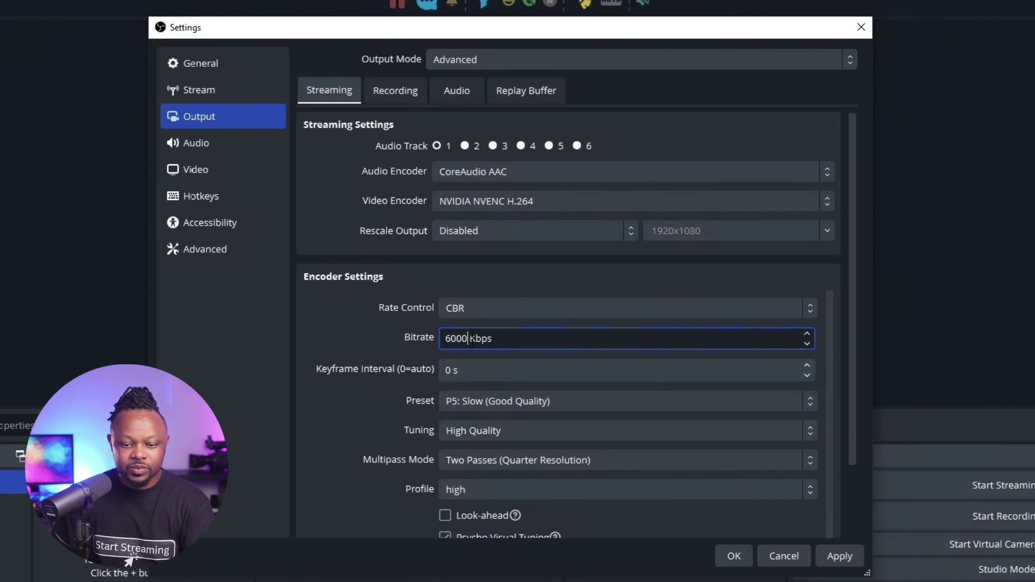
{"action": "left_click", "coordinate": [449, 371]}
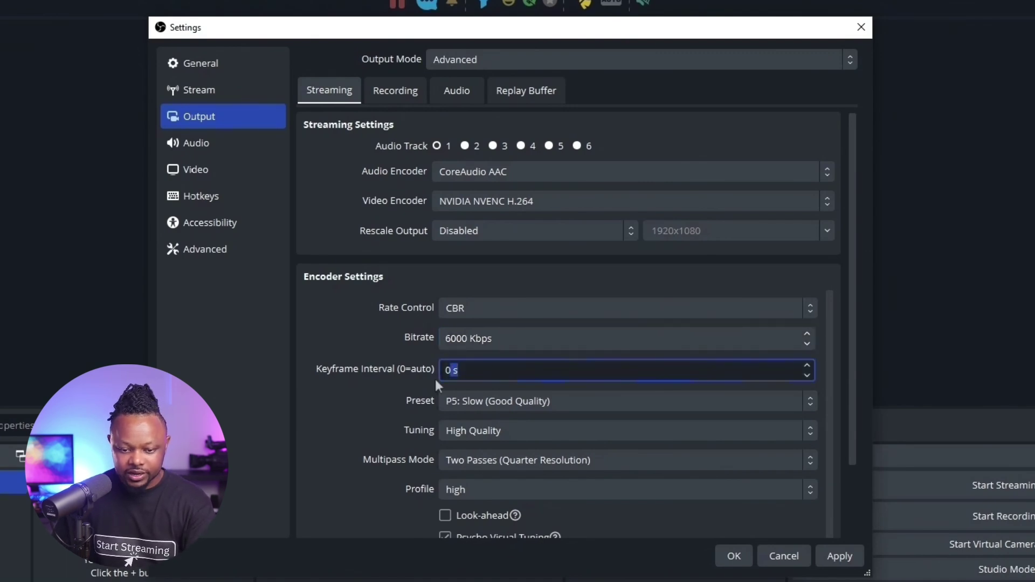
Check the audio settings, set the output (scaled) resolution to 1920x1080, and save the settings.
{"action": "left_click", "coordinate": [209, 142]}
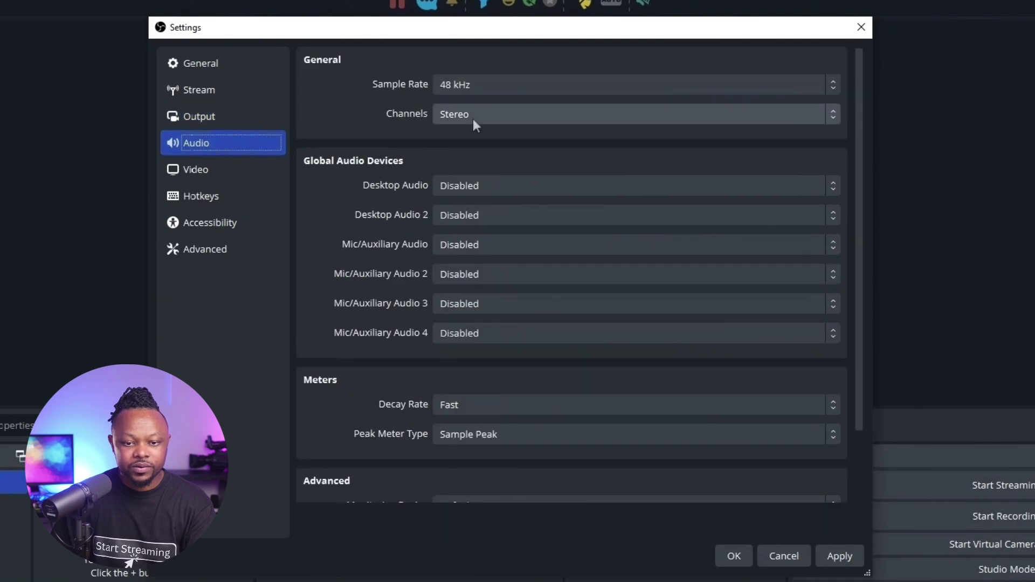
{"action": "left_click", "coordinate": [214, 172]}
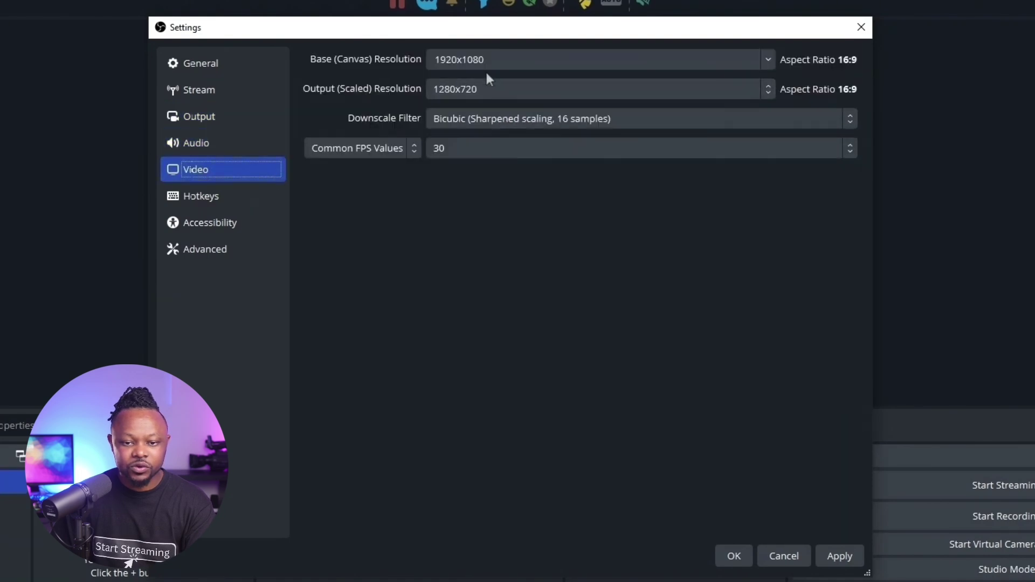
{"action": "left_click", "coordinate": [473, 89]}
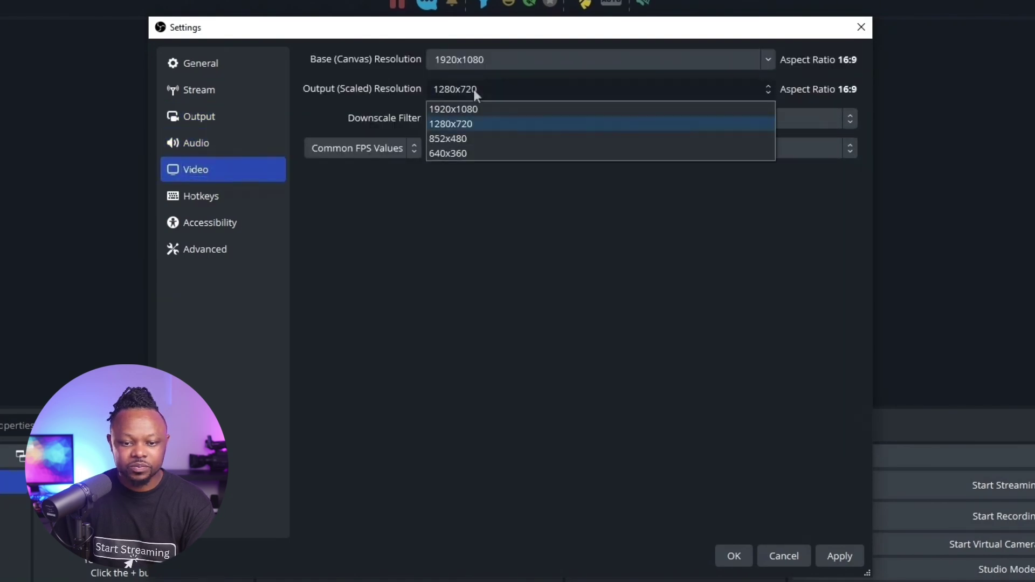
{"action": "left_click", "coordinate": [476, 108]}
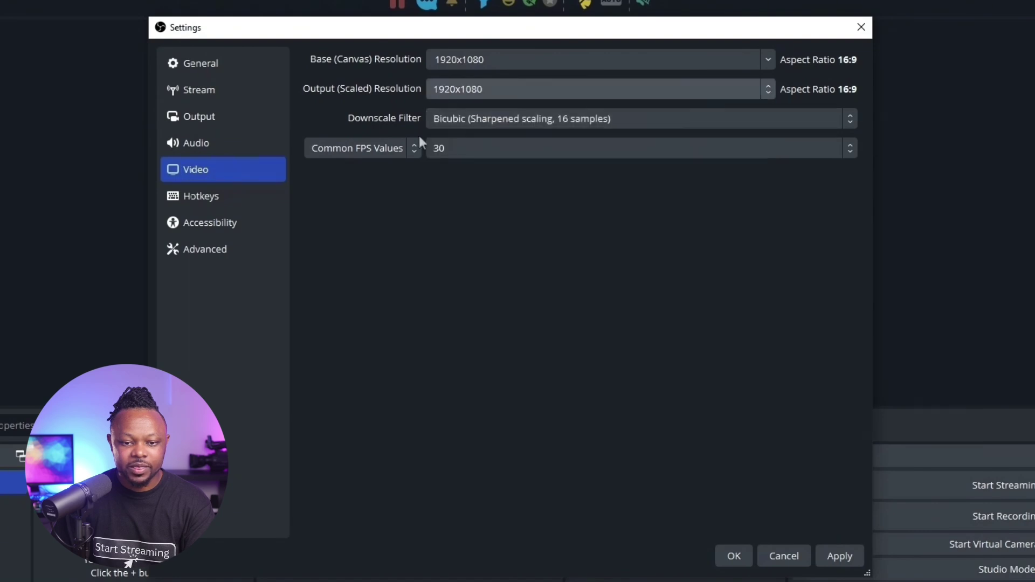
{"action": "left_click", "coordinate": [839, 556]}
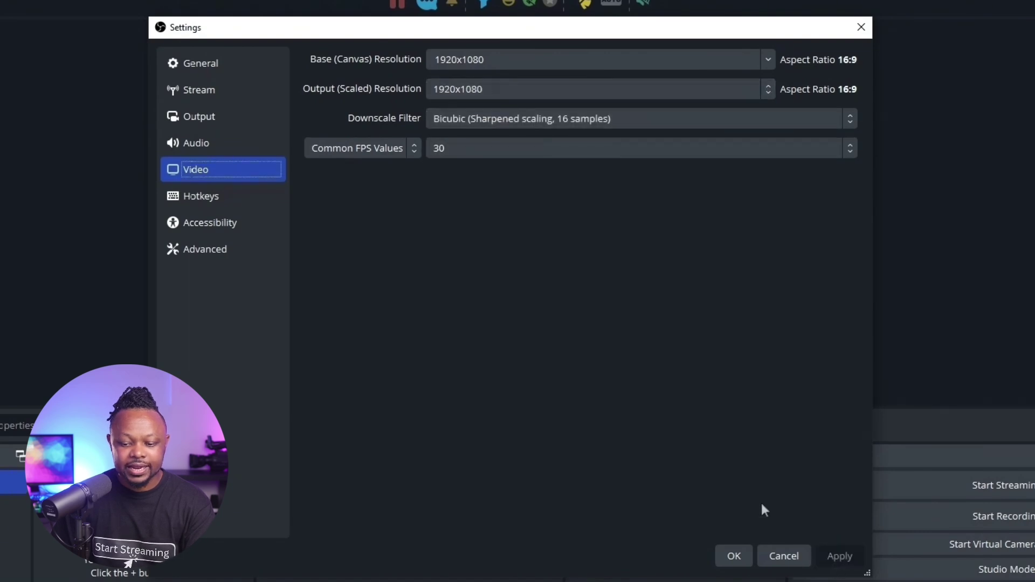
{"action": "left_click", "coordinate": [733, 555]}
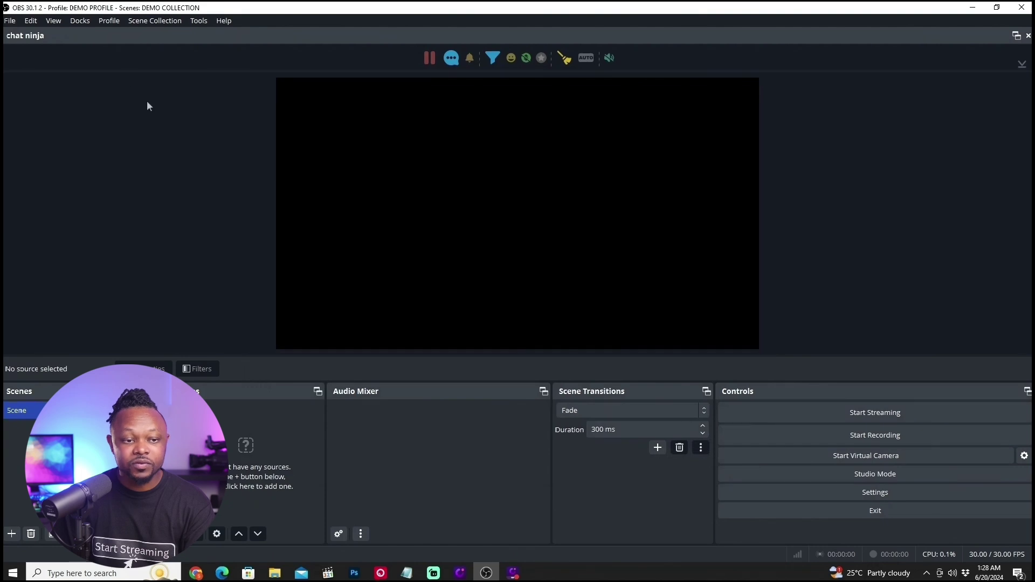
Rename the default scene in DEMO COLLECTION as INTRO.
{"action": "left_click", "coordinate": [109, 20]}
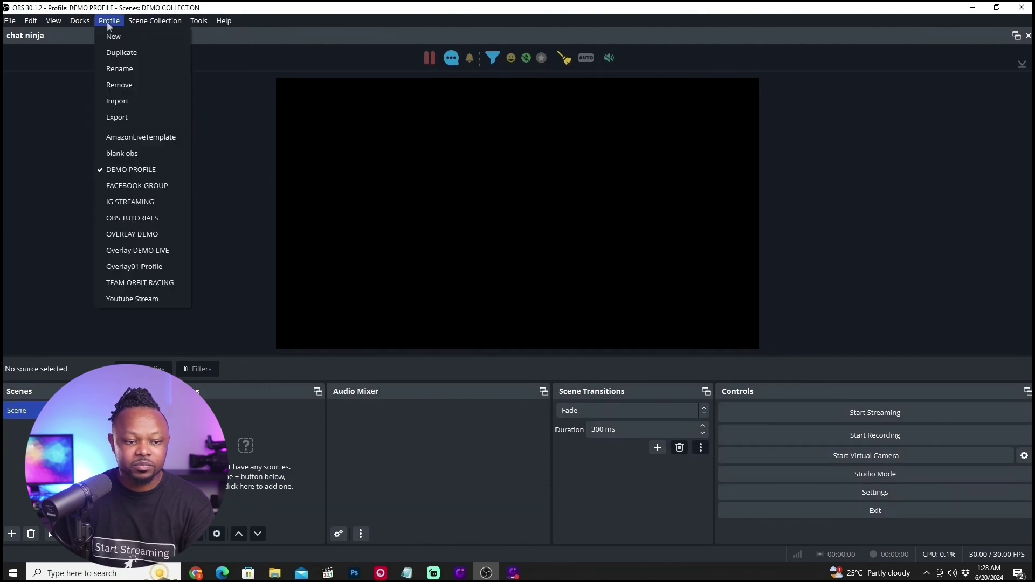
{"action": "mouse_move", "coordinate": [162, 22]}
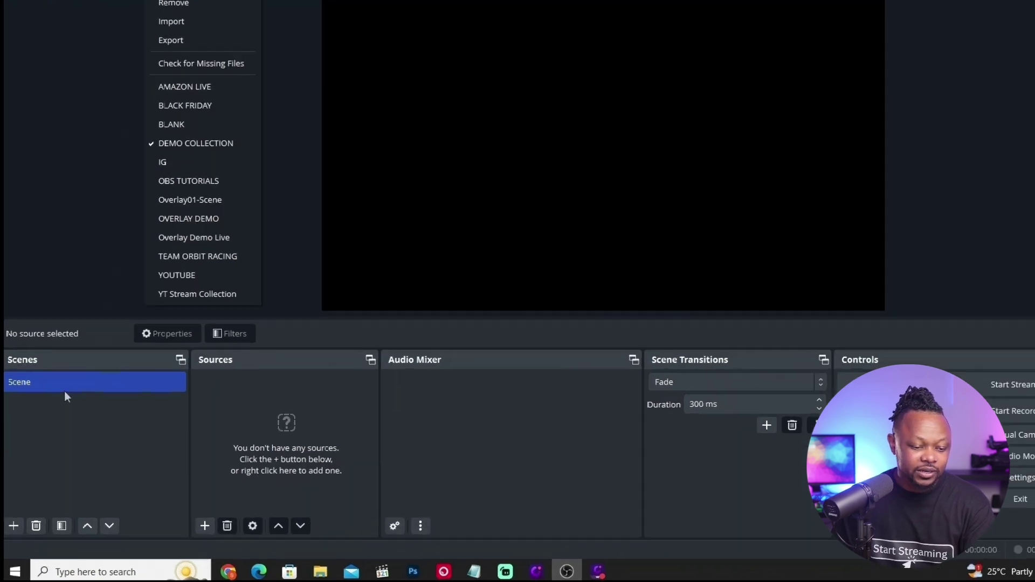
{"action": "right_click", "coordinate": [61, 414]}
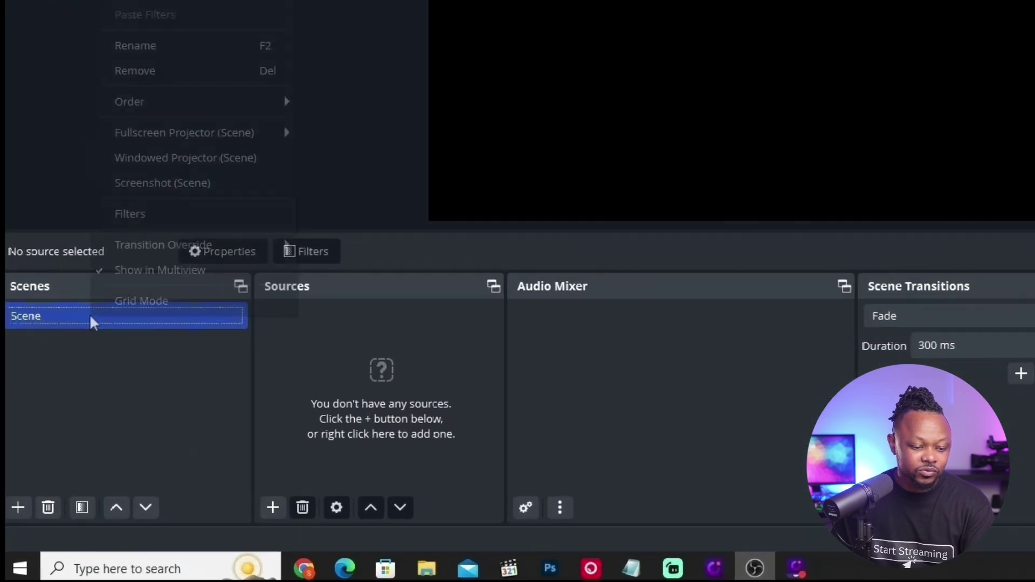
{"action": "left_click", "coordinate": [135, 51]}
{"action": "type", "text": "INTRO"}
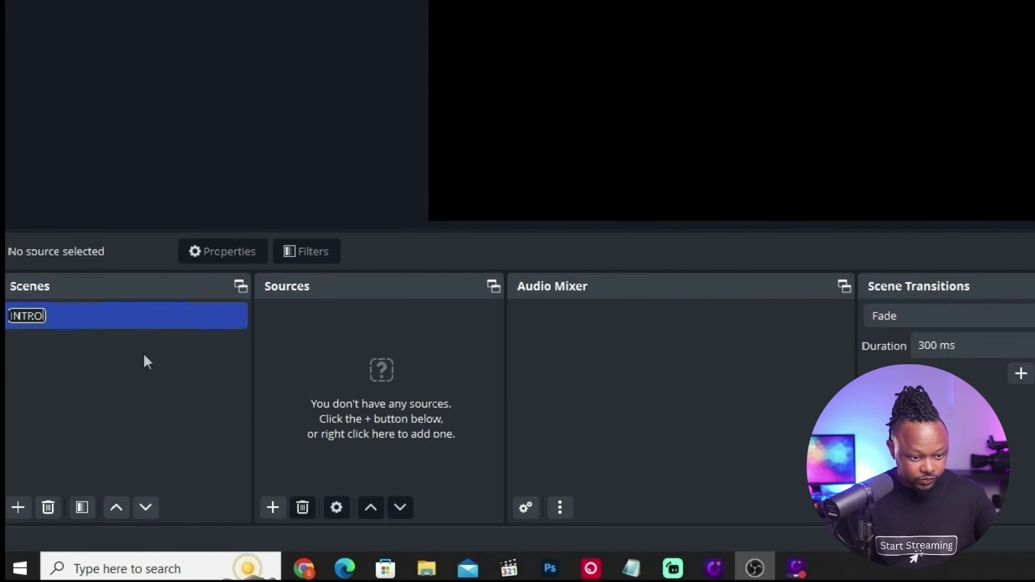
{"action": "key", "text": "Return"}
Add a Media Source with the countdown video to the INTRO scene.
{"action": "left_click", "coordinate": [272, 510]}
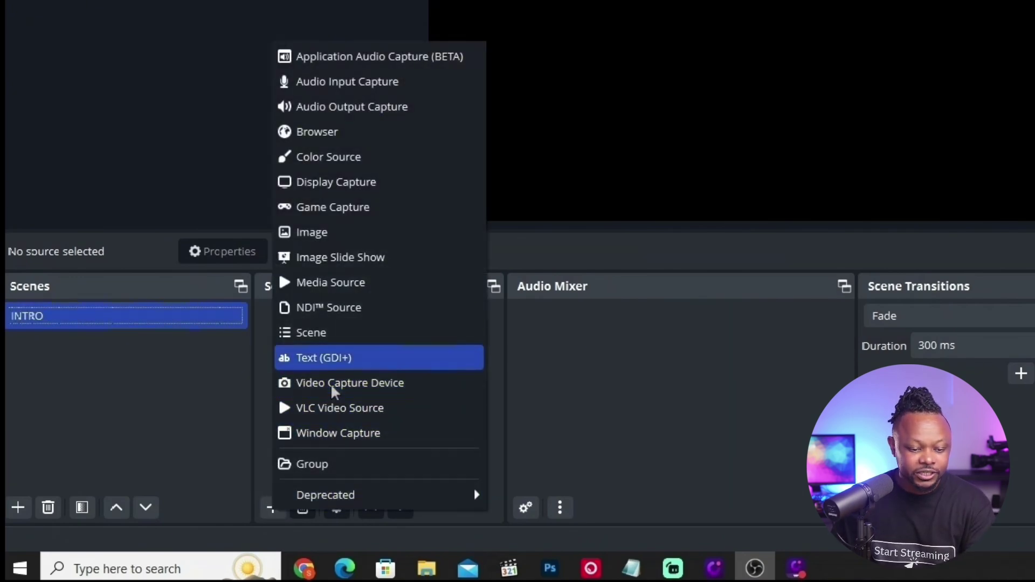
{"action": "left_click", "coordinate": [330, 282]}
{"action": "left_click", "coordinate": [844, 225]}
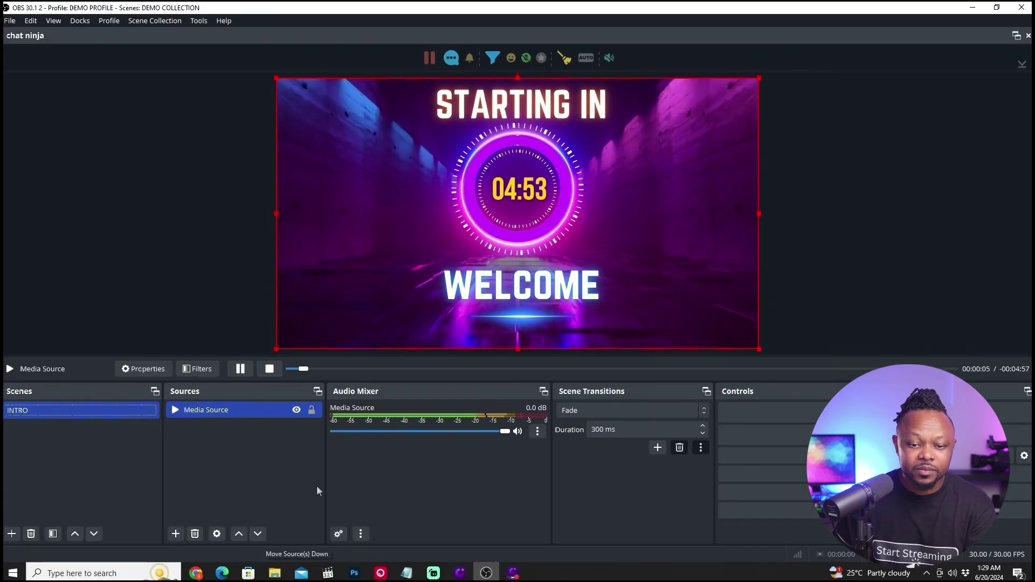
{"action": "left_click", "coordinate": [243, 449]}
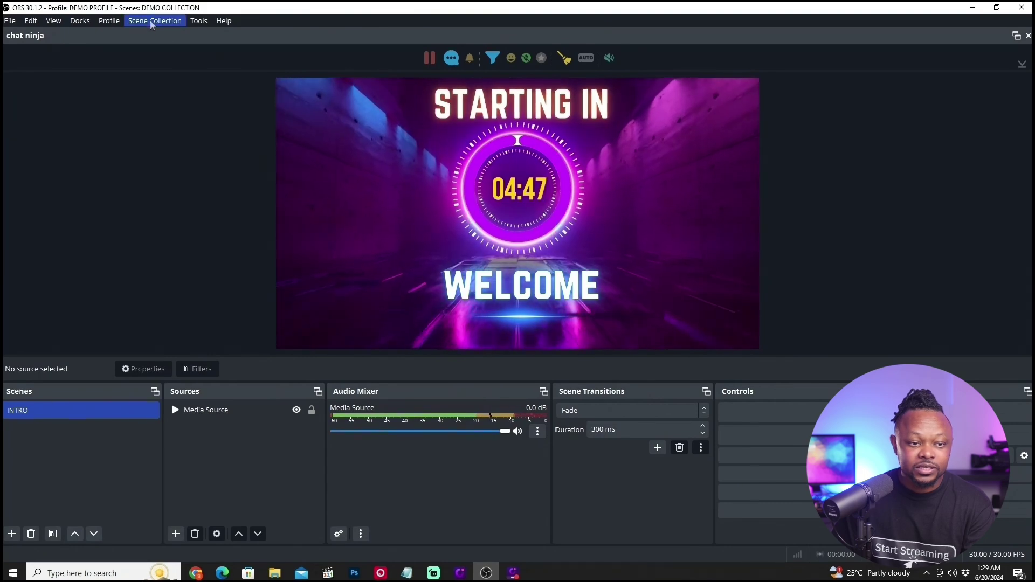
Look over the profile list and its management commands, and open the export of DEMO PROFILE.
{"action": "left_click", "coordinate": [109, 21]}
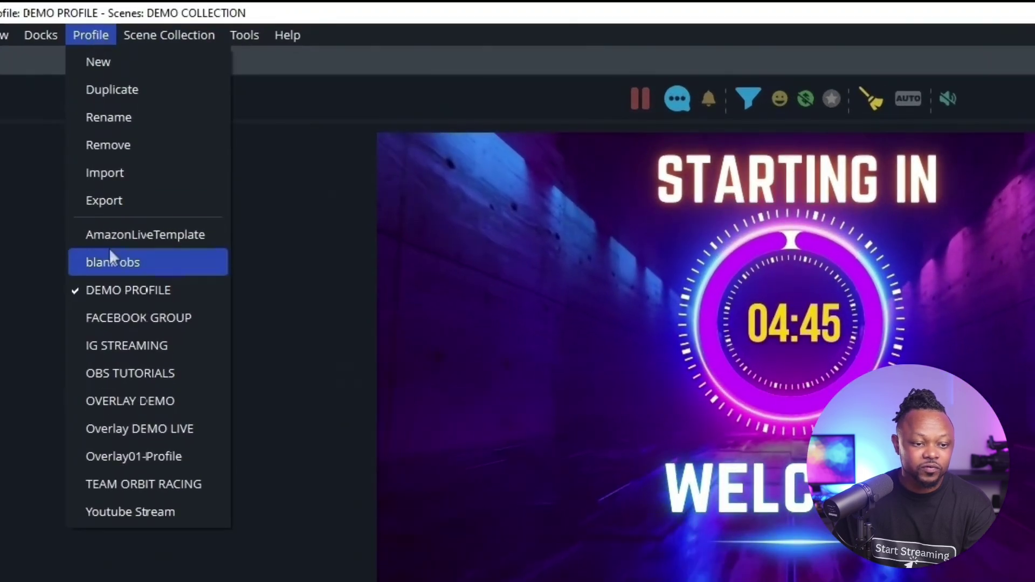
{"action": "mouse_move", "coordinate": [162, 33]}
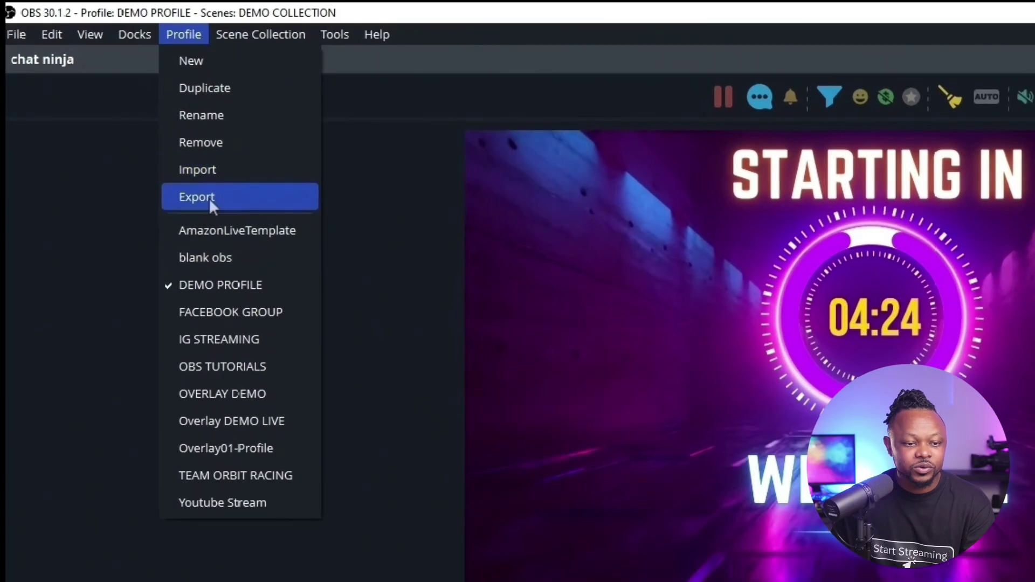
{"action": "left_click", "coordinate": [126, 118]}
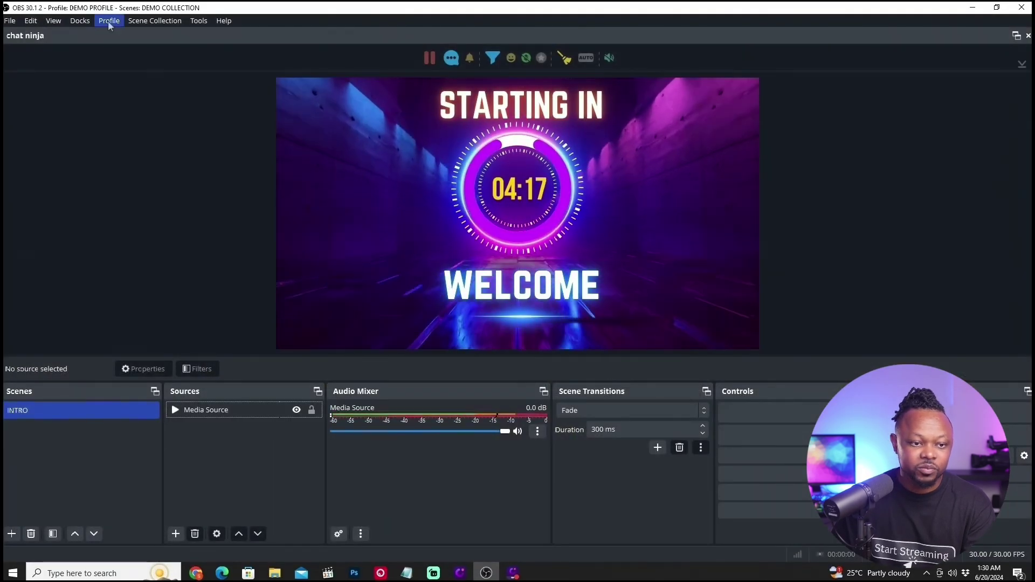
Export the DEMO COLLECTION scene collection to the Downloads folder as DEMO_COLLECTION.json.
{"action": "left_click", "coordinate": [168, 23]}
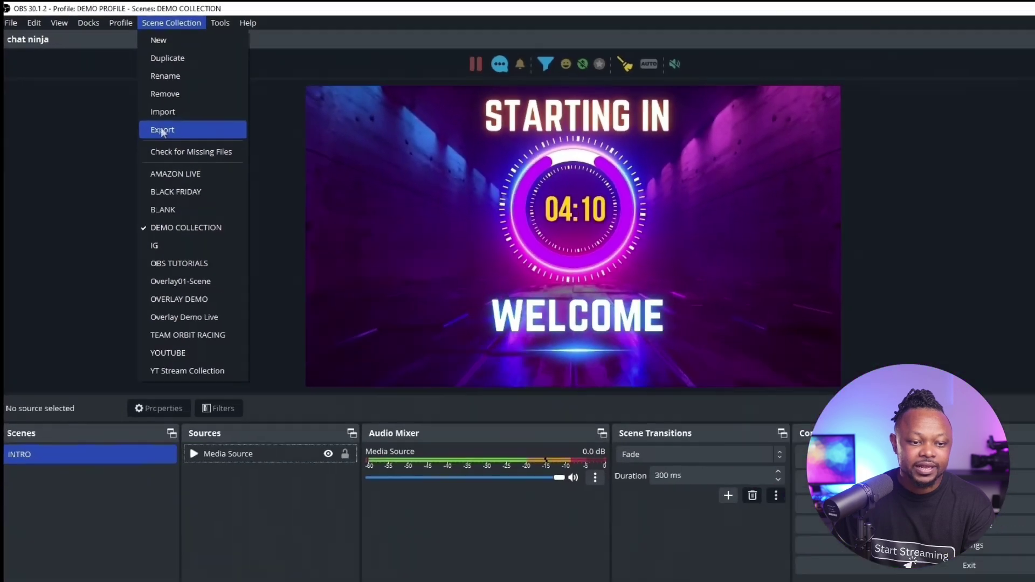
{"action": "left_click", "coordinate": [241, 194]}
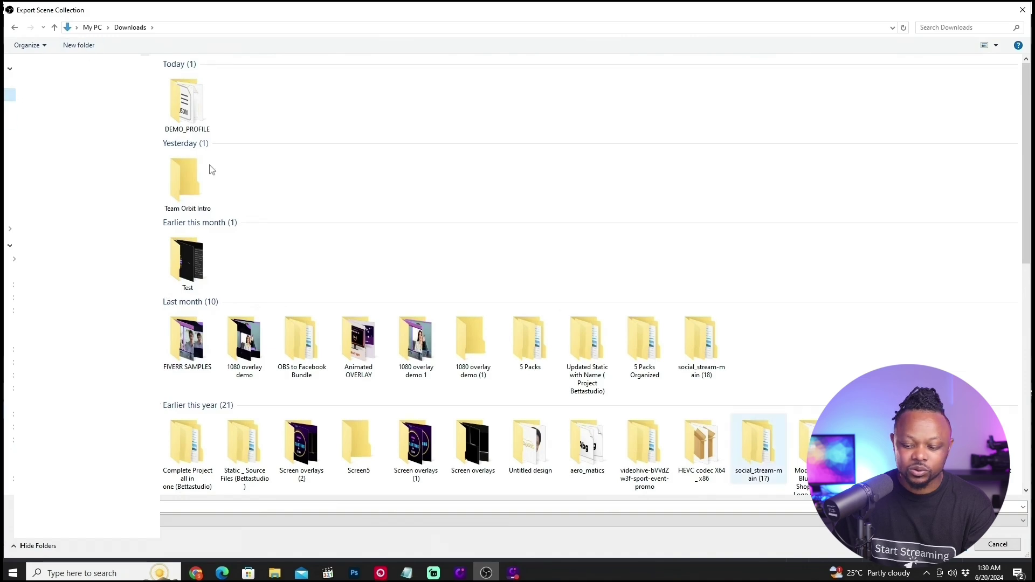
{"action": "key", "text": "Return"}
Switch to the OBS TUTORIALS profile and the OVERLAY DEMO scene collection.
{"action": "left_click", "coordinate": [109, 22]}
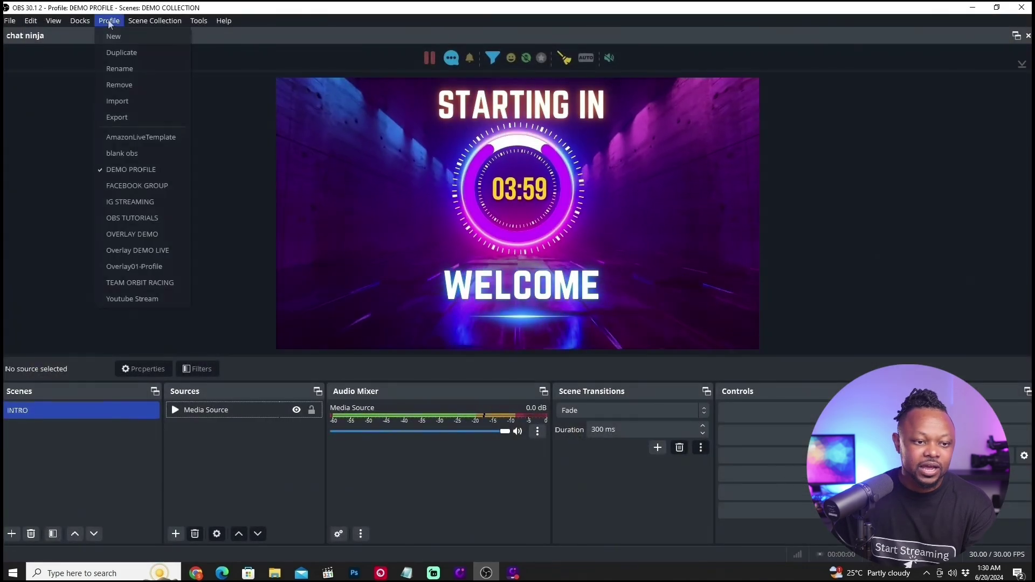
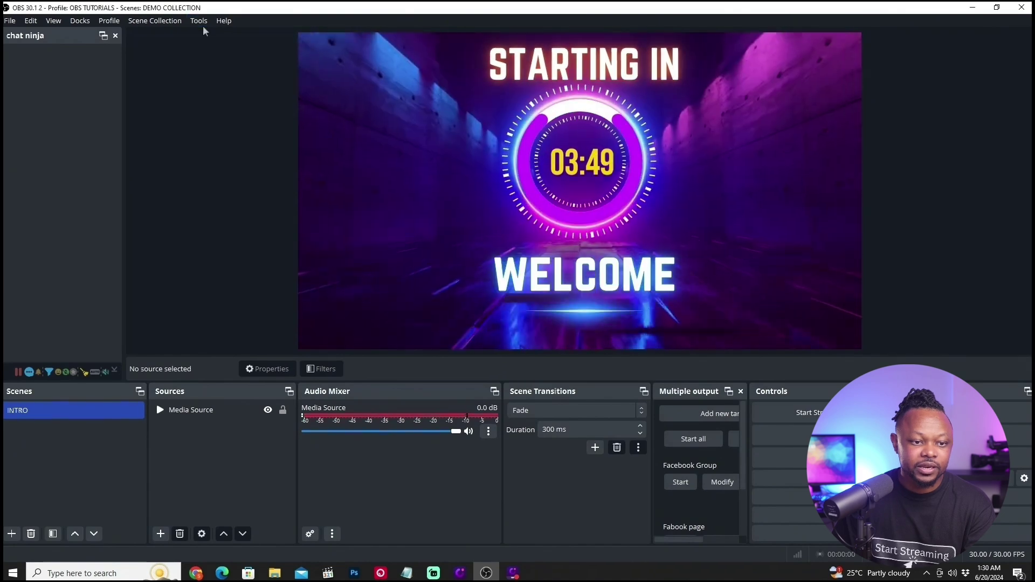
{"action": "left_click", "coordinate": [155, 20]}
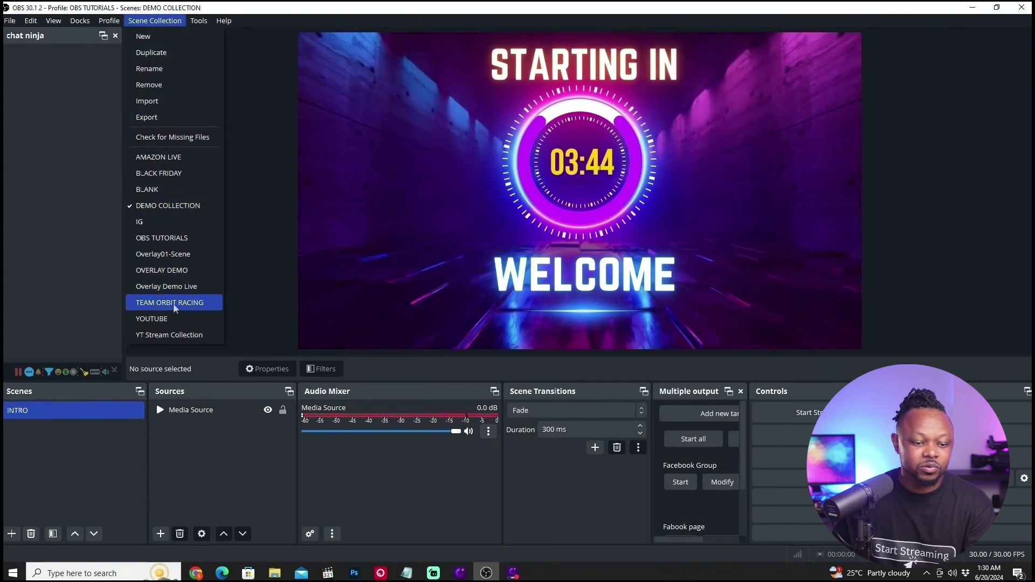
{"action": "left_click", "coordinate": [178, 271]}
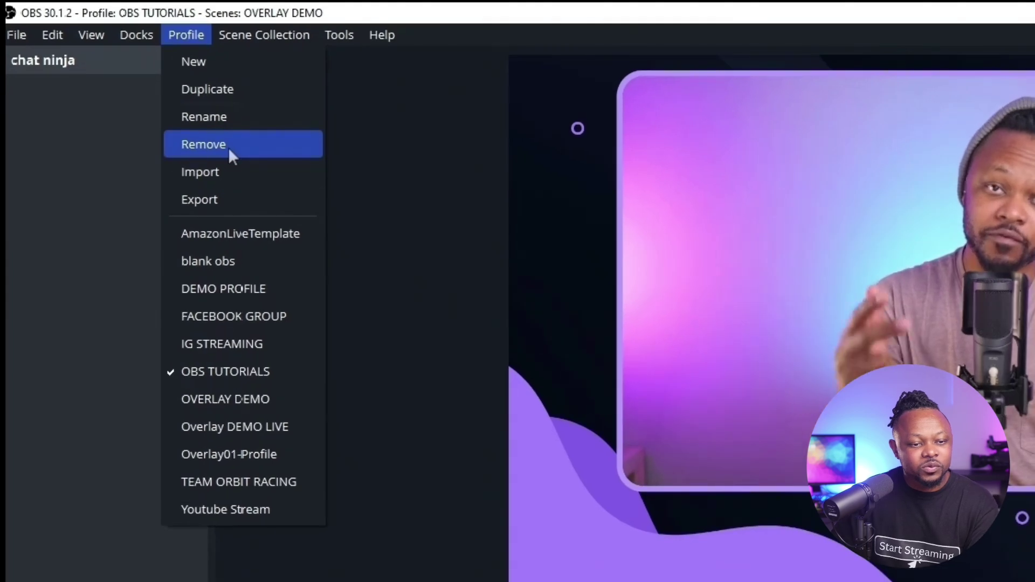
Start a profile import, look inside the DEMO_PROFILE folder in Downloads, and check the profile list for DEMO PROFILE.
{"action": "left_click", "coordinate": [132, 101]}
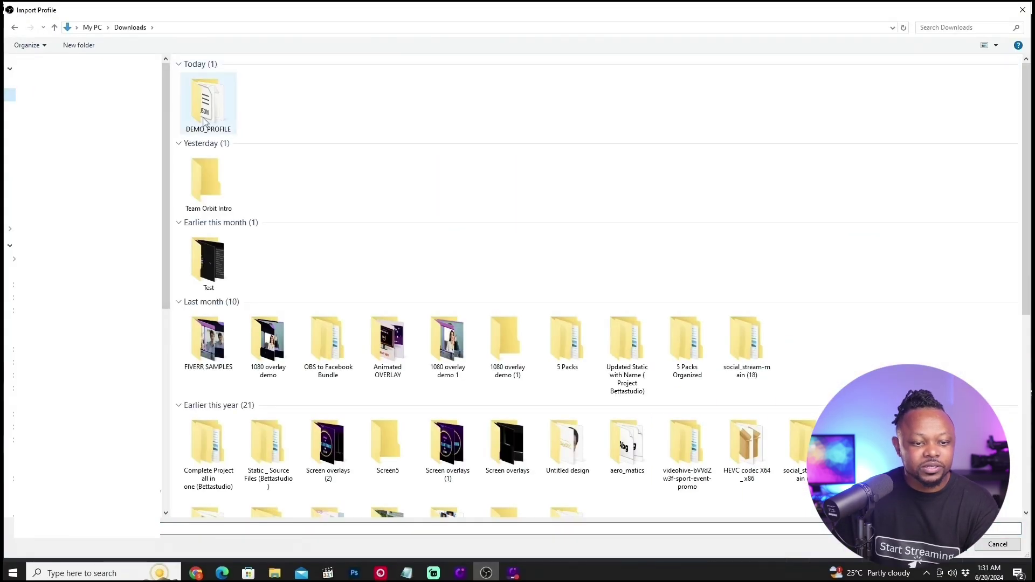
{"action": "double_click", "coordinate": [212, 101]}
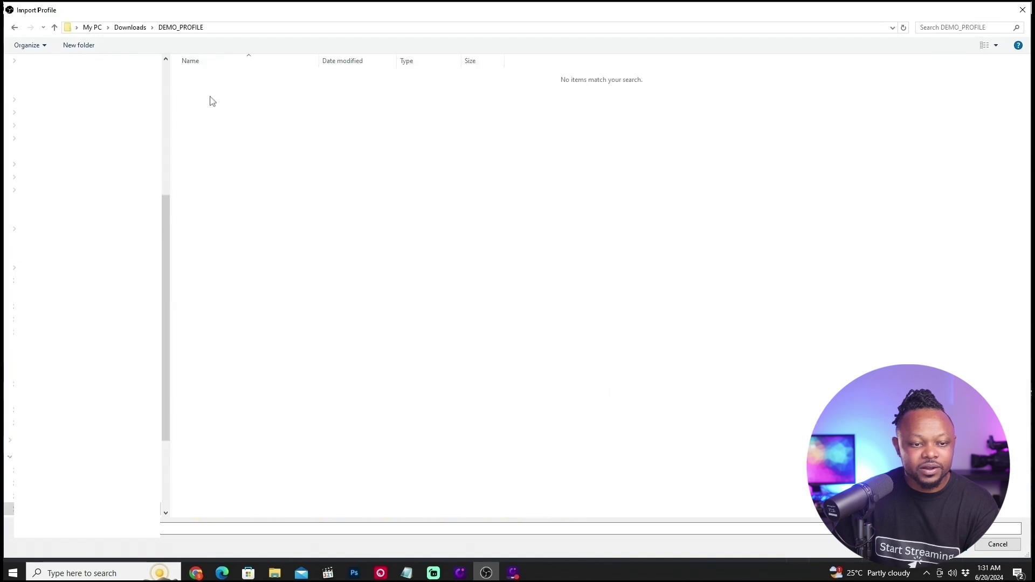
{"action": "left_click", "coordinate": [14, 28]}
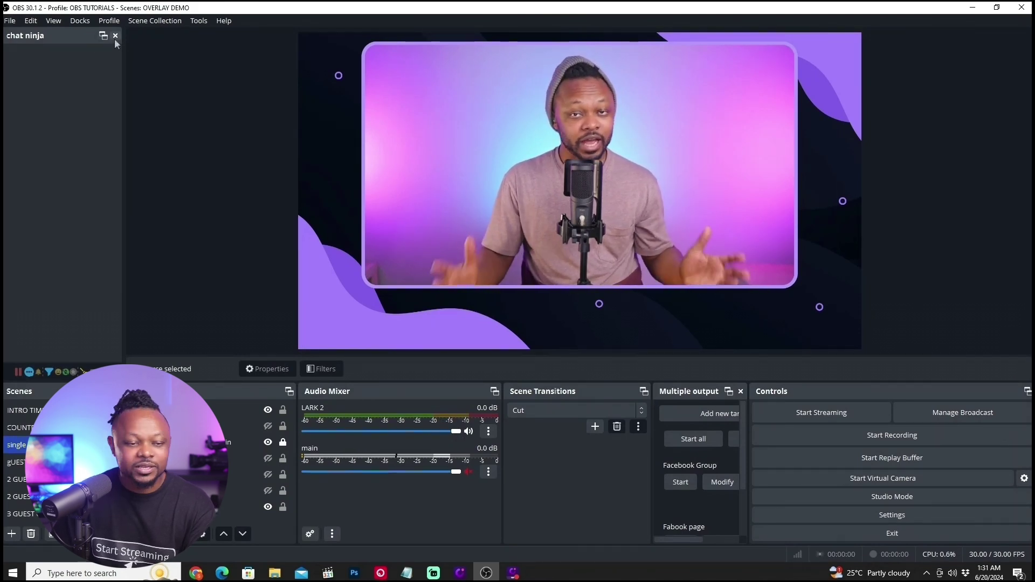
{"action": "left_click", "coordinate": [109, 22]}
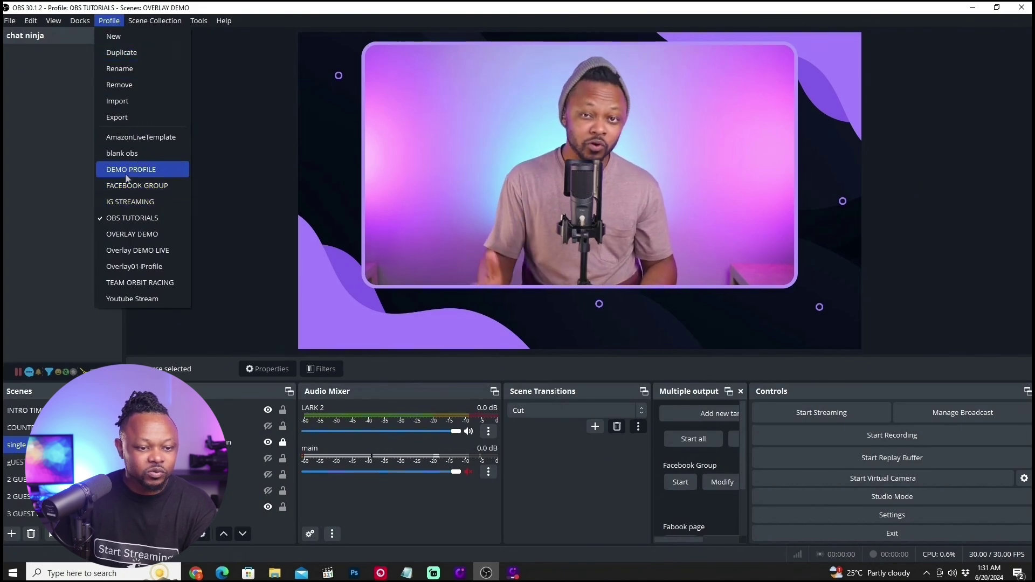
Open the scene collection importer, look through its detected collections, and select DEMO_COLLECTION.json from Downloads as the file to import.
{"action": "mouse_move", "coordinate": [155, 21]}
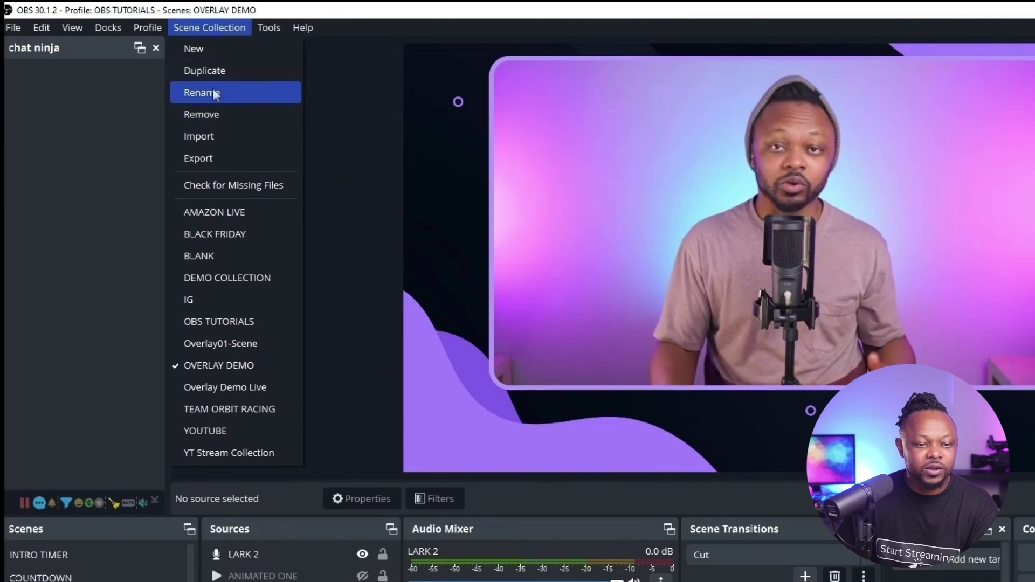
{"action": "left_click", "coordinate": [209, 134]}
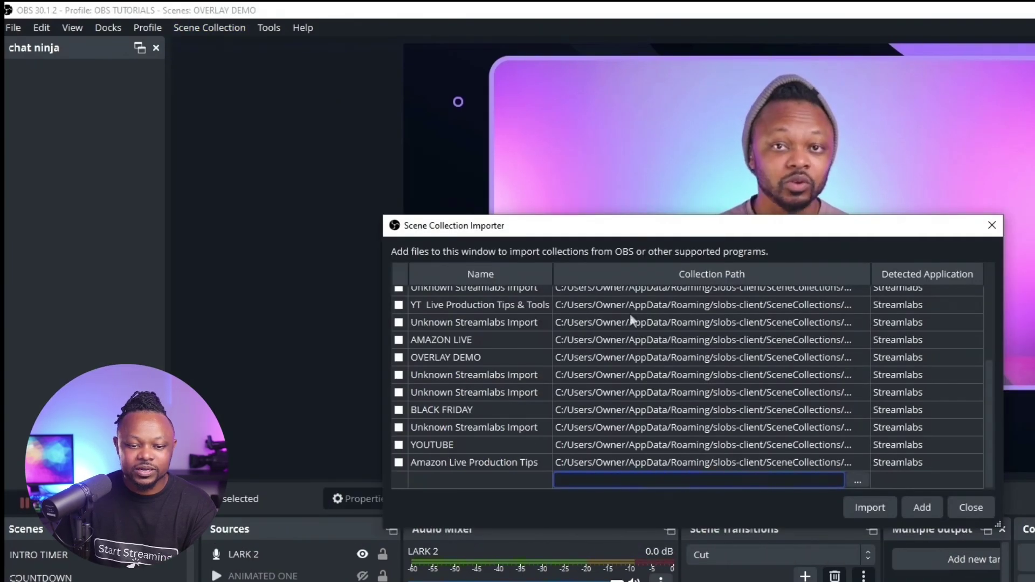
{"action": "scroll", "coordinate": [852, 354], "scroll_direction": "up", "scroll_amount": 3}
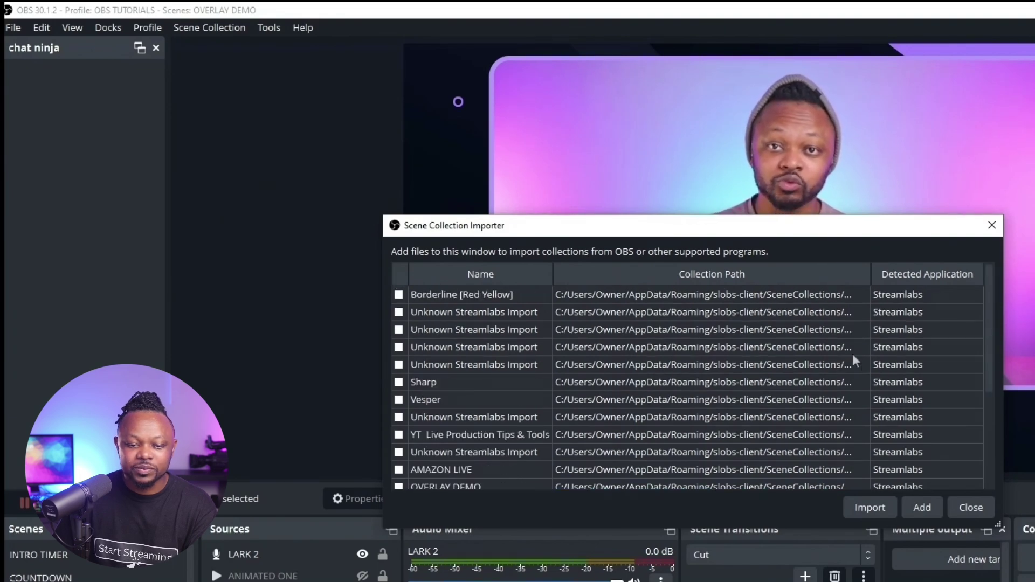
{"action": "scroll", "coordinate": [852, 354], "scroll_direction": "down", "scroll_amount": 3}
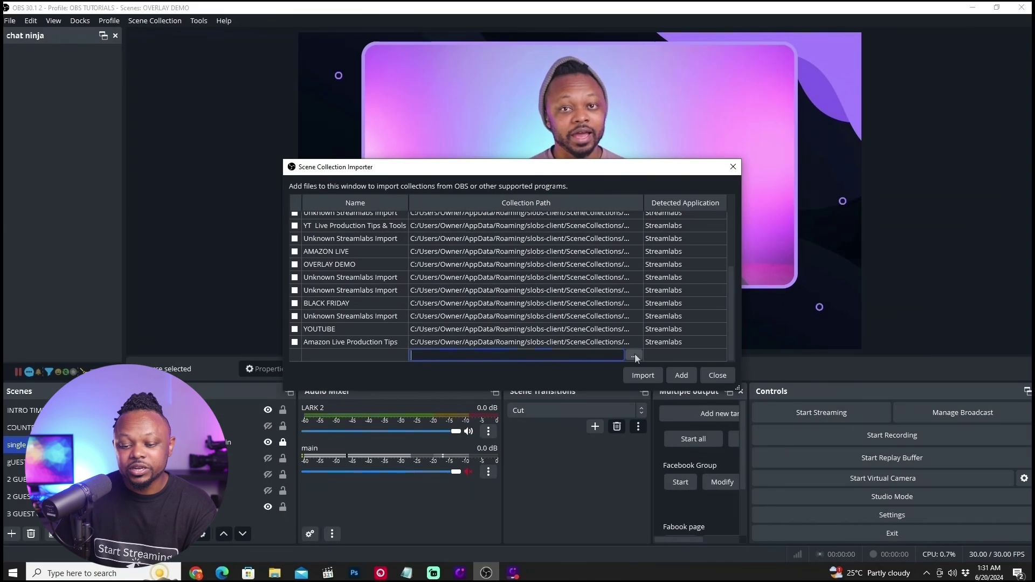
{"action": "left_click", "coordinate": [858, 480]}
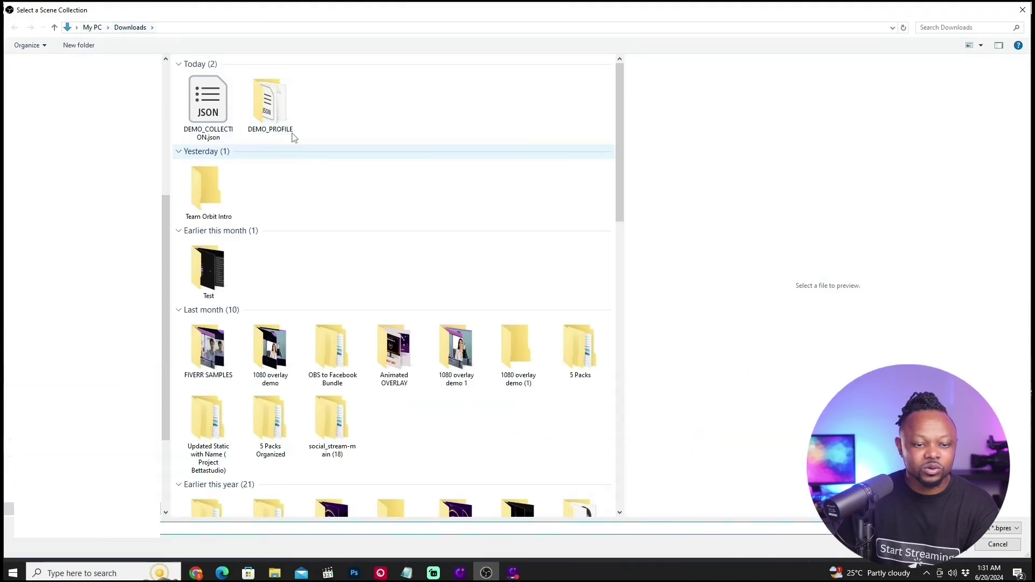
{"action": "left_click", "coordinate": [208, 105]}
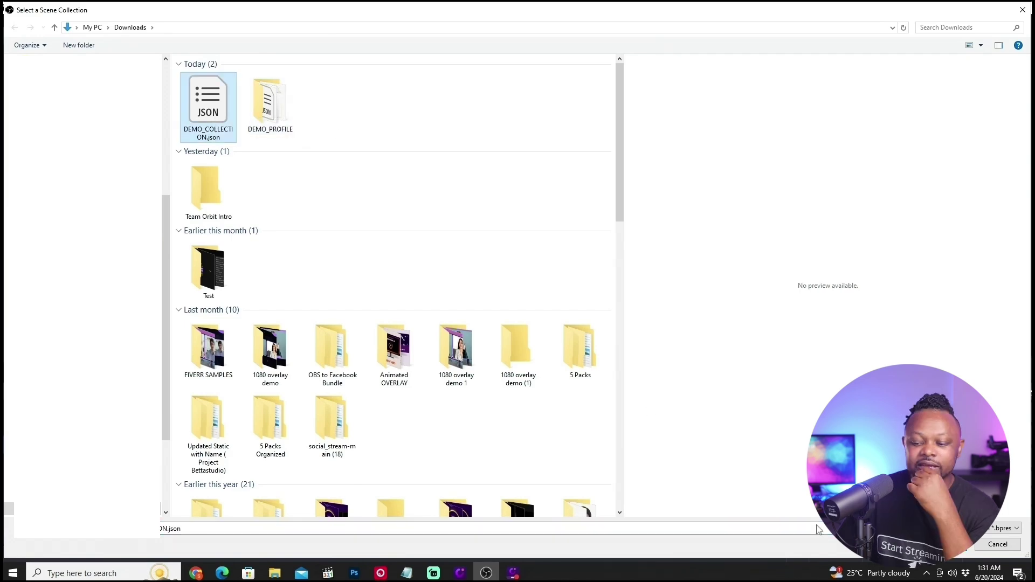
{"action": "key", "text": "Return"}
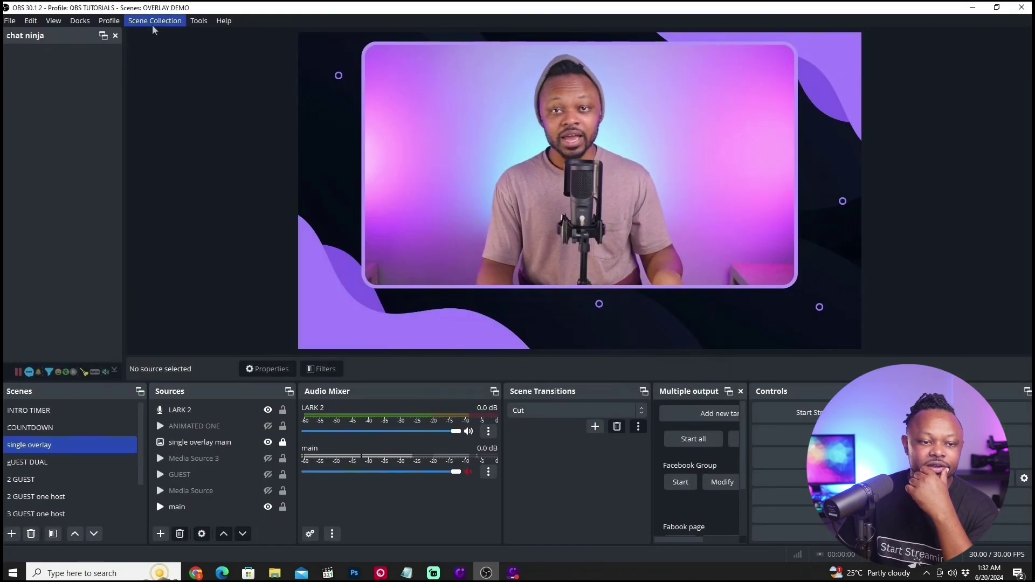
Switch to DEMO COLLECTION and DEMO PROFILE, restart OBS to apply the profile's settings, and minimize the browser window.
{"action": "left_click", "coordinate": [155, 22]}
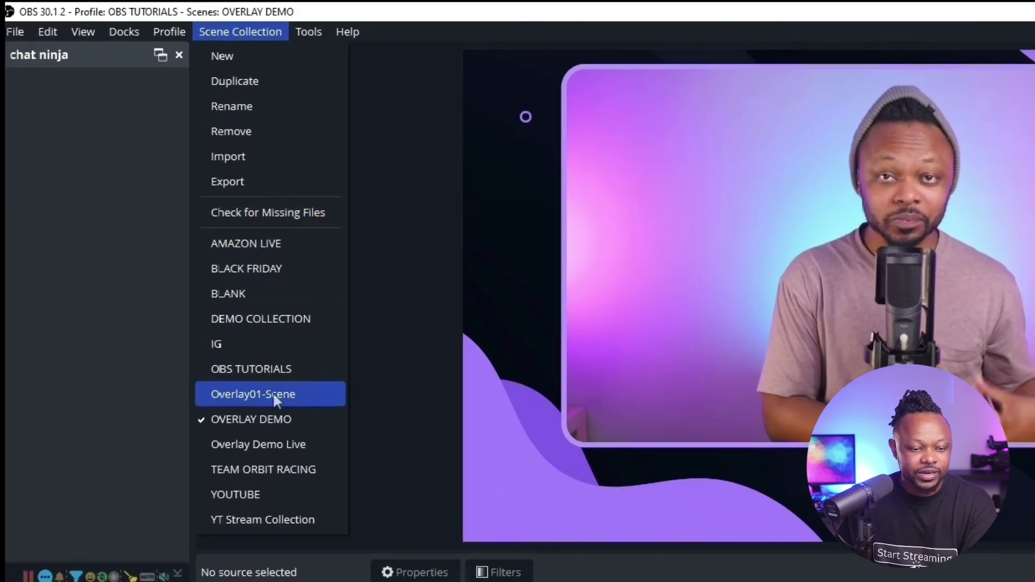
{"action": "left_click", "coordinate": [267, 324]}
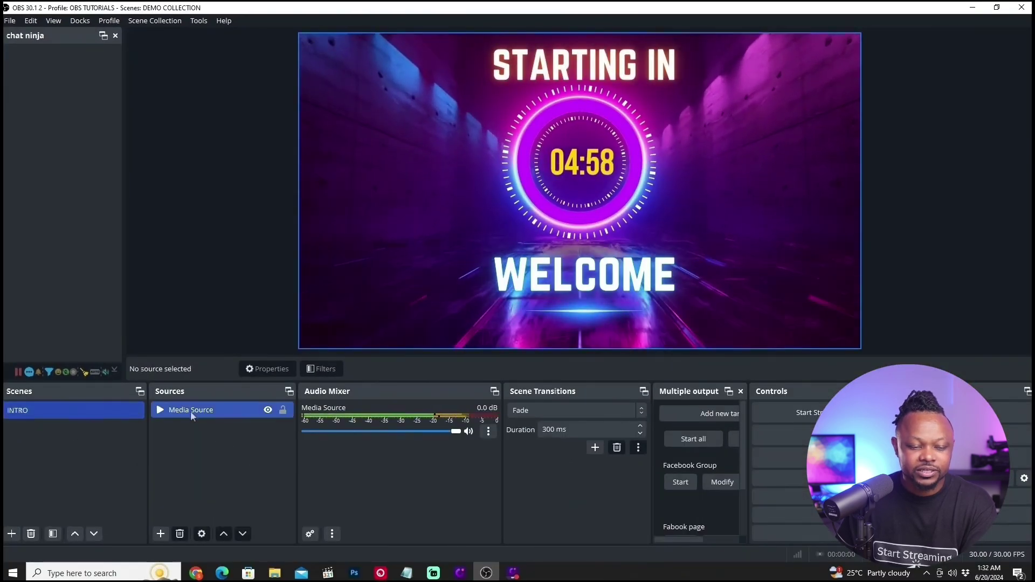
{"action": "left_click", "coordinate": [111, 21]}
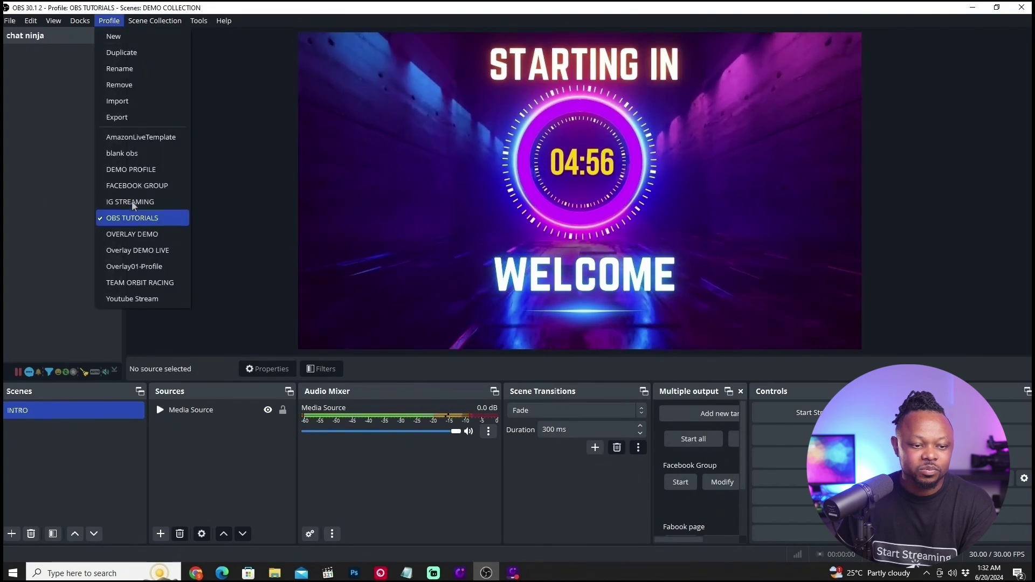
{"action": "left_click", "coordinate": [129, 169]}
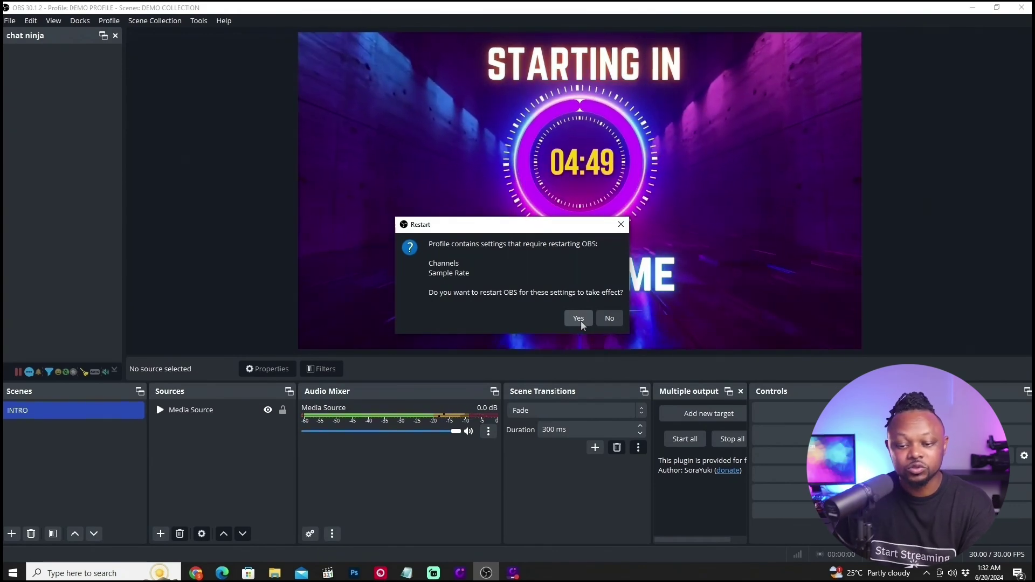
{"action": "left_click", "coordinate": [580, 322]}
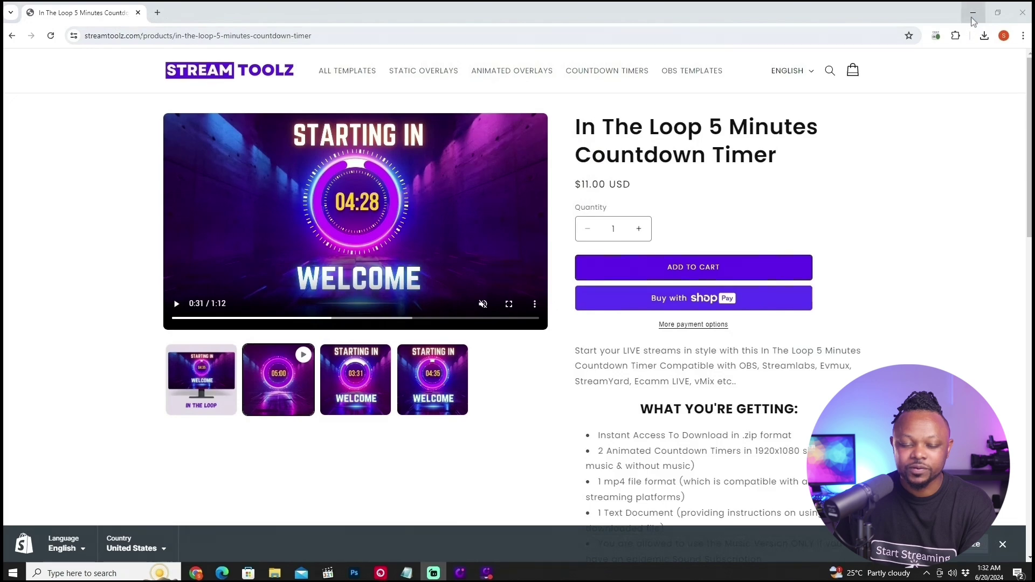
{"action": "left_click", "coordinate": [973, 13]}
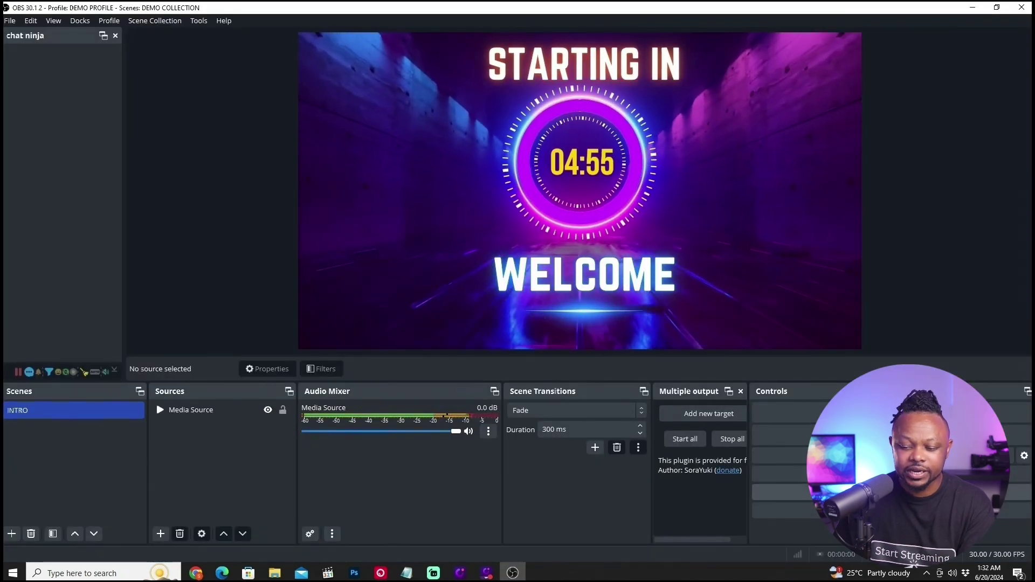
Review the stream service and the streaming output bitrate in the settings of DEMO PROFILE.
{"action": "left_click", "coordinate": [892, 493]}
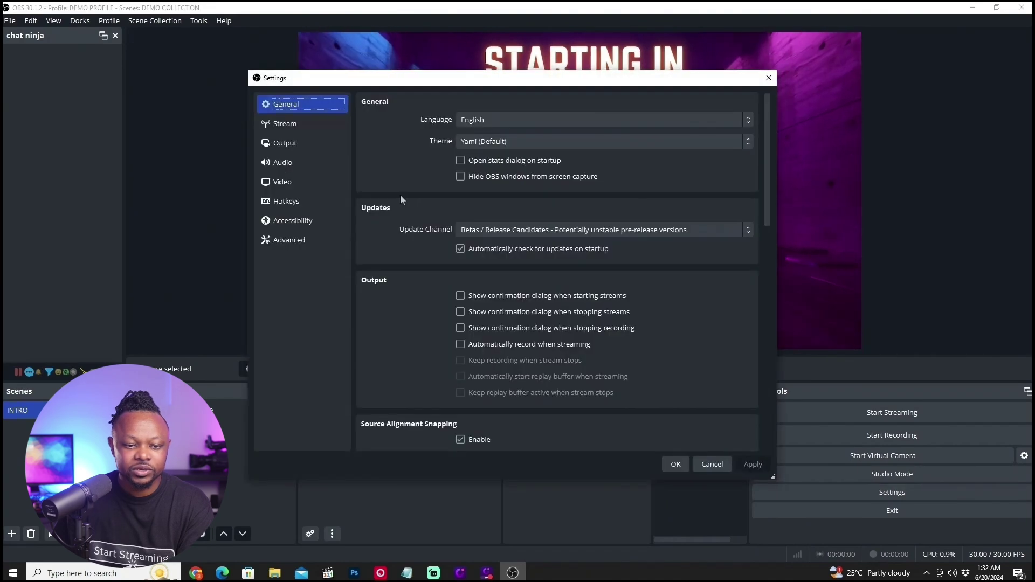
{"action": "left_click", "coordinate": [294, 123]}
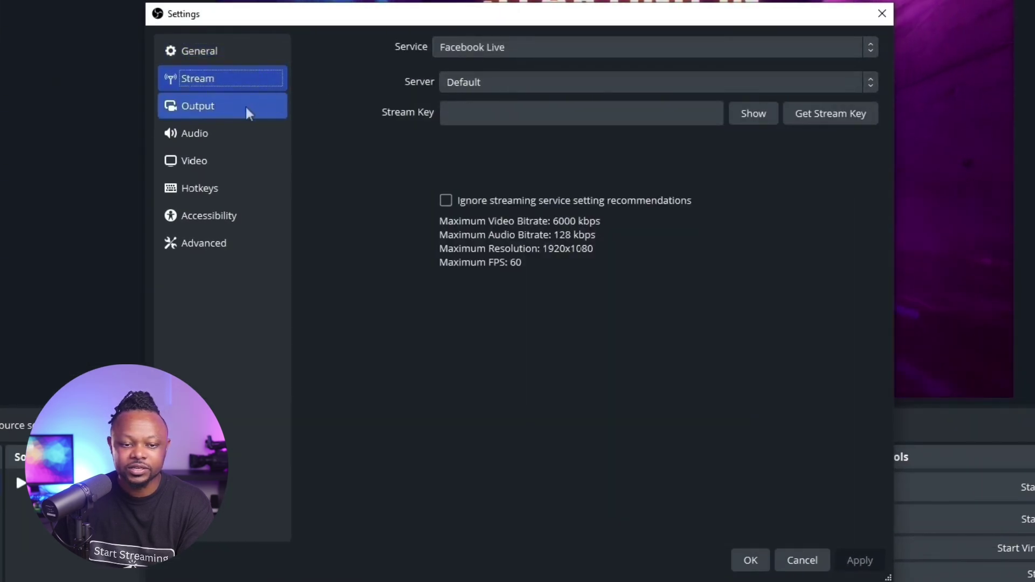
{"action": "left_click", "coordinate": [199, 113]}
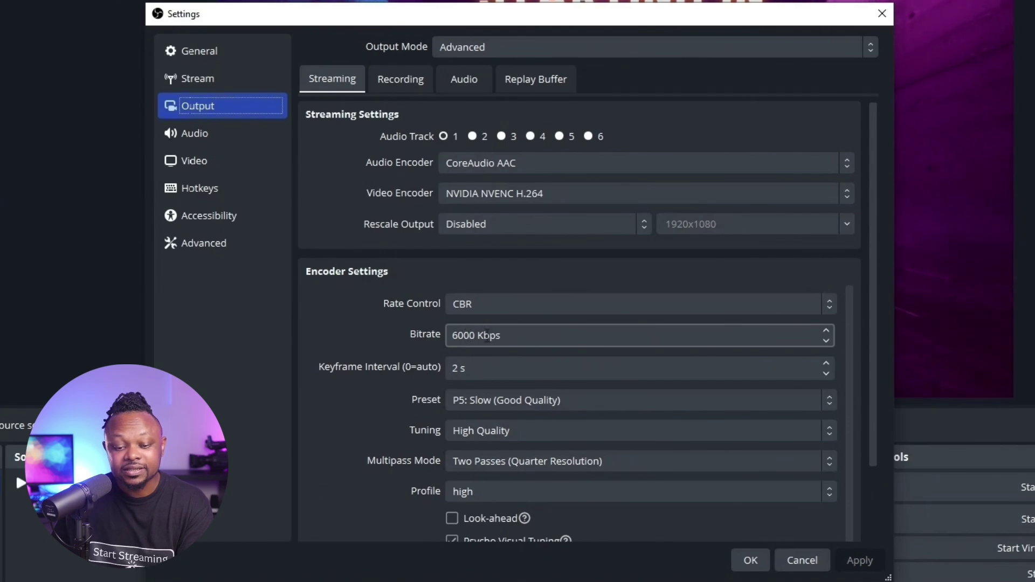
{"action": "left_click_drag", "start_coordinate": [511, 338], "coordinate": [449, 335]}
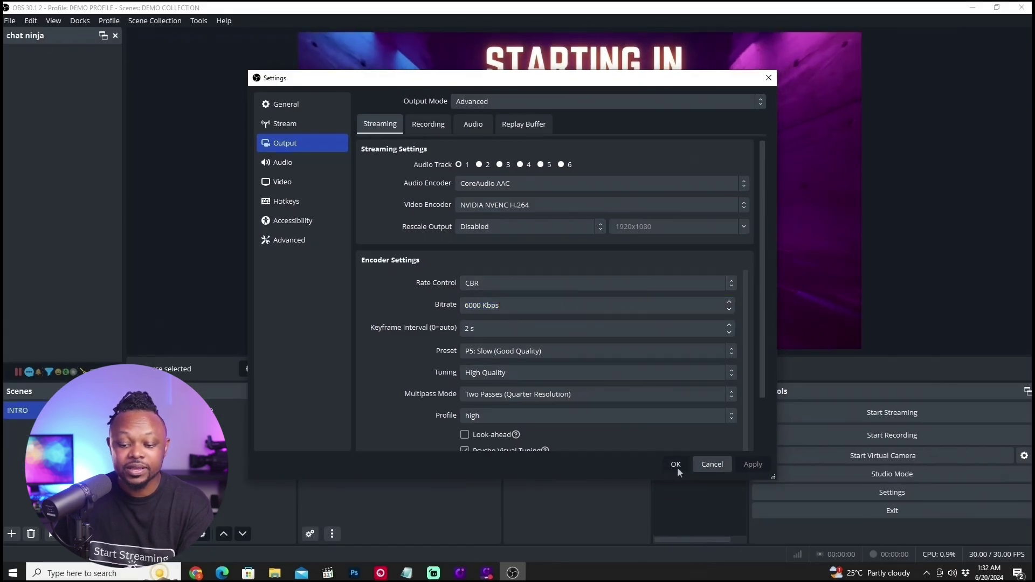
{"action": "left_click", "coordinate": [675, 464]}
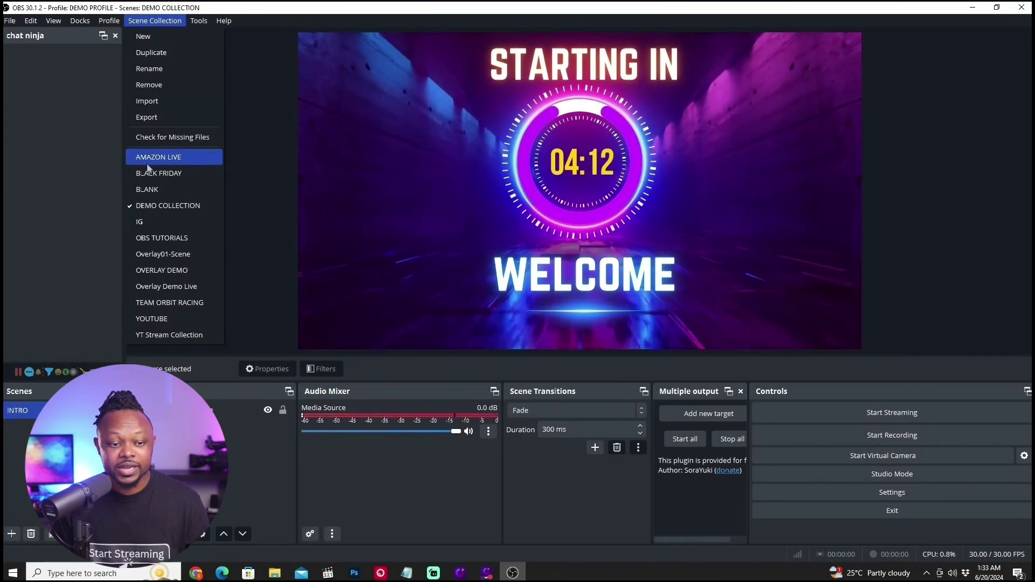
Switch to the Overlay01-Scene collection and preview the Stream Starting (5 mins), Main Camera, Overhead Cam Setup and Screen Share (Desktop) scenes.
{"action": "left_click", "coordinate": [148, 161]}
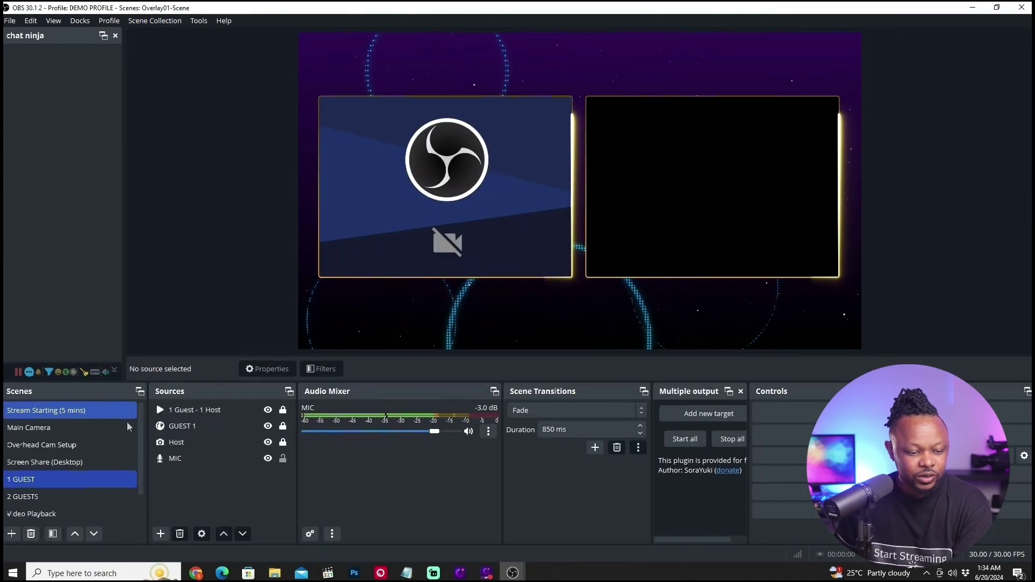
{"action": "left_click", "coordinate": [80, 410]}
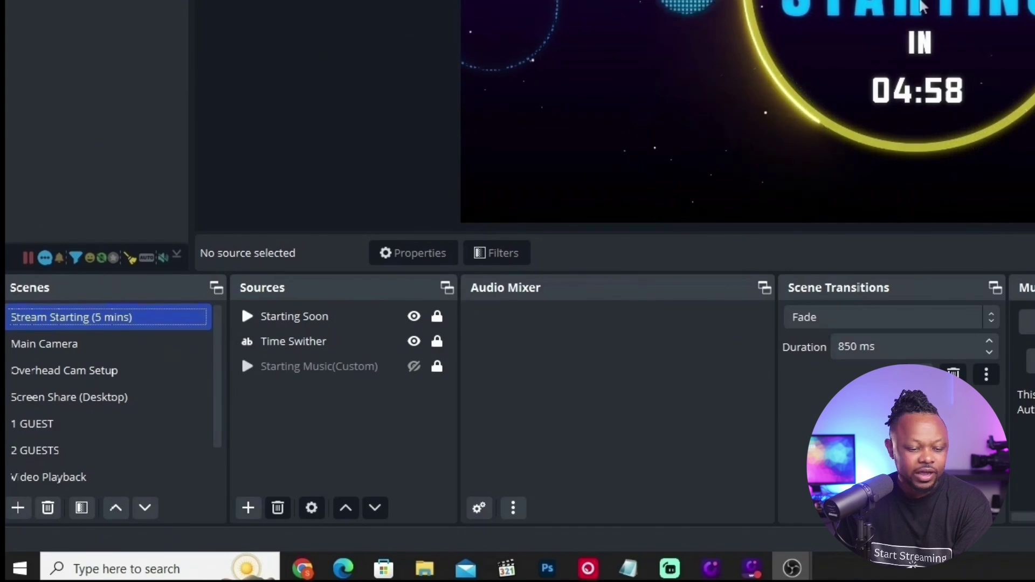
{"action": "left_click", "coordinate": [94, 345]}
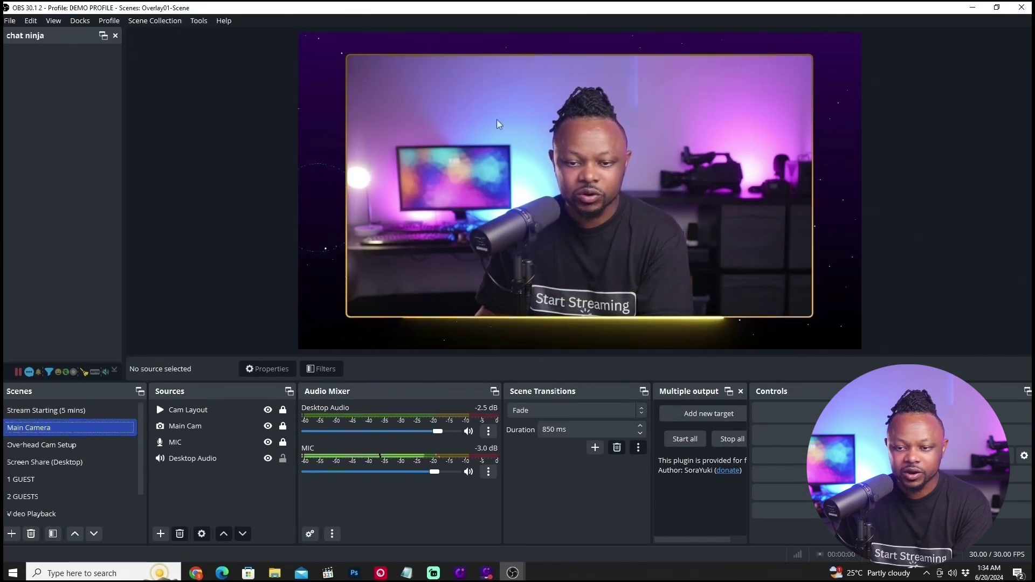
{"action": "left_click", "coordinate": [51, 448]}
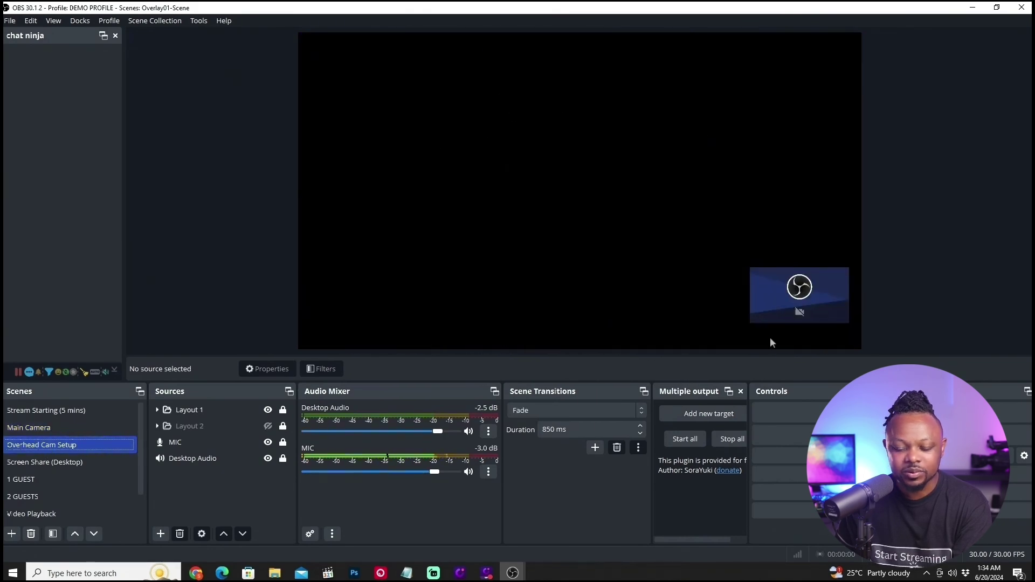
{"action": "left_click", "coordinate": [33, 464]}
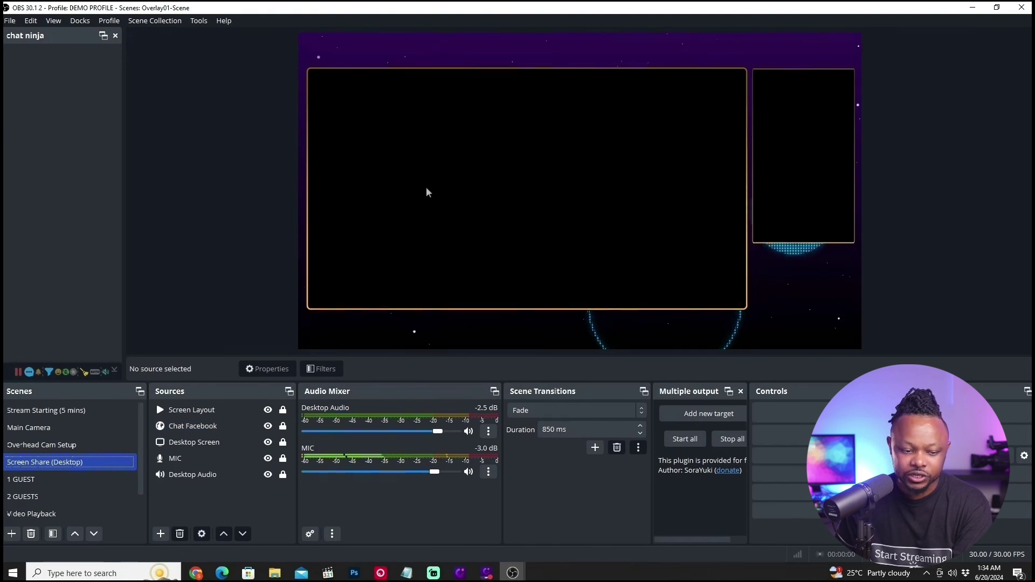
Show the 1 GUEST scene and set its Host source's capture device to Streamlabs Desktop Virtual Webcam.
{"action": "left_click", "coordinate": [59, 484]}
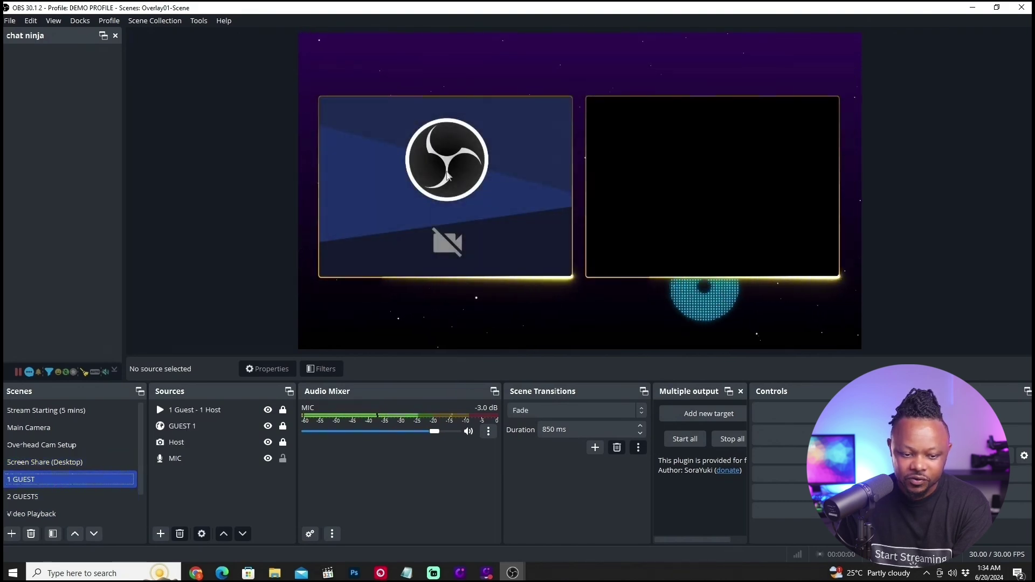
{"action": "left_click", "coordinate": [196, 441]}
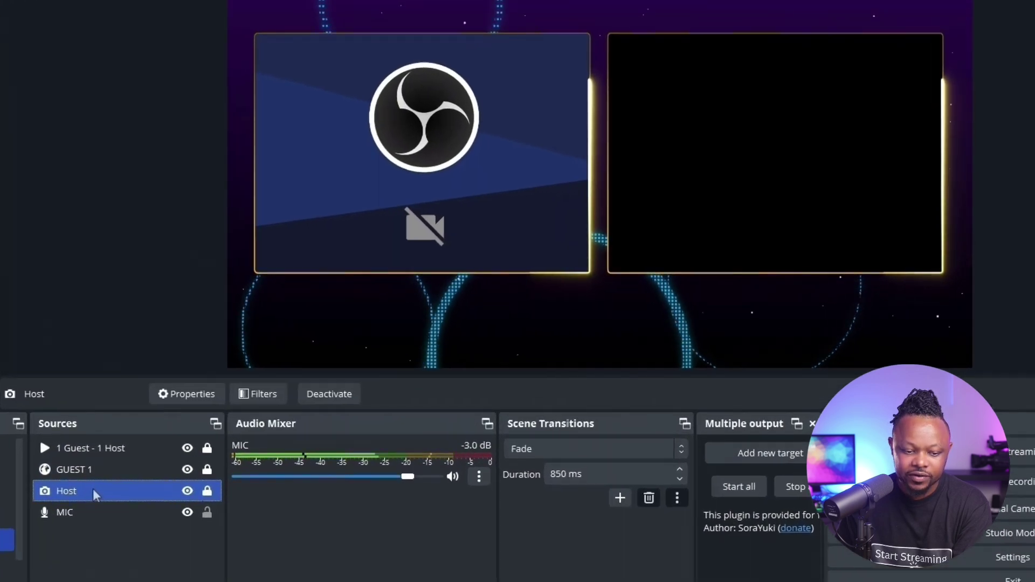
{"action": "right_click", "coordinate": [93, 488]}
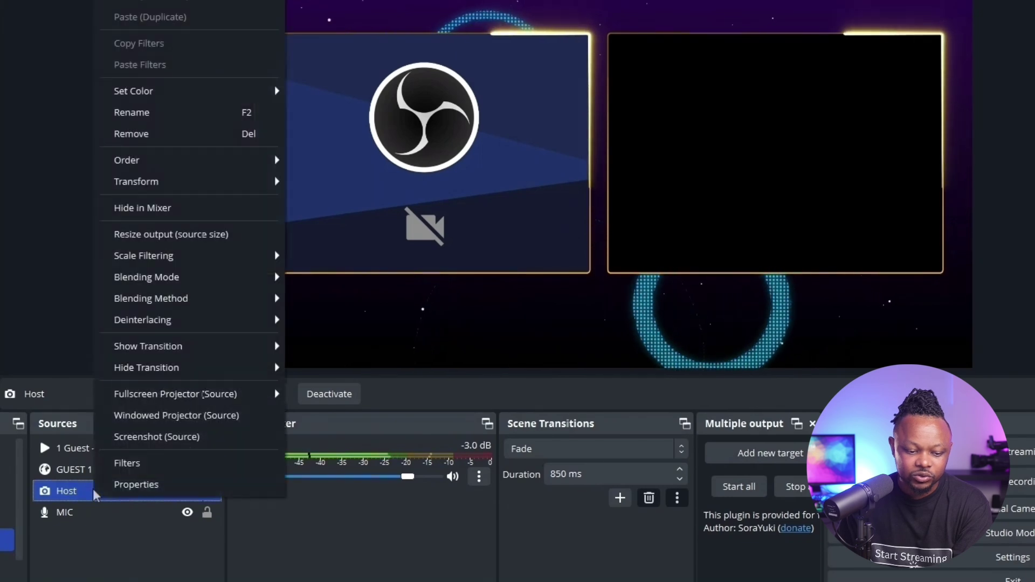
{"action": "left_click", "coordinate": [131, 485]}
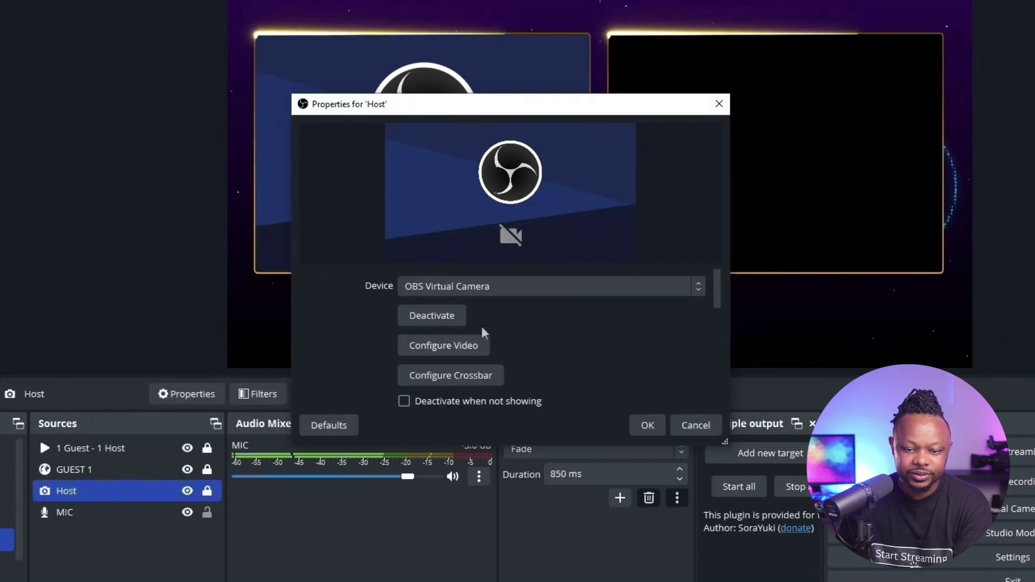
{"action": "left_click", "coordinate": [492, 291]}
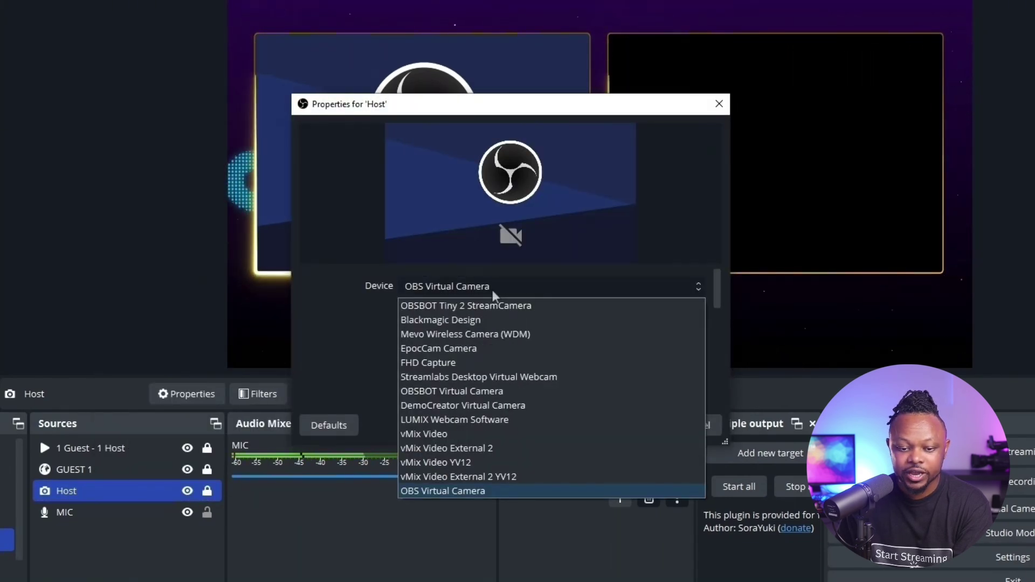
{"action": "left_click", "coordinate": [497, 377]}
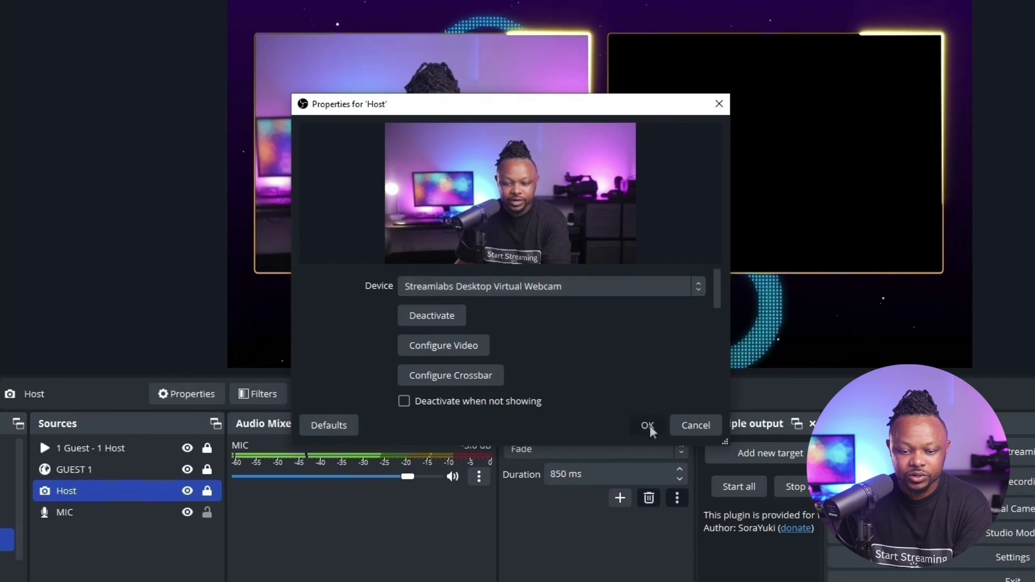
{"action": "left_click", "coordinate": [647, 425]}
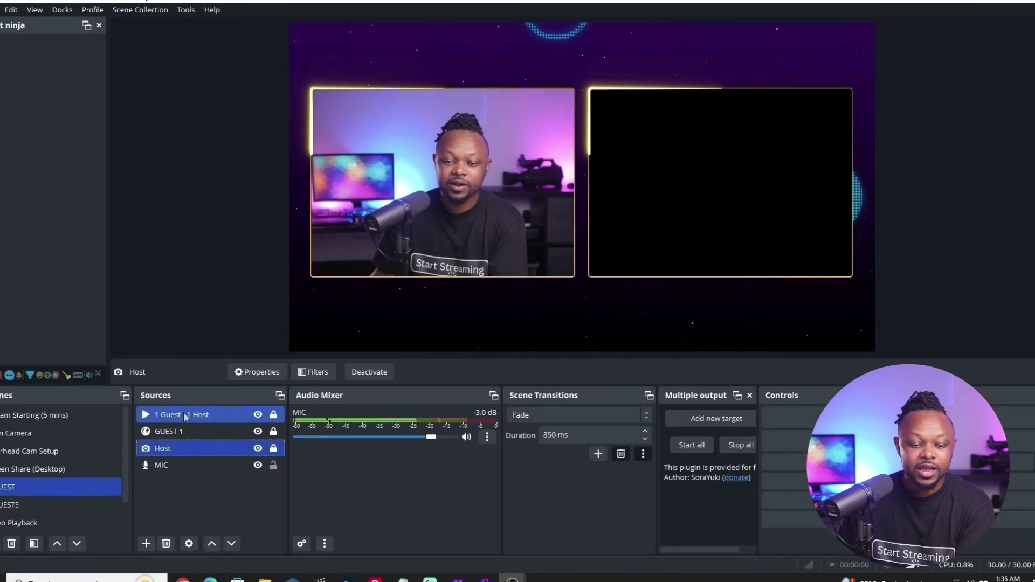
Select the GUEST 1 browser source, then preview the 2 GUESTS and Video Playback scenes.
{"action": "left_click", "coordinate": [74, 470]}
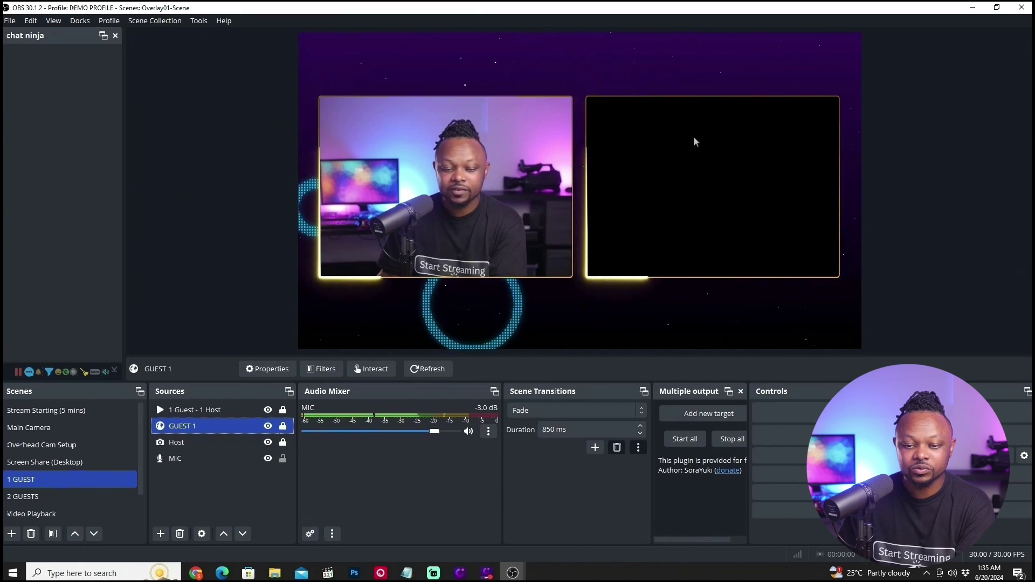
{"action": "left_click", "coordinate": [30, 496]}
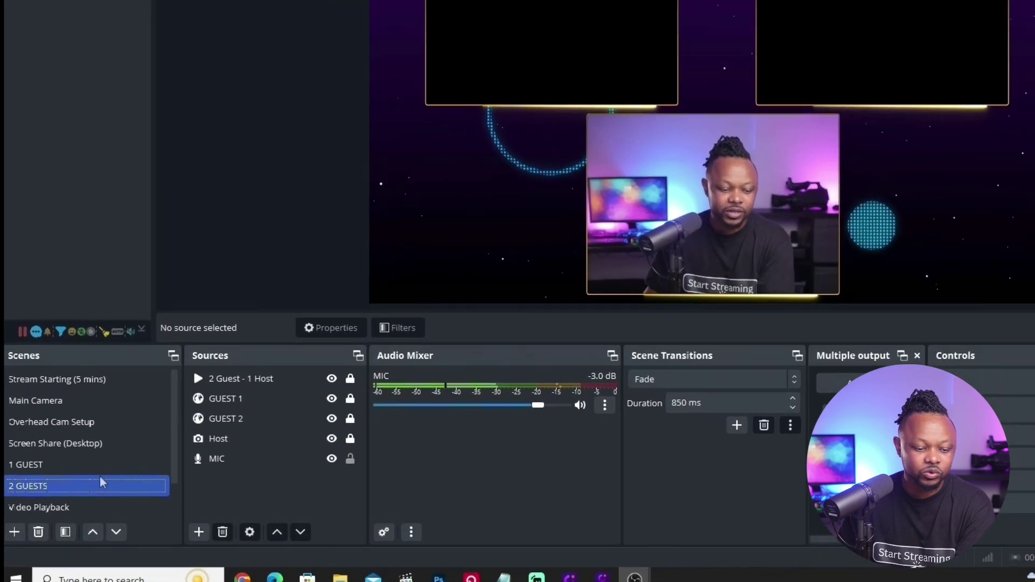
{"action": "left_click", "coordinate": [81, 514]}
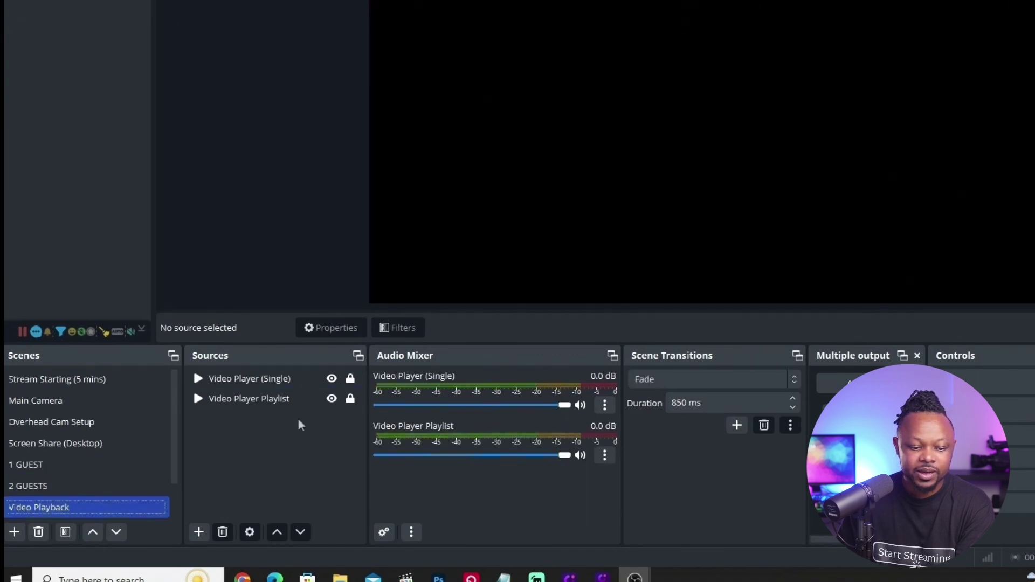
{"action": "scroll", "coordinate": [174, 459], "scroll_direction": "down", "scroll_amount": 1}
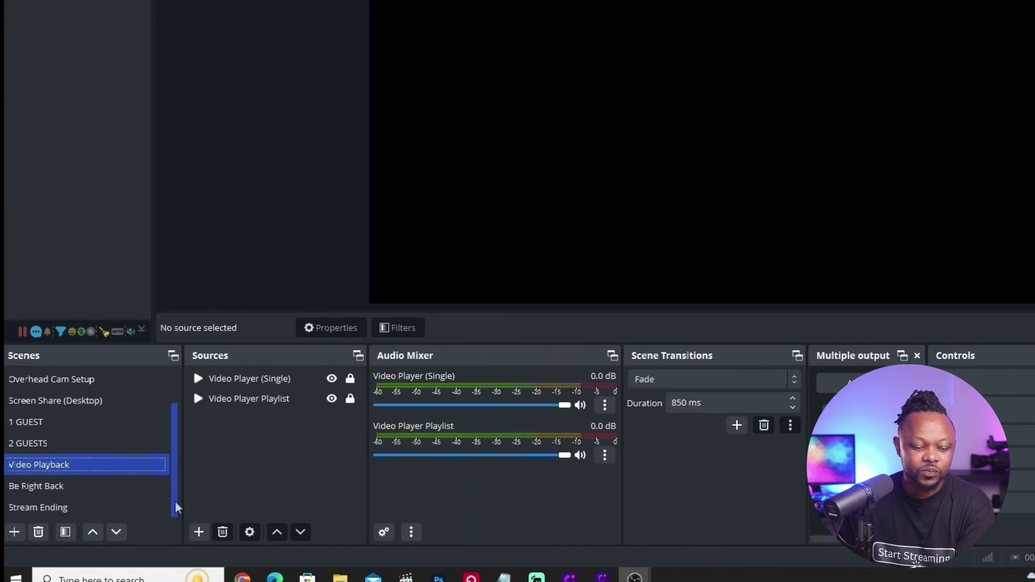
Review the local file options of the Video Player (Single) source and close its properties.
{"action": "left_click", "coordinate": [259, 397]}
{"action": "left_click", "coordinate": [260, 381]}
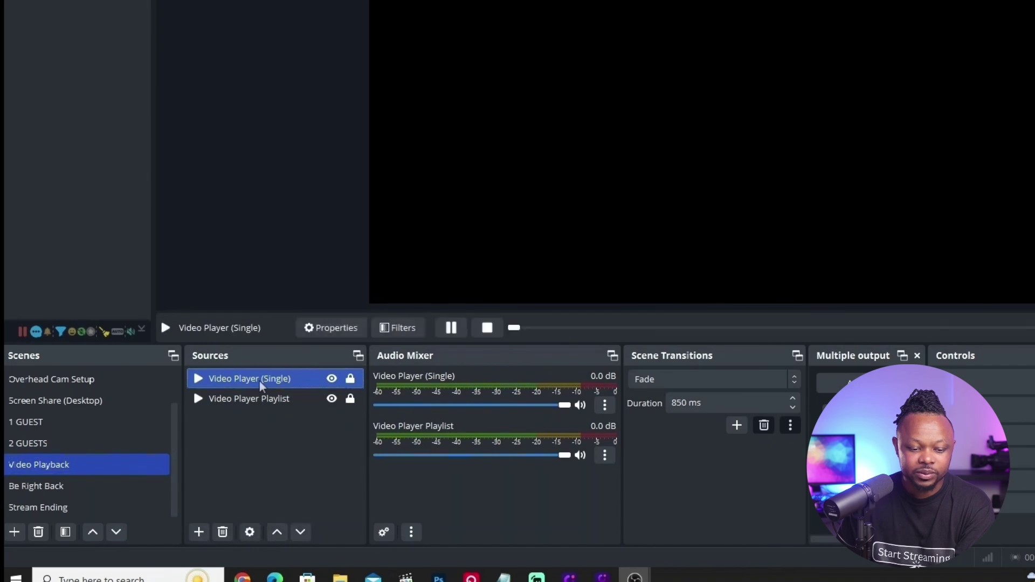
{"action": "right_click", "coordinate": [245, 379]}
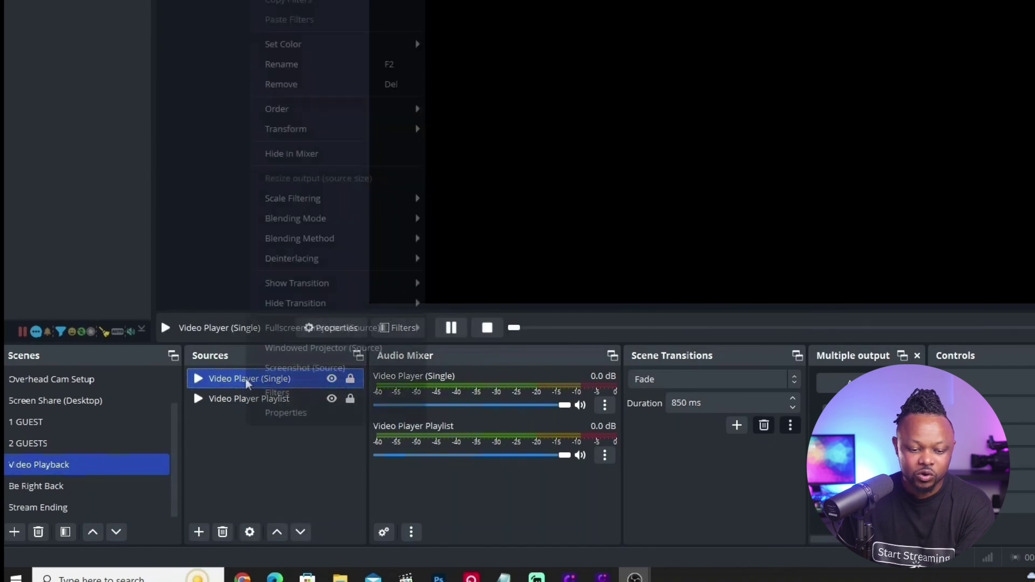
{"action": "left_click", "coordinate": [280, 413]}
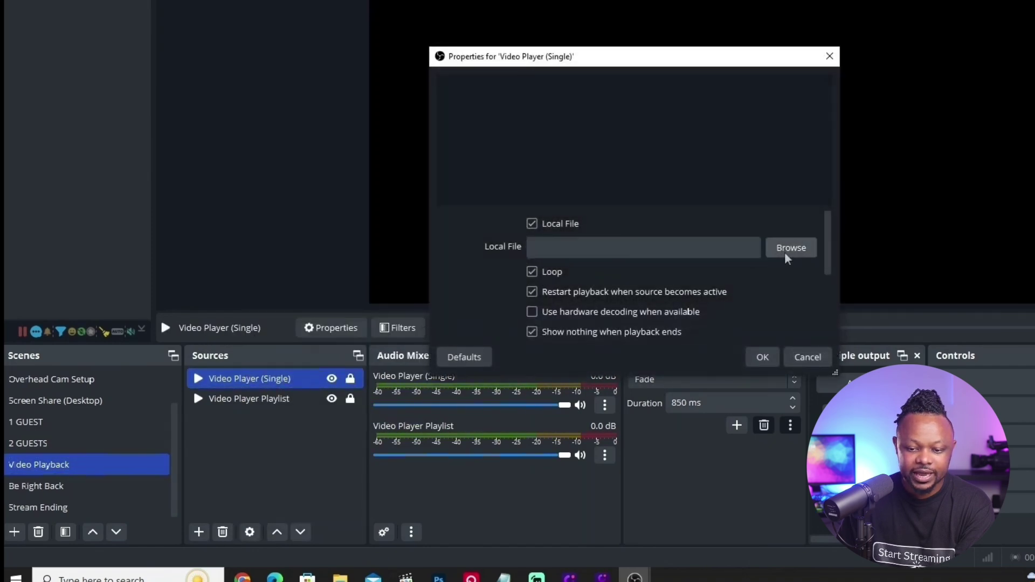
{"action": "left_click", "coordinate": [763, 357]}
Review the playlist options of the Video Player Playlist source and close its properties.
{"action": "left_click", "coordinate": [280, 399]}
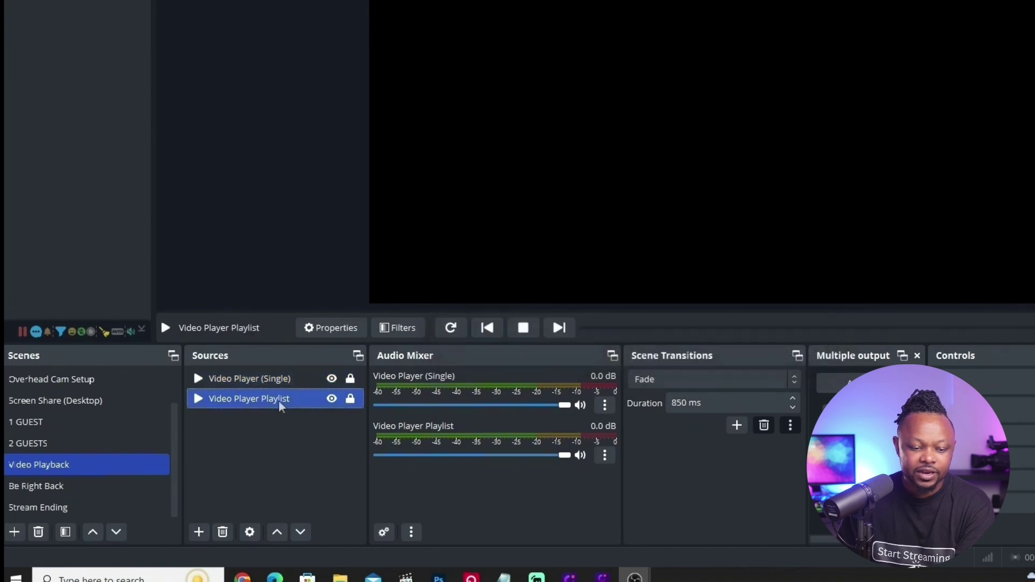
{"action": "right_click", "coordinate": [290, 399]}
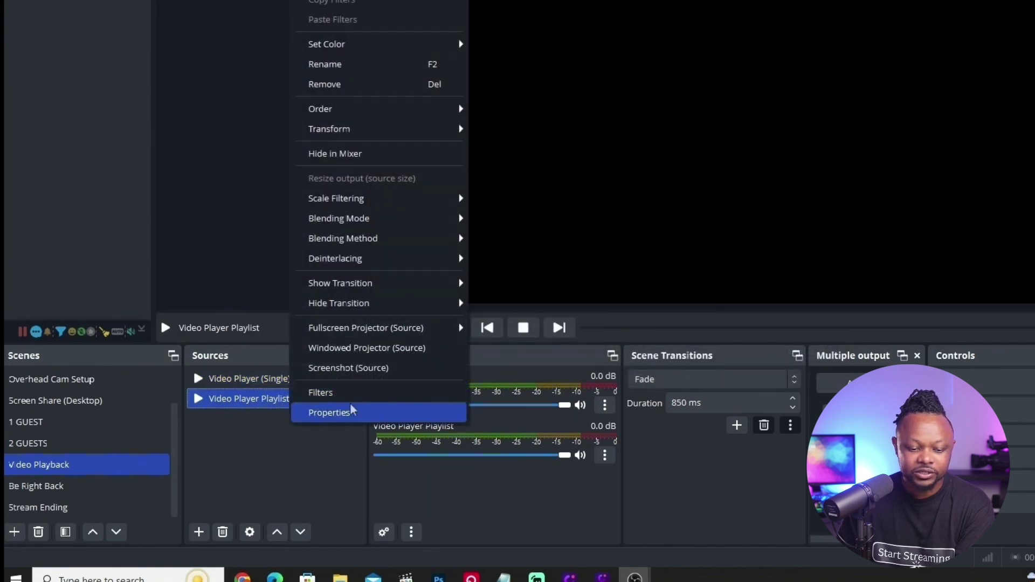
{"action": "left_click", "coordinate": [352, 411]}
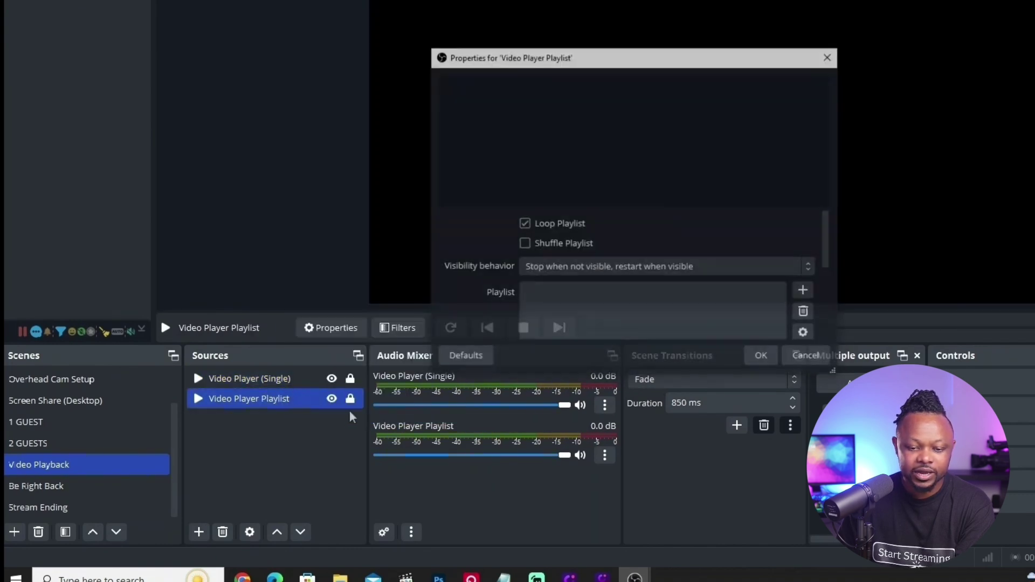
{"action": "left_click", "coordinate": [760, 358]}
Preview the Be Right Back and Stream Ending scenes.
{"action": "key", "text": "Down"}
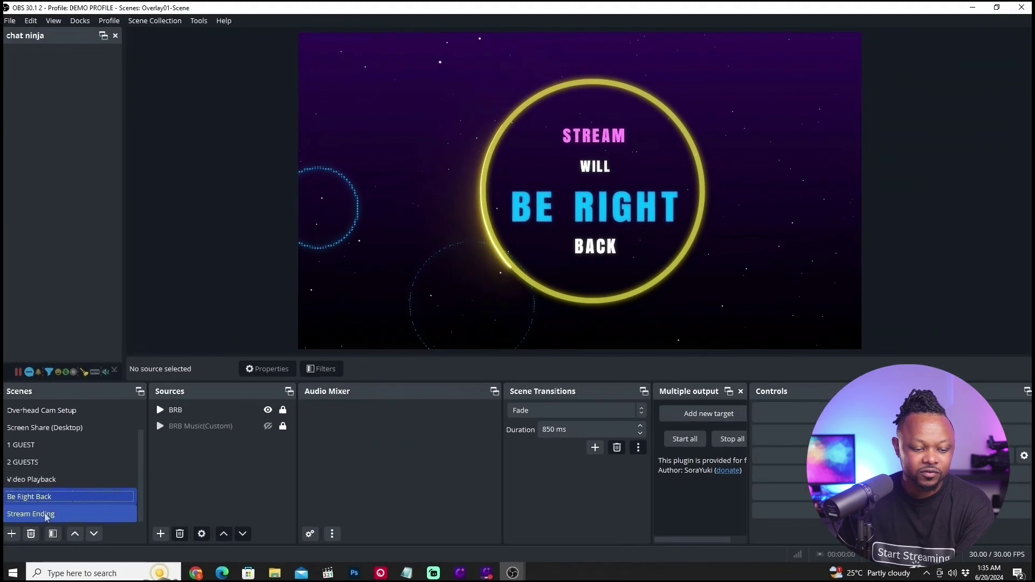
{"action": "key", "text": "Down"}
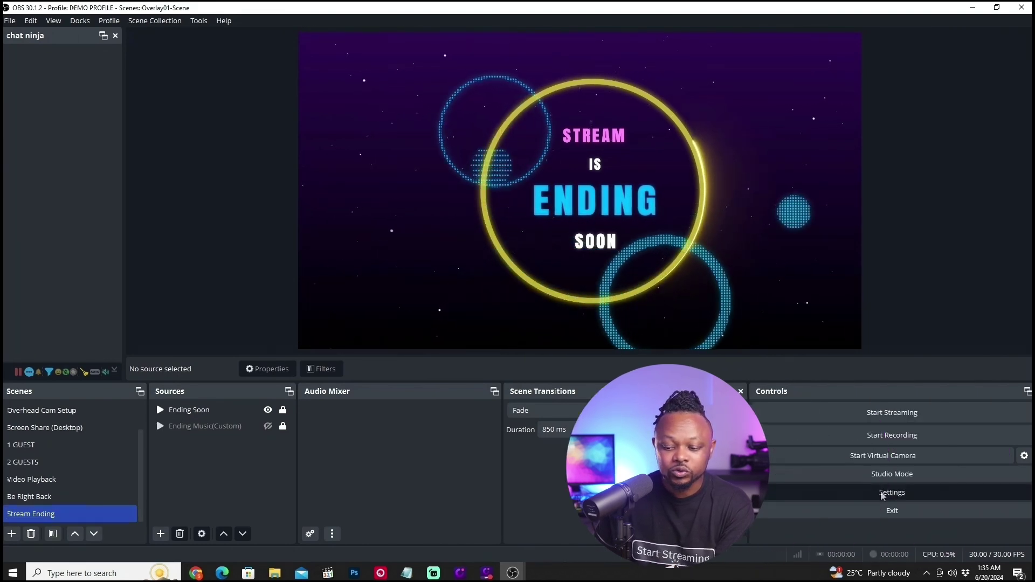
Leave the settings of DEMO PROFILE without changes and switch to Overlay01-Profile.
{"action": "left_click", "coordinate": [879, 491]}
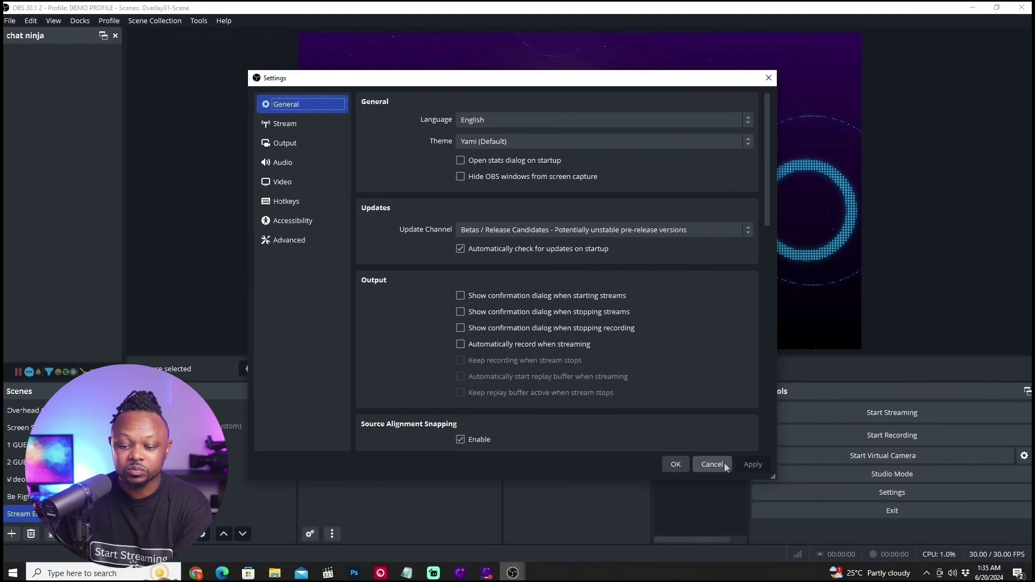
{"action": "left_click", "coordinate": [775, 531]}
{"action": "left_click", "coordinate": [110, 22]}
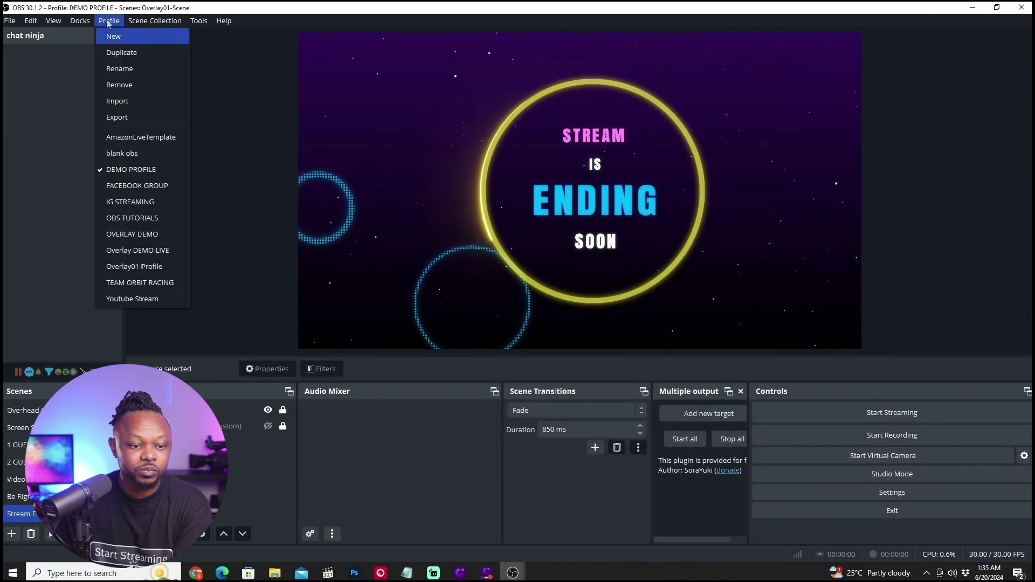
{"action": "left_click", "coordinate": [131, 267]}
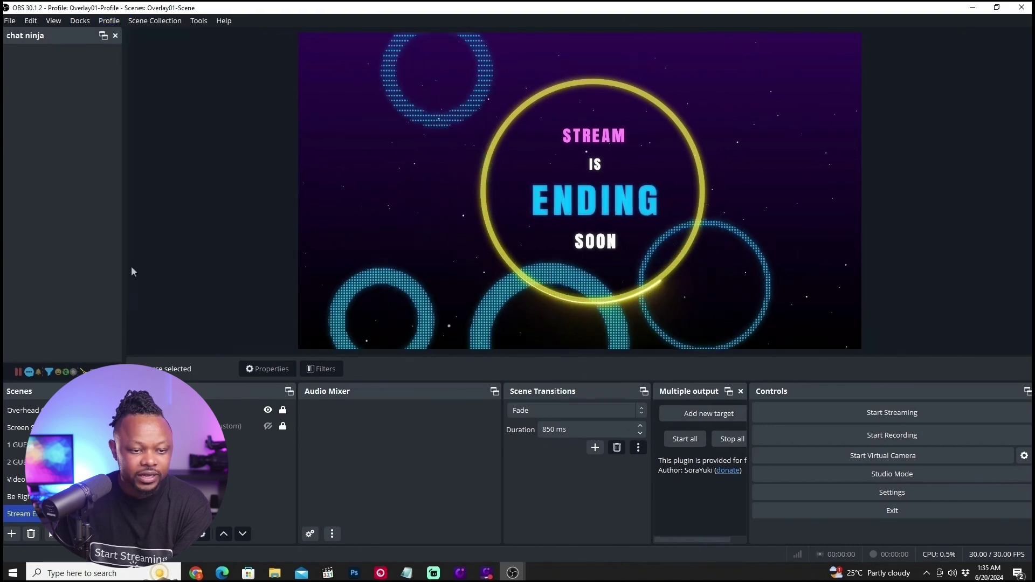
Review the stream service, server and stream key field in the settings of Overlay01-Profile.
{"action": "left_click", "coordinate": [852, 492]}
{"action": "left_click", "coordinate": [284, 123]}
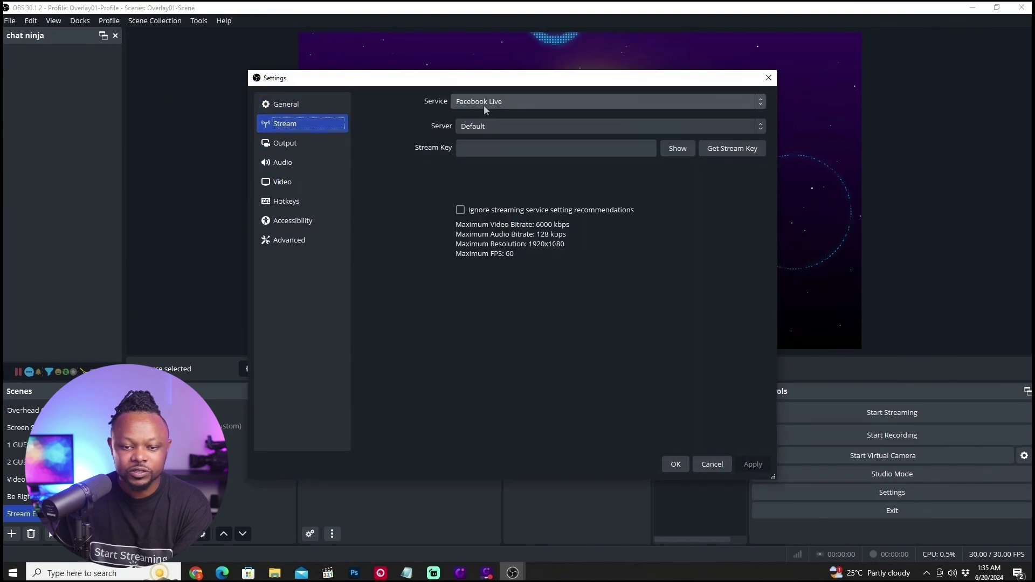
{"action": "left_click", "coordinate": [519, 149]}
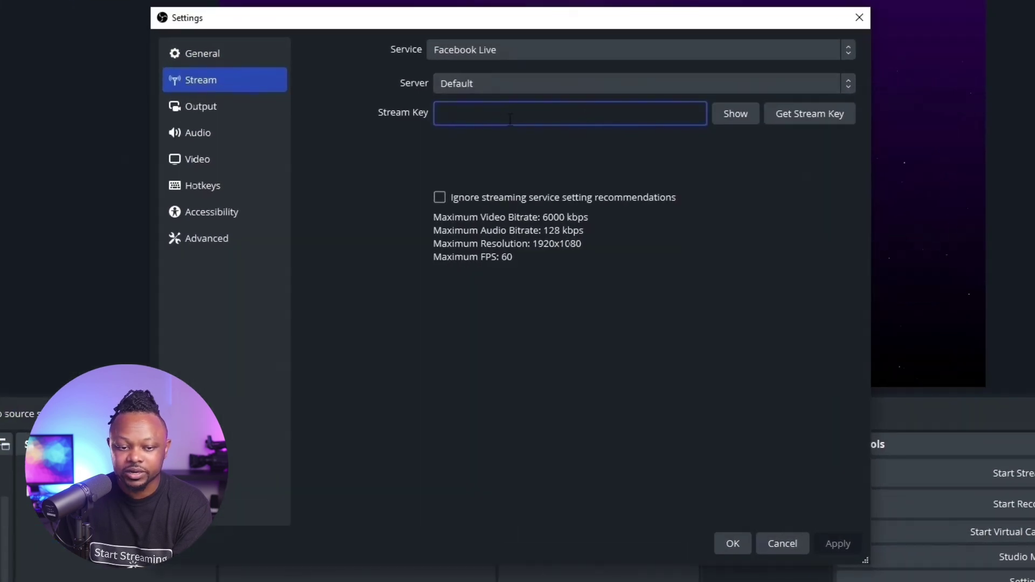
Examine Overlay01-Profile's streaming output settings and available video encoders, then check its recording and video settings.
{"action": "left_click", "coordinate": [283, 115]}
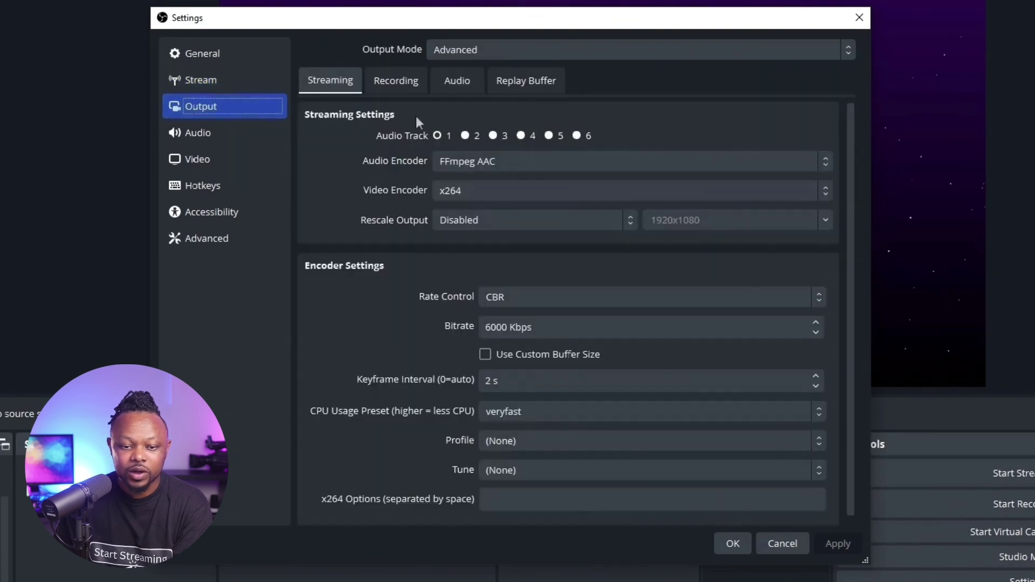
{"action": "left_click", "coordinate": [483, 189]}
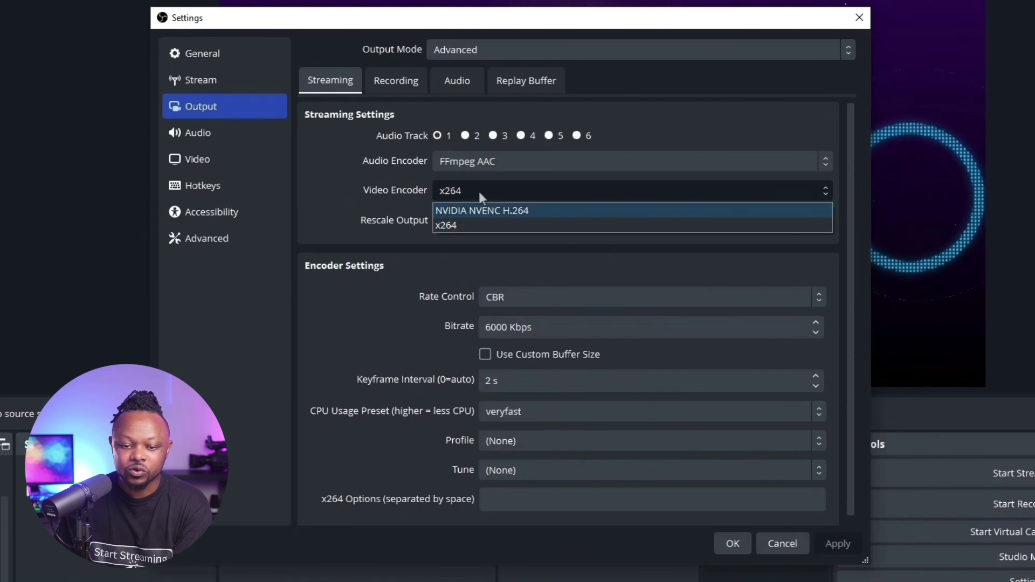
{"action": "left_click", "coordinate": [479, 192]}
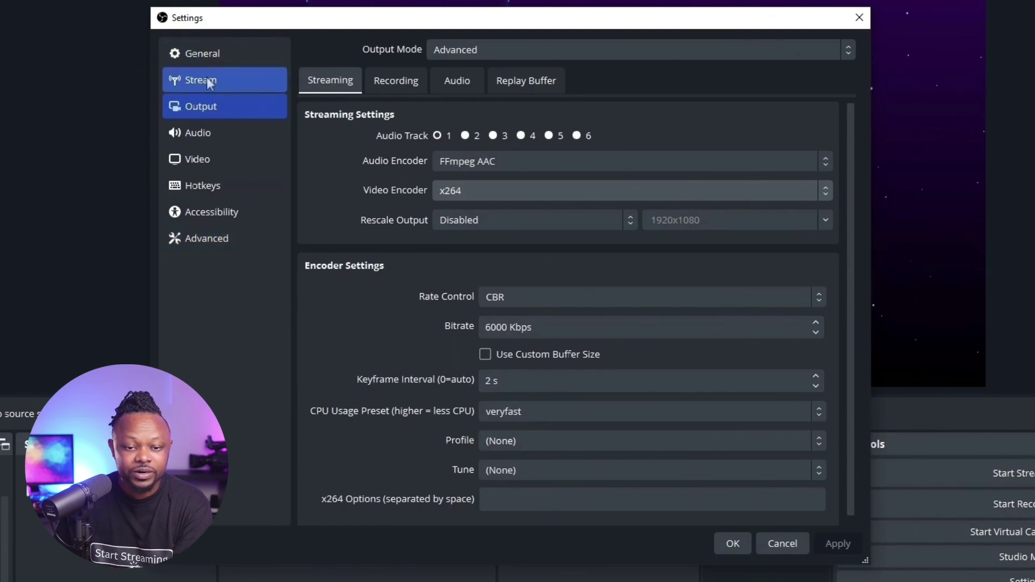
{"action": "left_click", "coordinate": [386, 80]}
{"action": "left_click", "coordinate": [338, 80]}
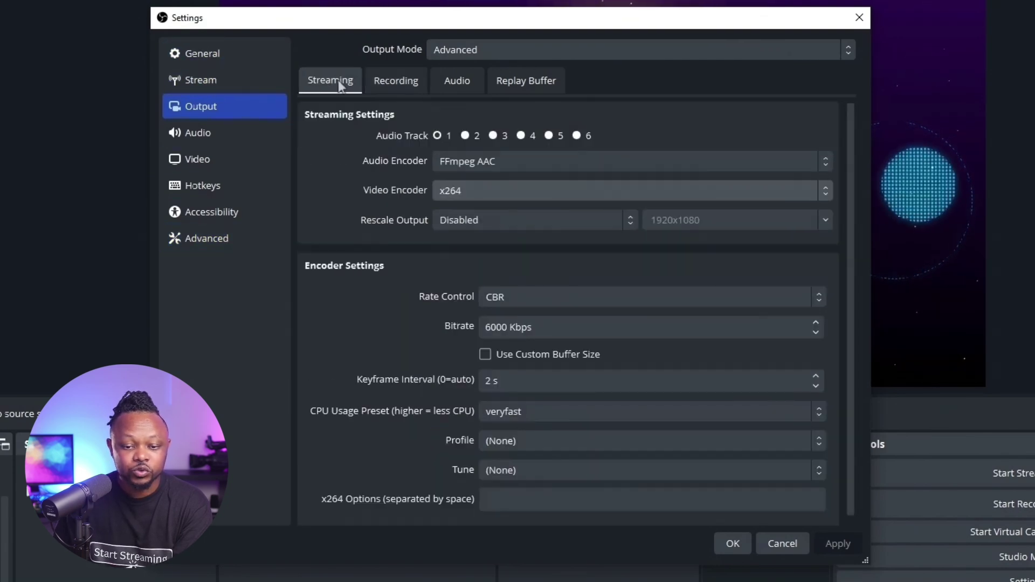
{"action": "left_click", "coordinate": [233, 157]}
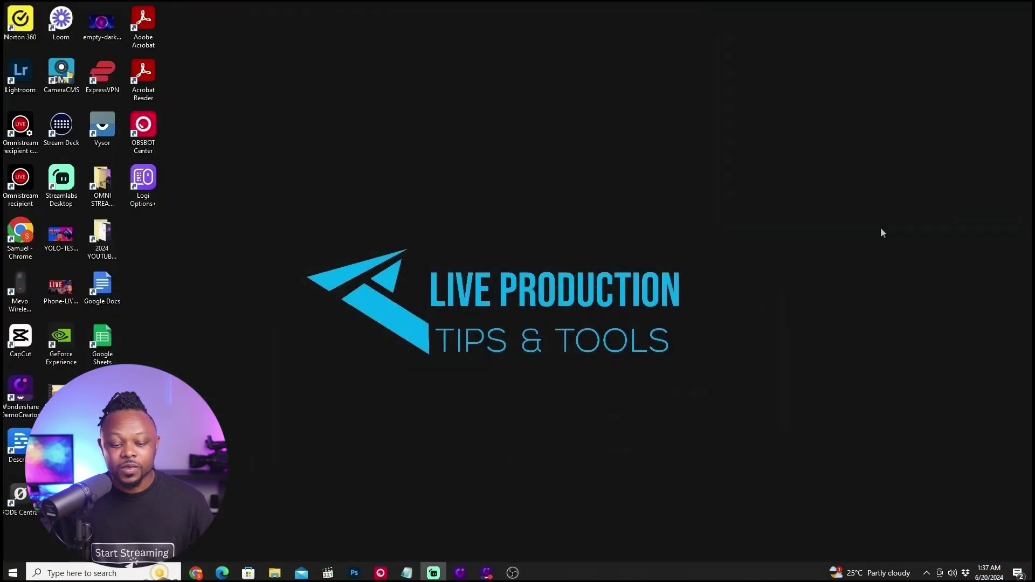
Switch to Chrome and open the OBS Templates collection on the Stream Toolz site.
{"action": "left_click", "coordinate": [208, 575]}
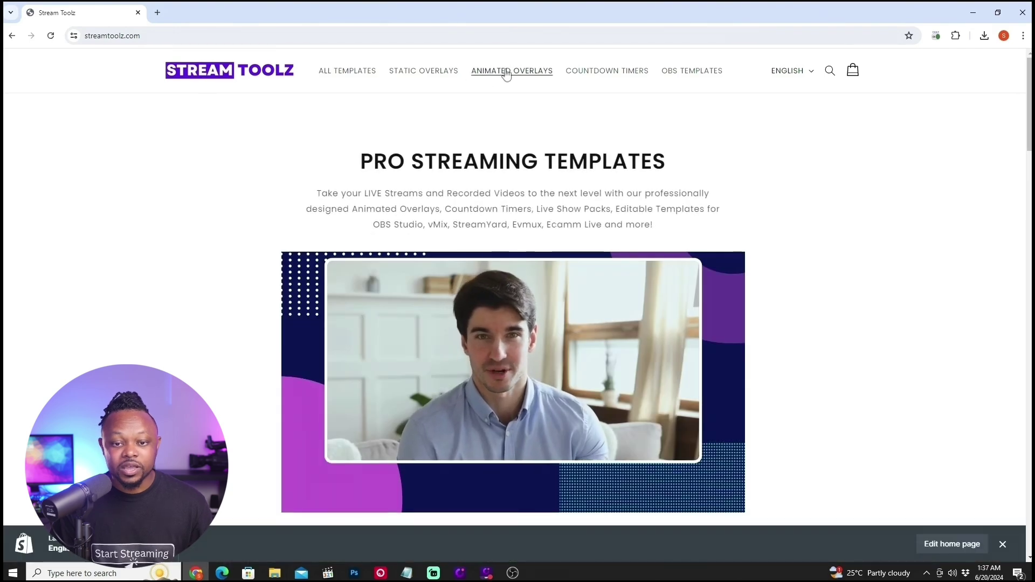
{"action": "scroll", "coordinate": [399, 345], "scroll_direction": "down", "scroll_amount": 10}
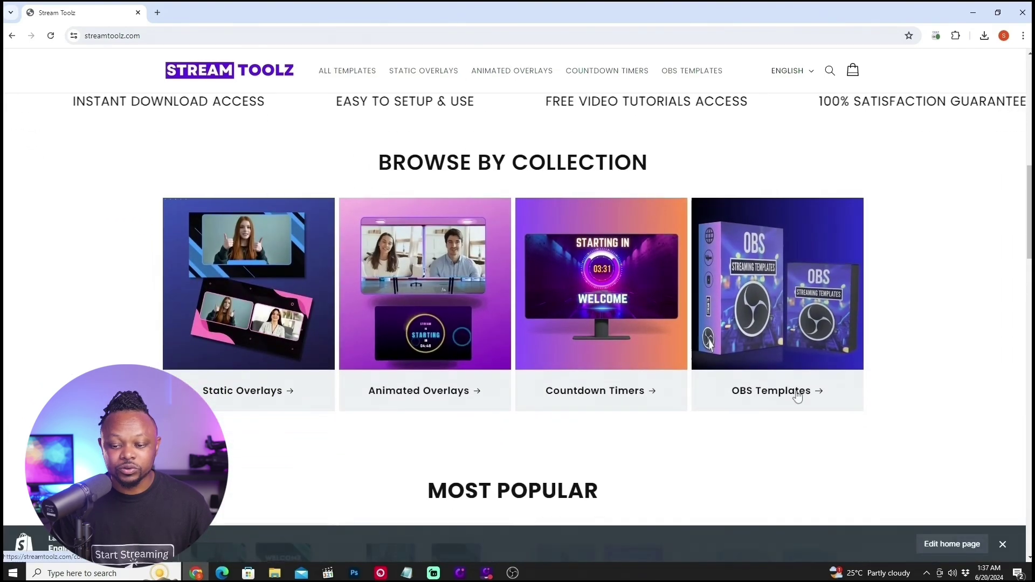
{"action": "left_click", "coordinate": [797, 397]}
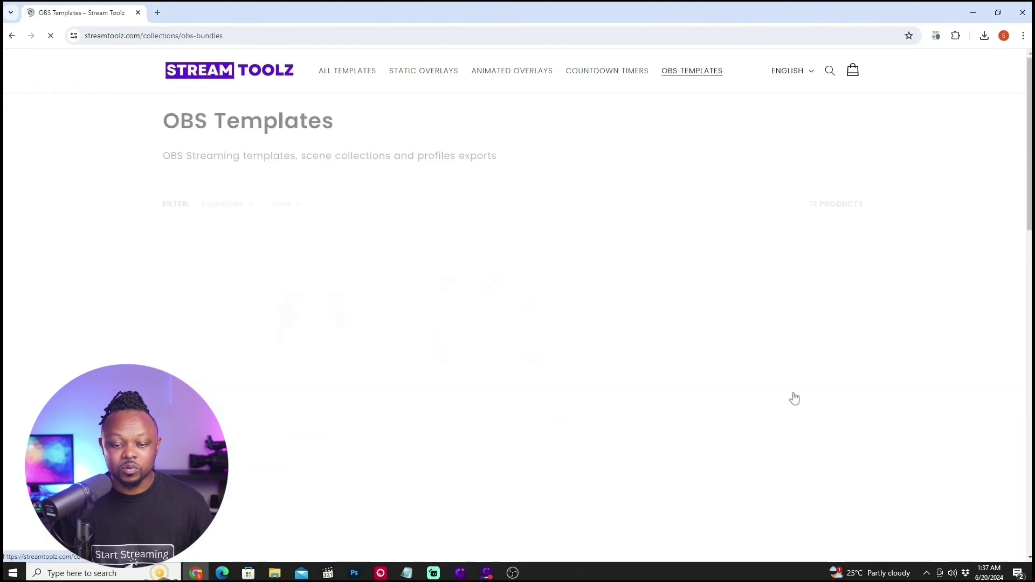
Browse the OBS templates and open the product page of the OBS To Facebook Live Streaming Bundle.
{"action": "scroll", "coordinate": [232, 369], "scroll_direction": "down", "scroll_amount": 4}
{"action": "scroll", "coordinate": [232, 369], "scroll_direction": "down", "scroll_amount": 6}
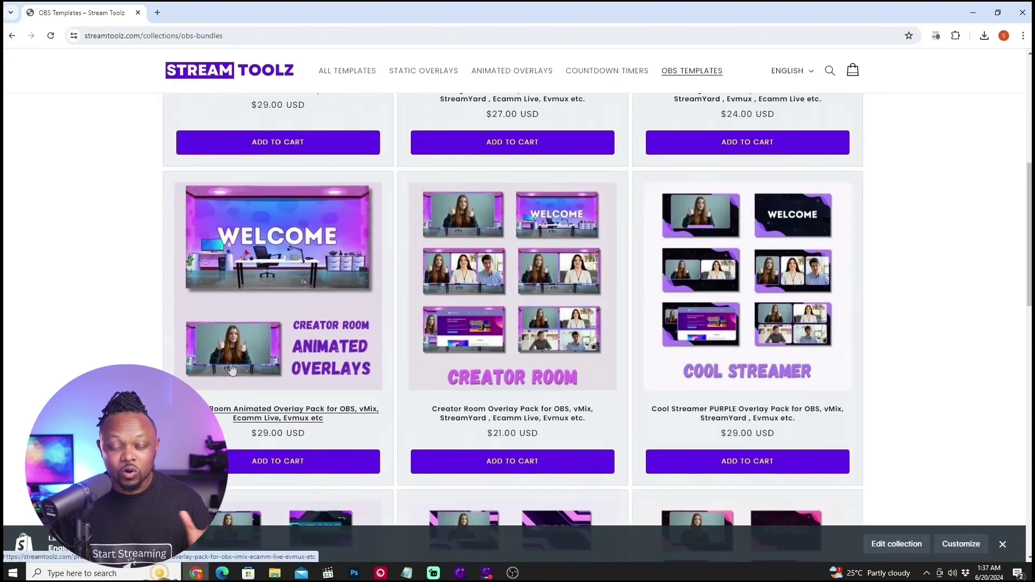
{"action": "scroll", "coordinate": [232, 369], "scroll_direction": "down", "scroll_amount": 4}
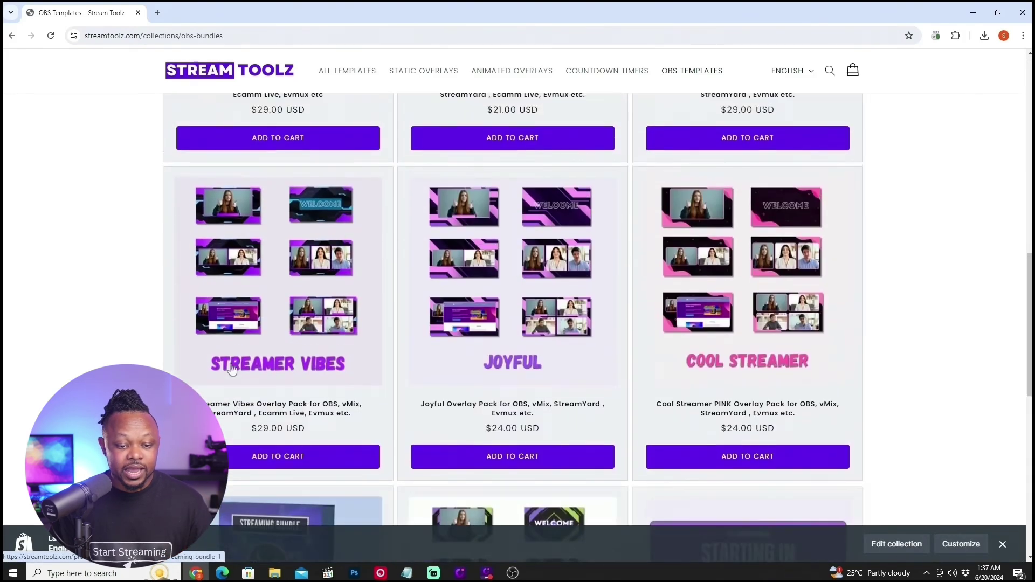
{"action": "scroll", "coordinate": [232, 369], "scroll_direction": "up", "scroll_amount": 4}
{"action": "scroll", "coordinate": [96, 354], "scroll_direction": "down", "scroll_amount": 10}
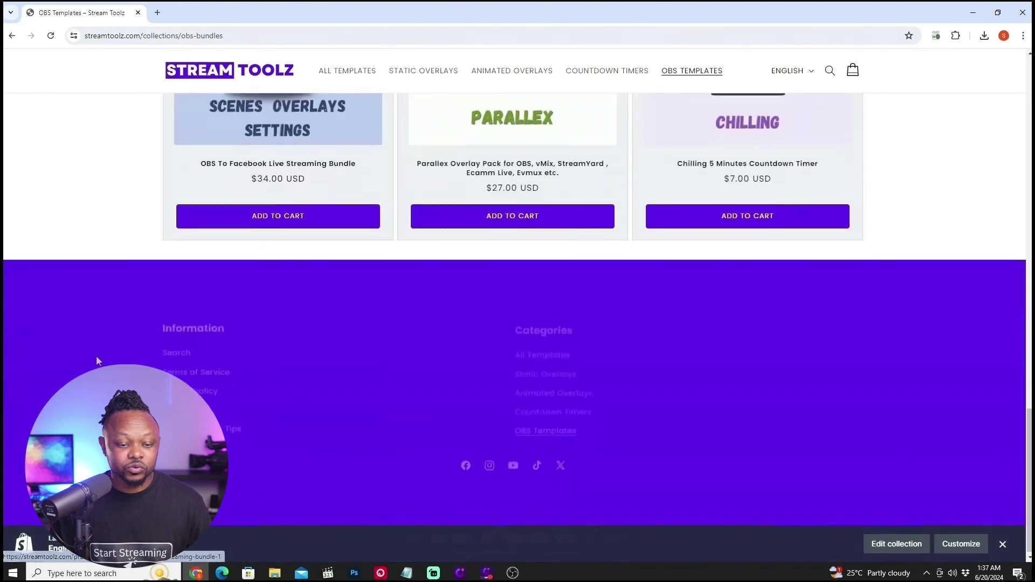
{"action": "scroll", "coordinate": [157, 310], "scroll_direction": "up", "scroll_amount": 3}
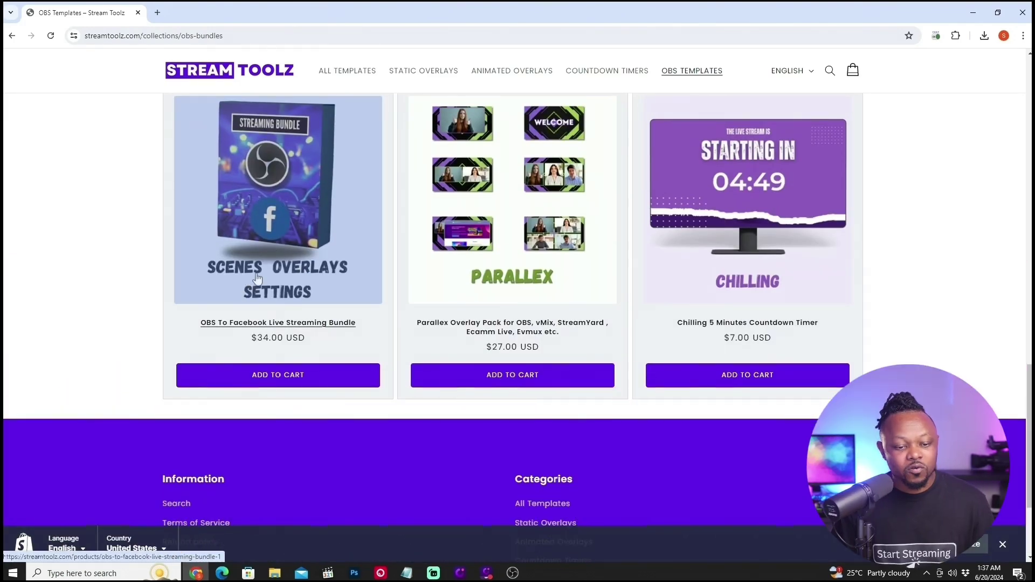
{"action": "scroll", "coordinate": [275, 290], "scroll_direction": "up", "scroll_amount": 2}
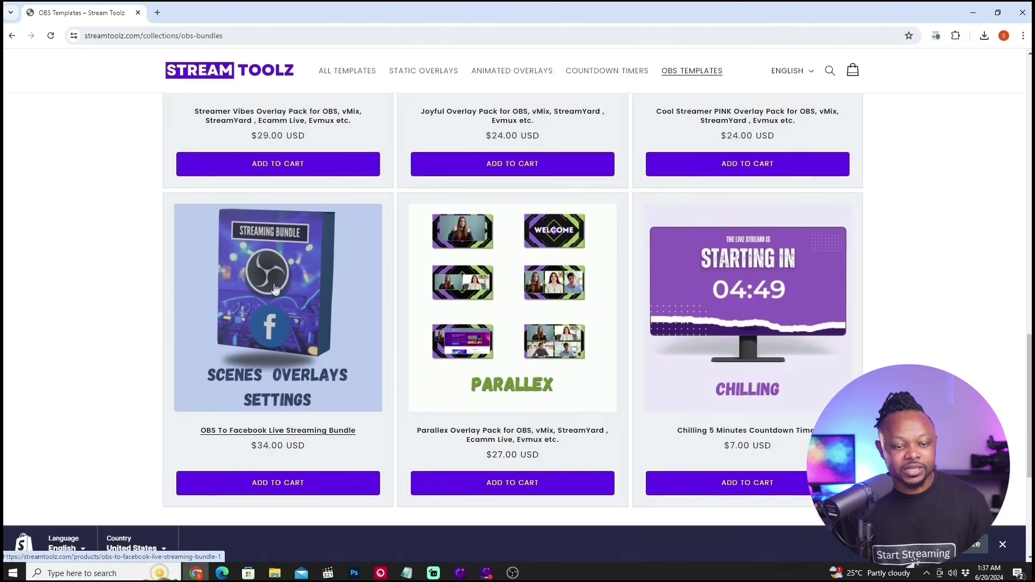
{"action": "left_click", "coordinate": [275, 290]}
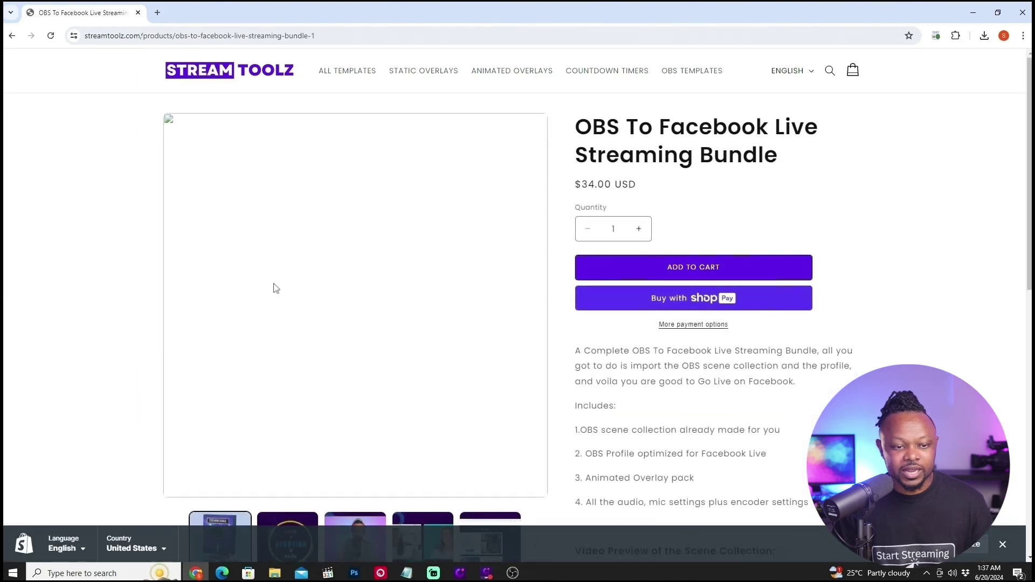
{"action": "left_click", "coordinate": [52, 41]}
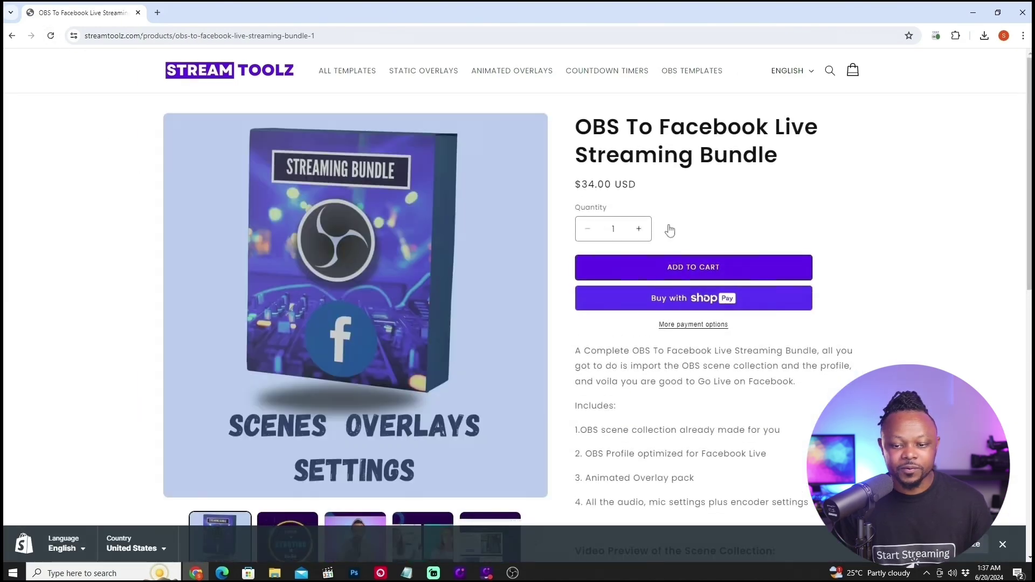